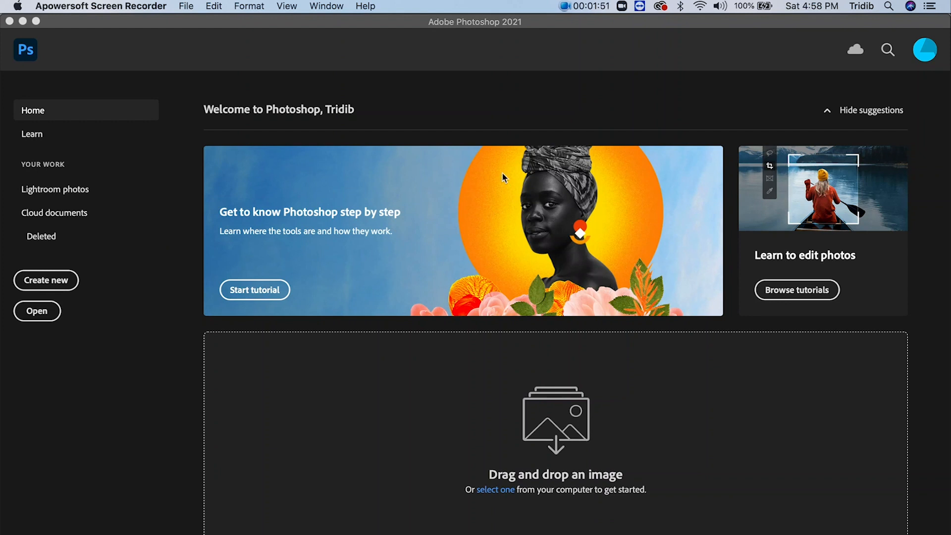
- Open the photo pexels-alex-azabache-3264736.jpg from the sample_images folder
click(293, 25)
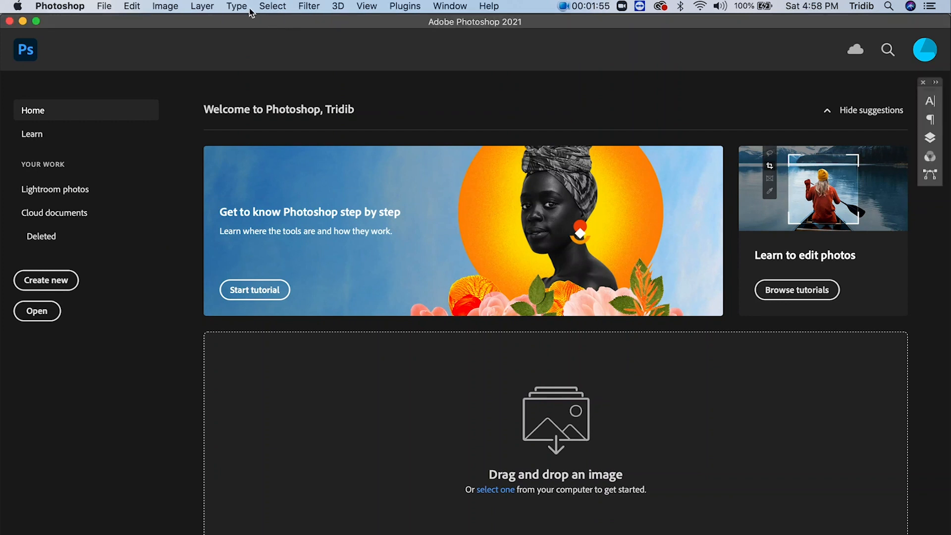
click(106, 8)
click(123, 35)
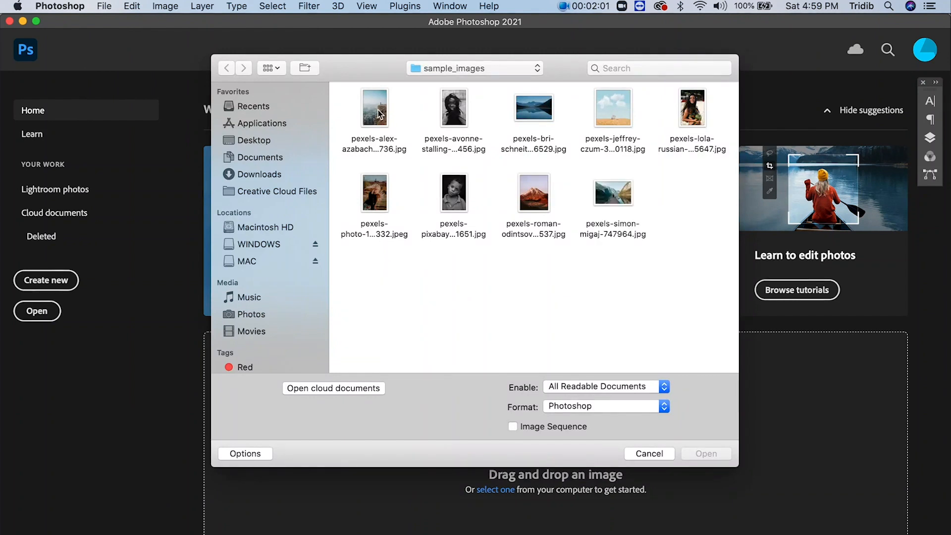
click(379, 113)
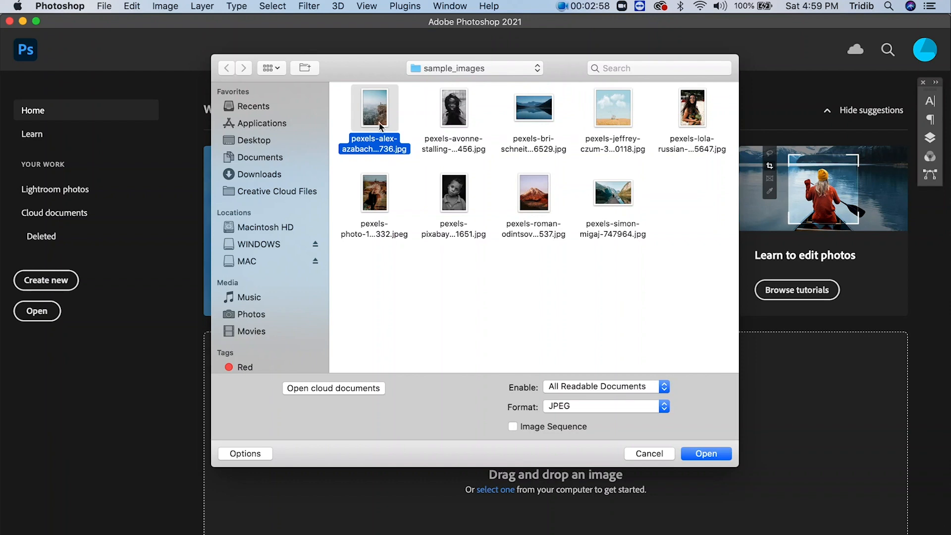
click(695, 454)
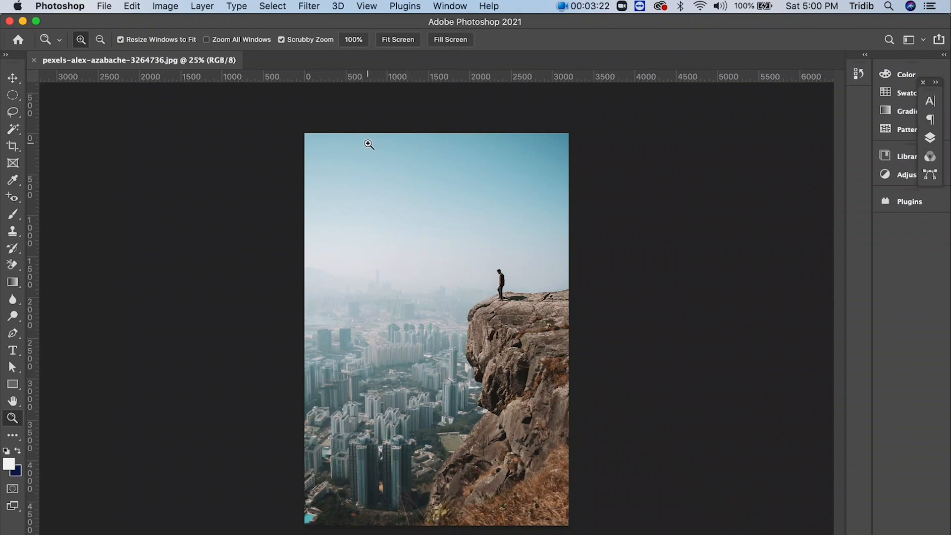
- Select the photo's sky automatically with the Sky command, and clear the selection
click(276, 14)
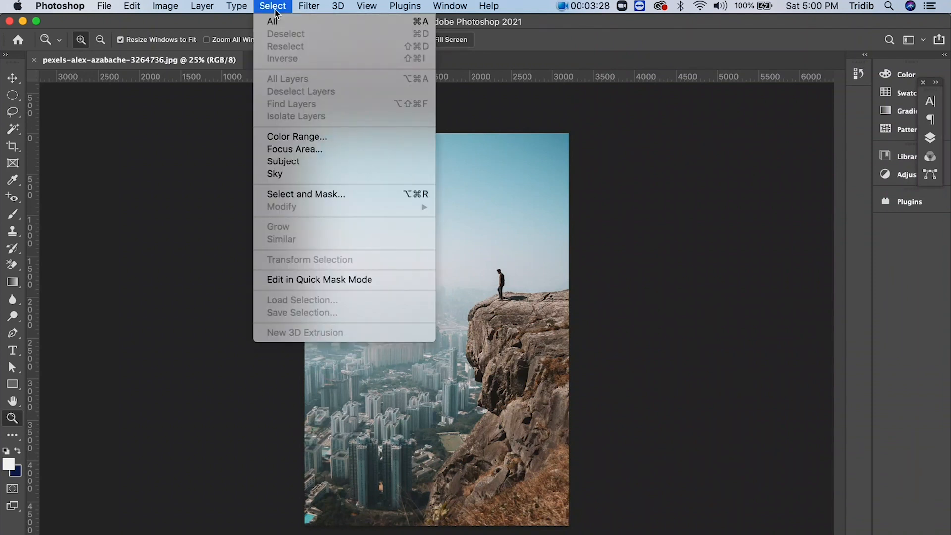
click(294, 175)
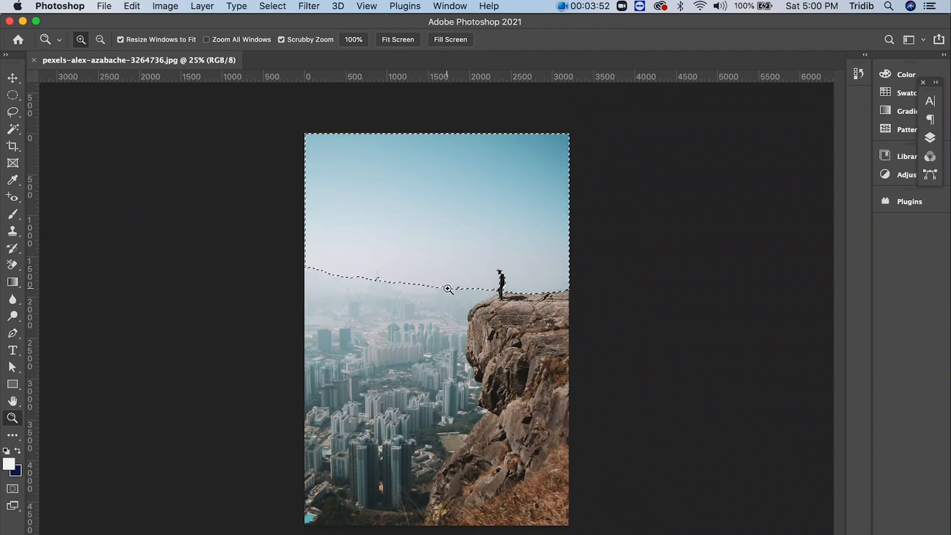
key(super+d)
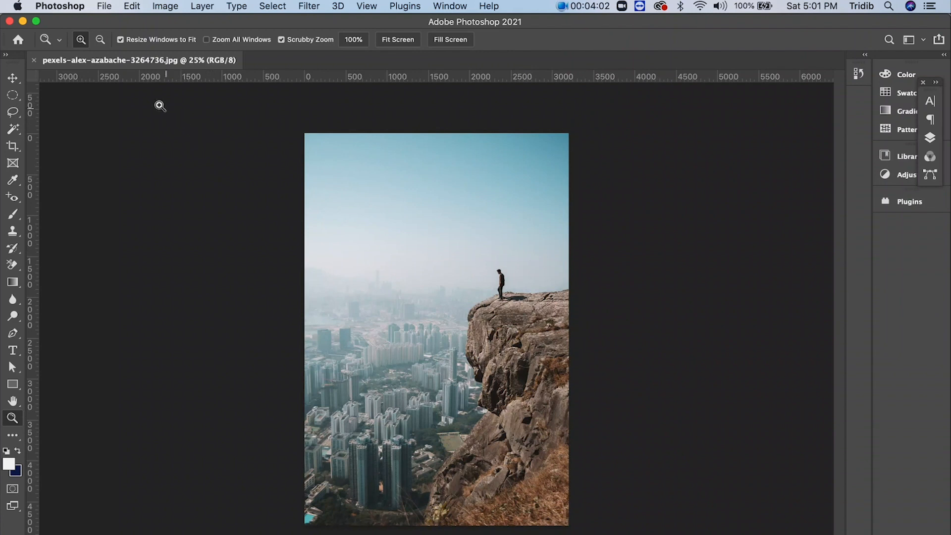
- Start Sky Replacement on the photo and set Shift Edge to 21 and Fade Edge to 84
click(130, 7)
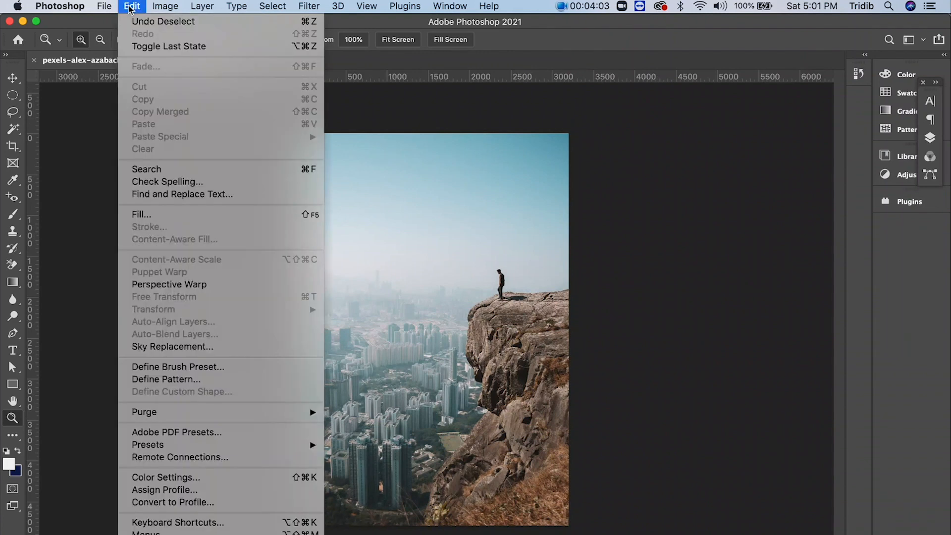
click(160, 347)
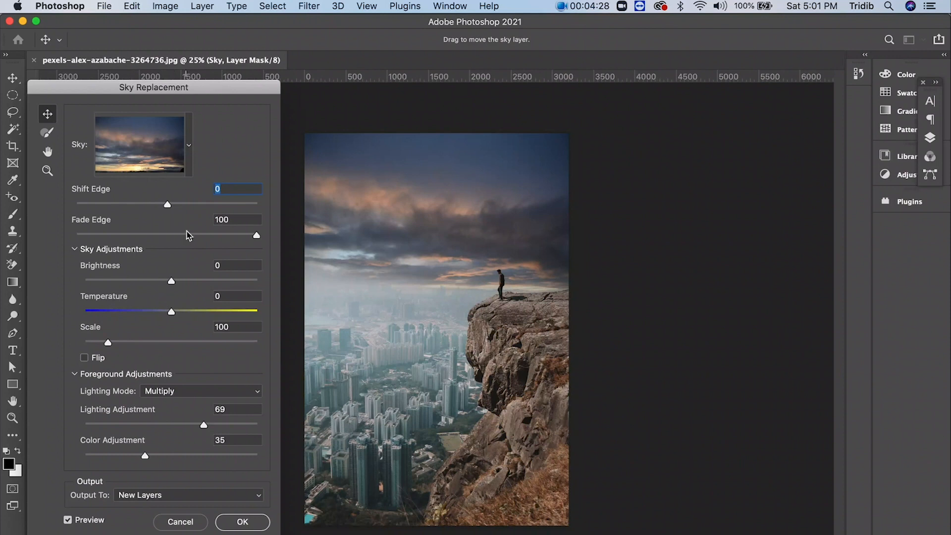
drag(256, 236, 122, 238)
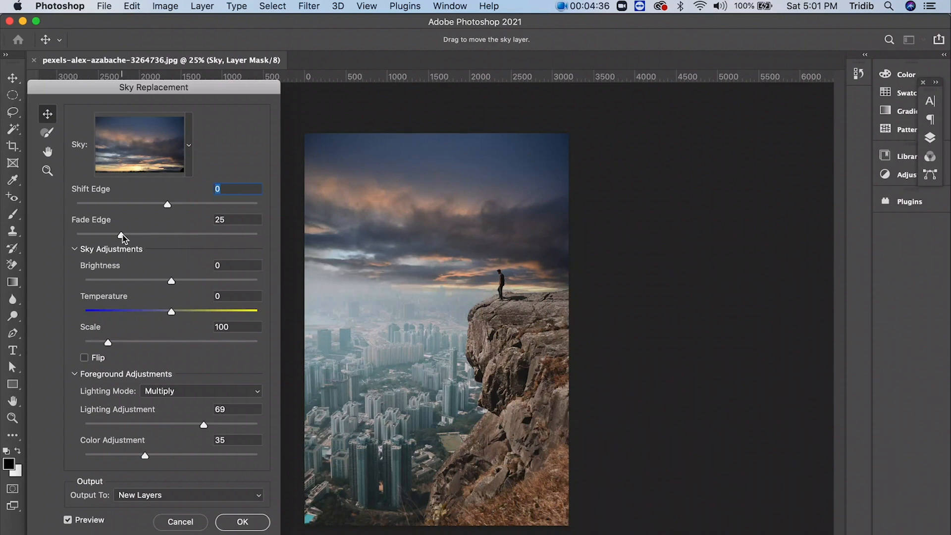
drag(125, 233, 223, 235)
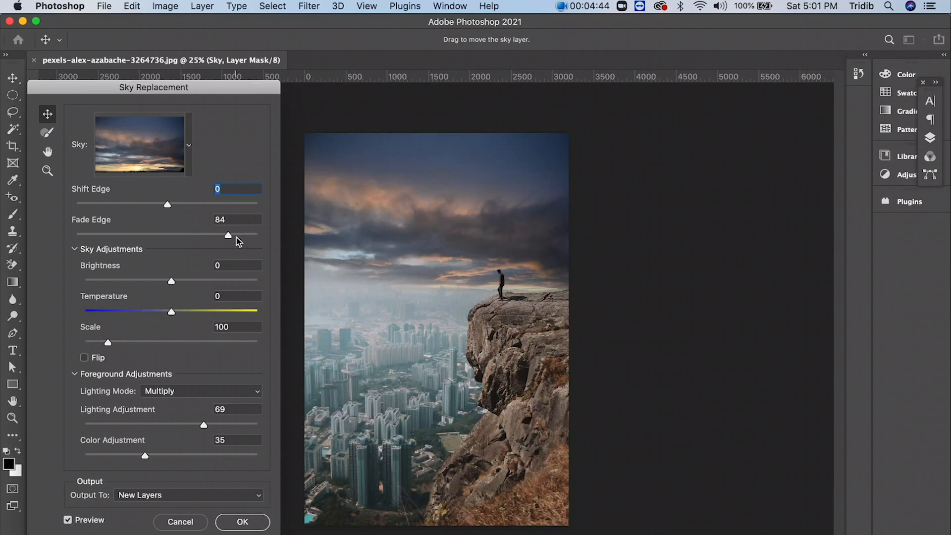
drag(169, 205, 230, 204)
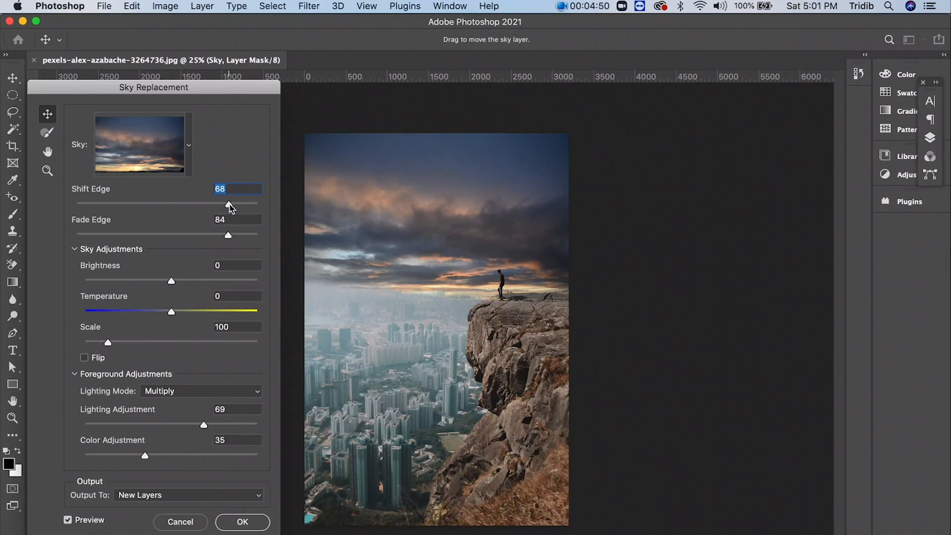
drag(229, 204, 187, 204)
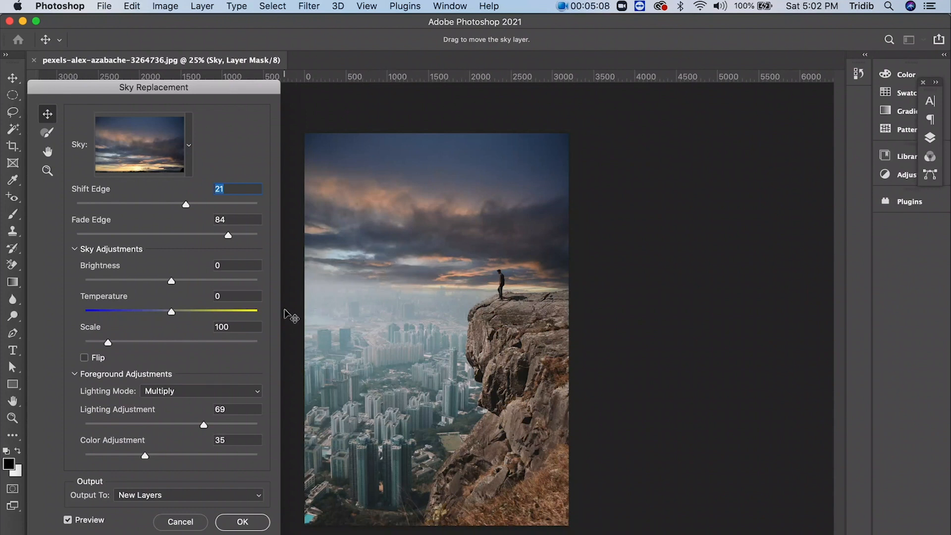
- Try the blue sky preset with scattered clouds, and choose the recent pink-red sunset sky as the replacement
click(188, 148)
click(131, 371)
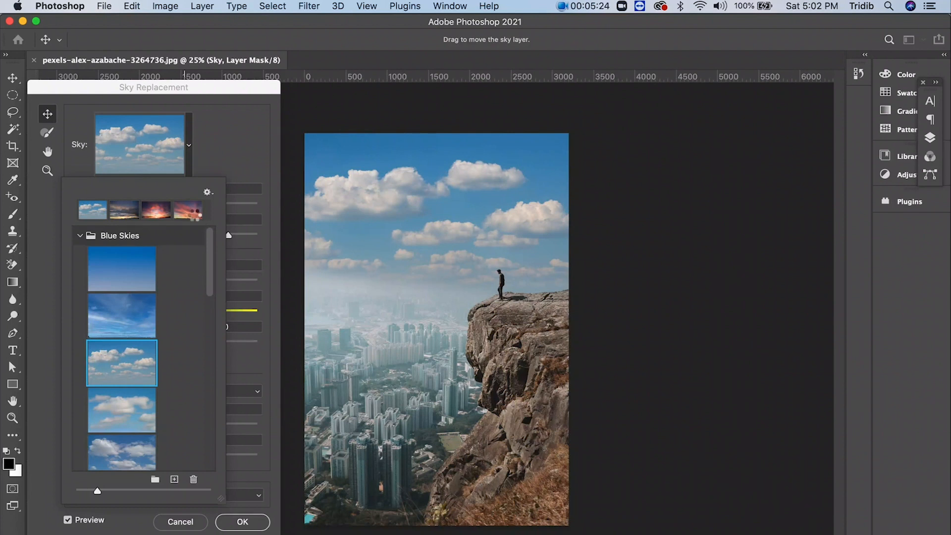
click(194, 213)
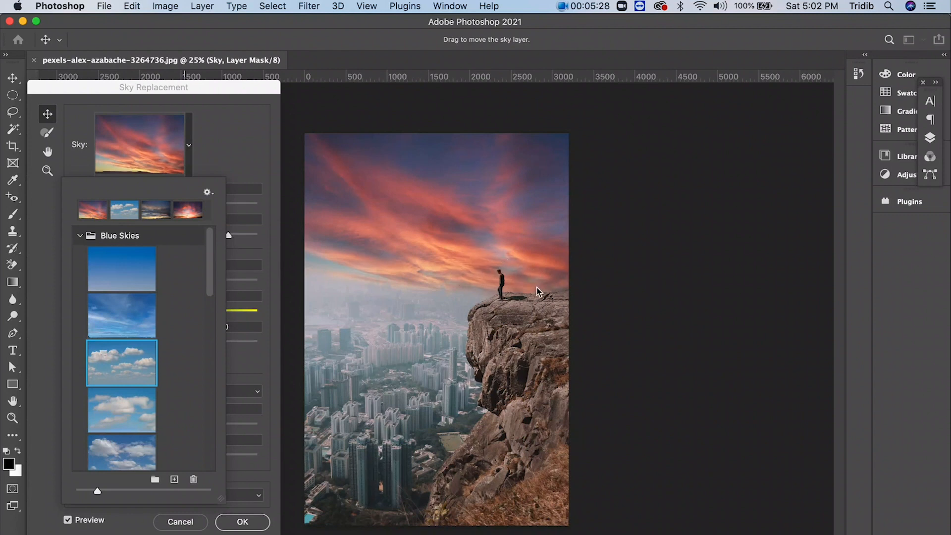
click(235, 165)
- Flip the replacement sky and set Lighting Adjustment to 92 and Color Adjustment to 75
click(85, 359)
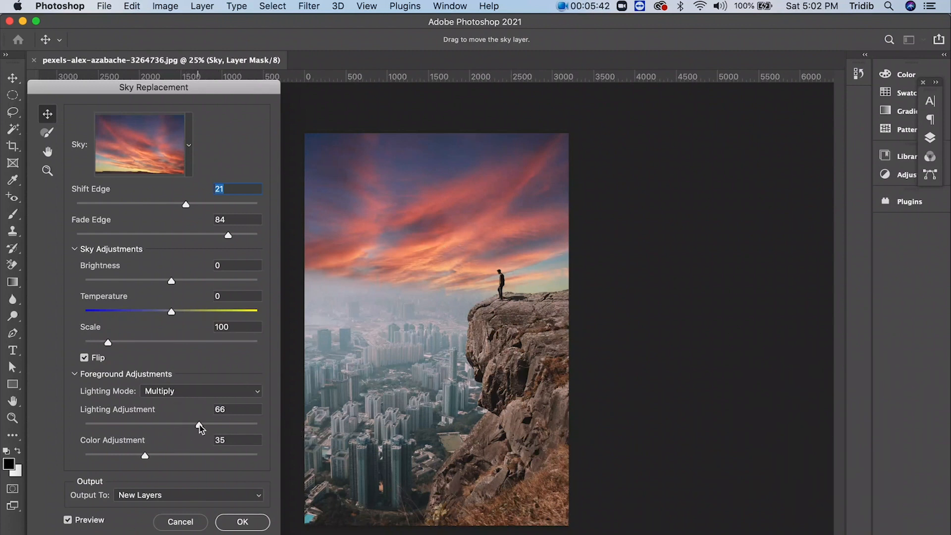
drag(198, 425, 242, 424)
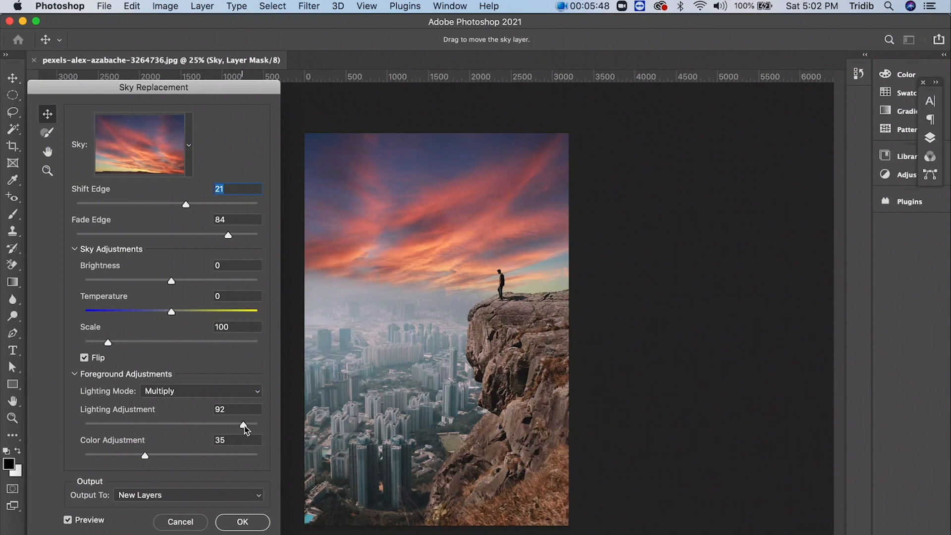
drag(146, 457, 215, 456)
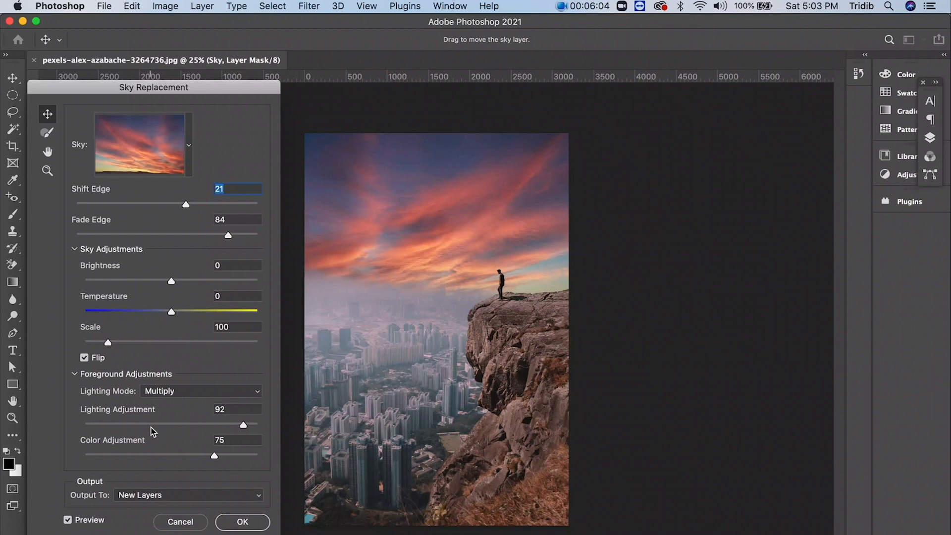
- Review the available sky preset groups, collapsing Blue Skies and Sunsets, without changing the chosen sky
click(189, 159)
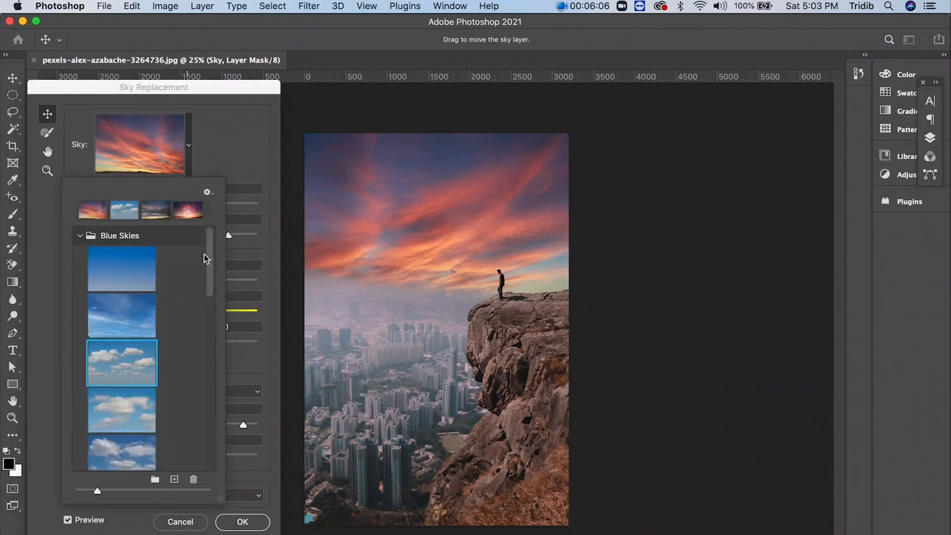
click(80, 235)
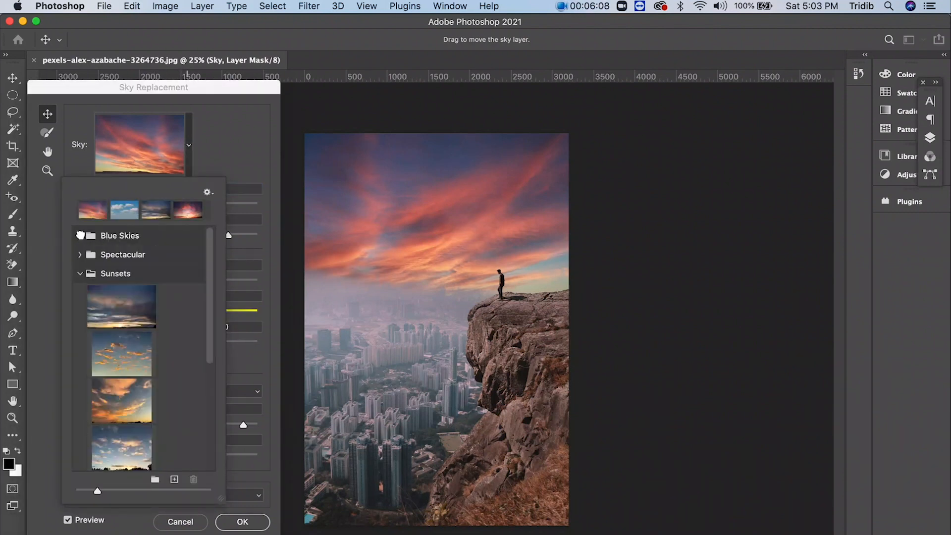
click(79, 273)
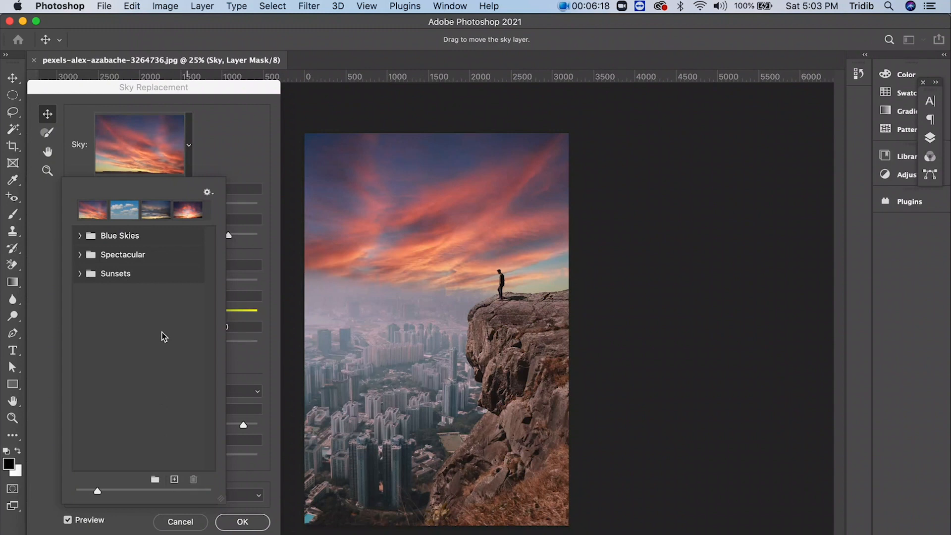
click(219, 144)
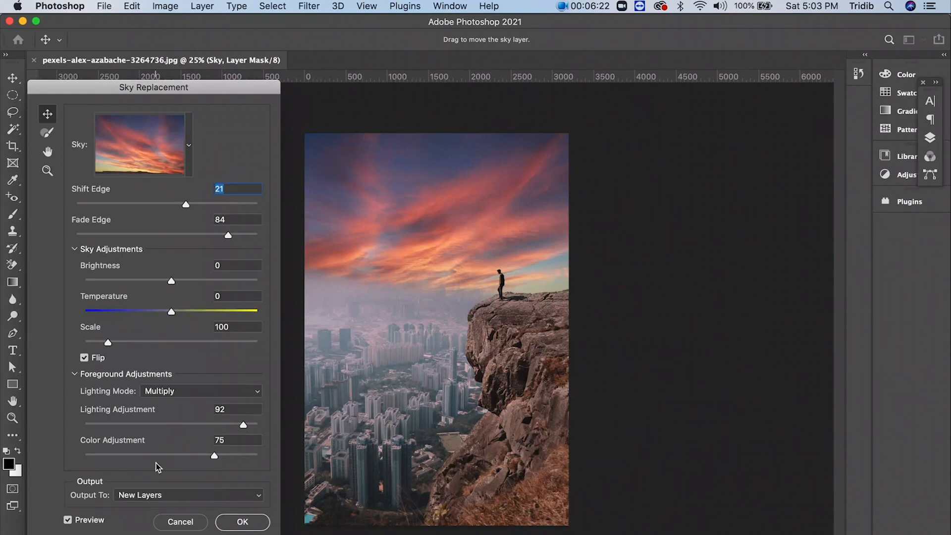
- Keep the Sky Replacement output as New Layers and apply the replacement
click(139, 496)
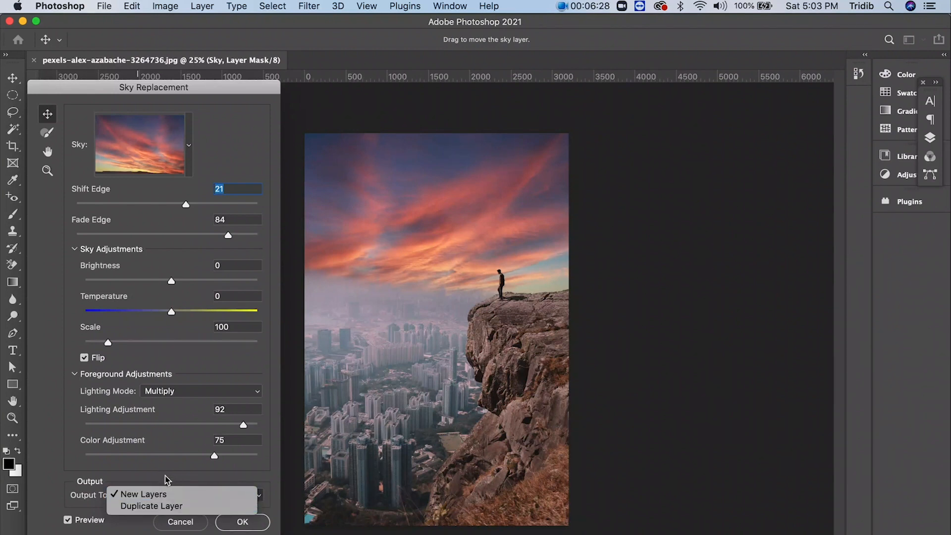
click(149, 494)
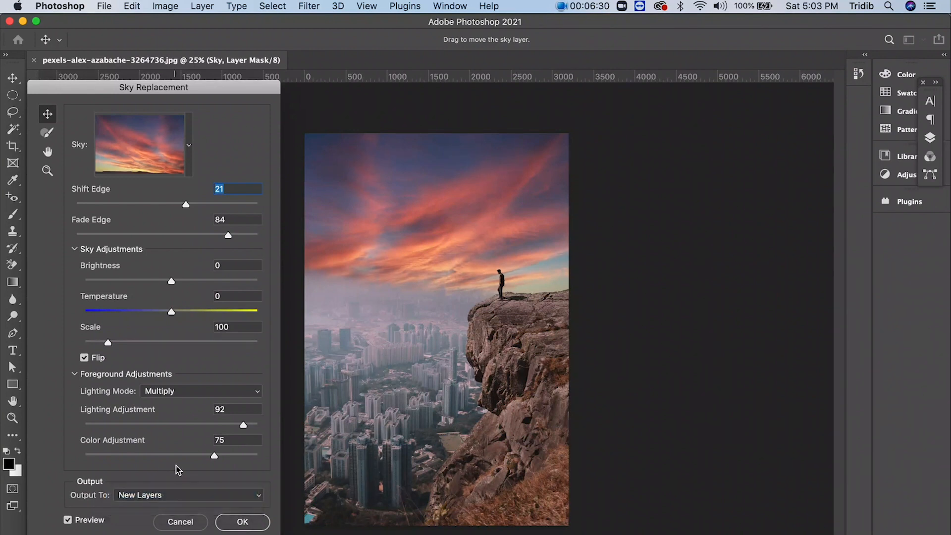
click(242, 523)
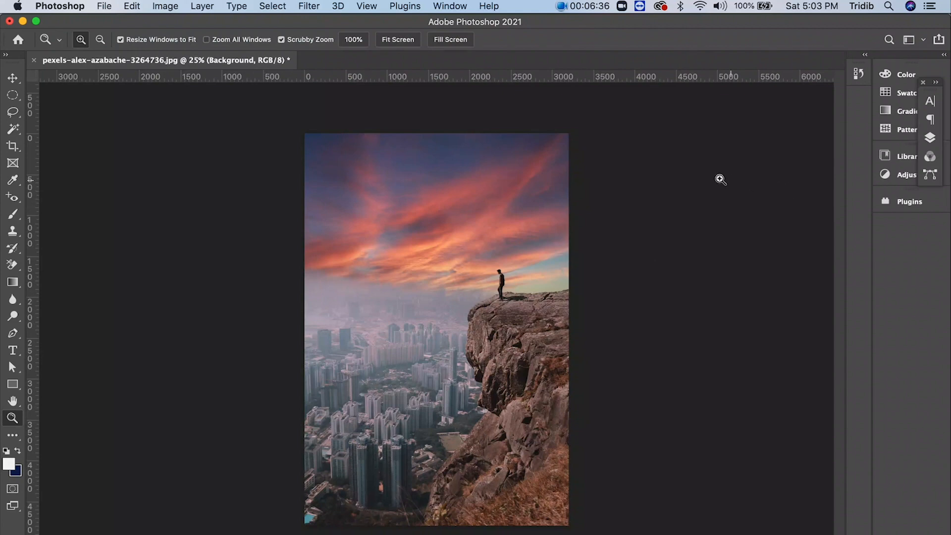
- Show the document's Layers panel and make it taller
click(448, 7)
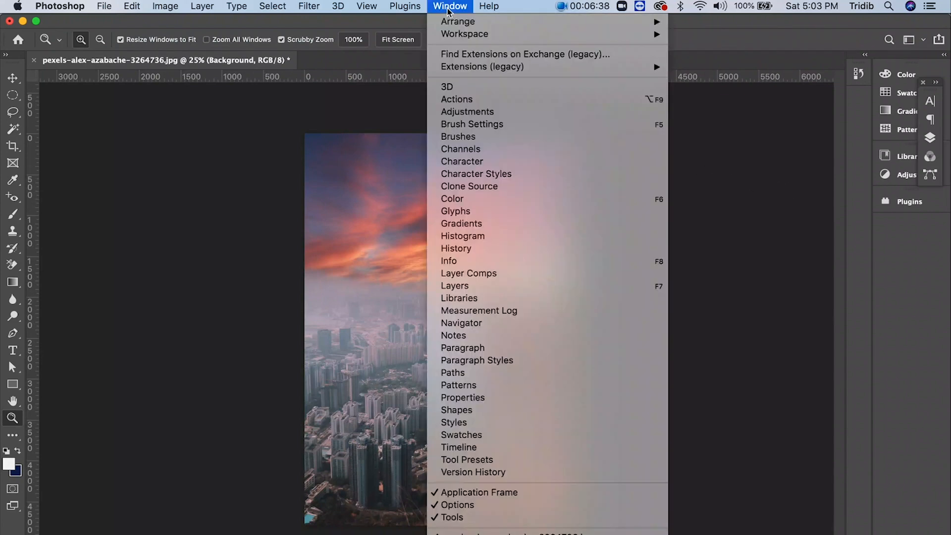
click(461, 287)
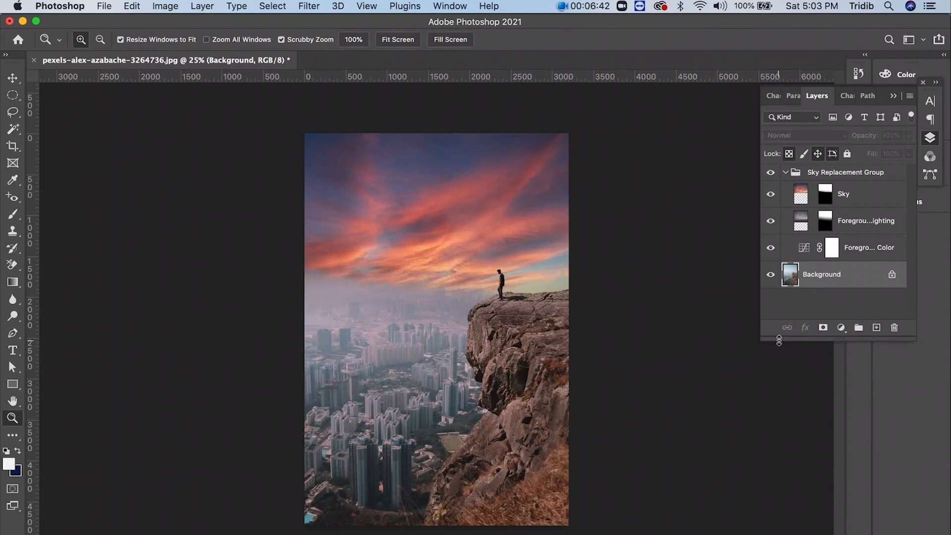
drag(779, 341, 779, 381)
- Toggle the visibility of the Sky, Foreground Lighting and Foreground Color layers to compare their effects on the photo
click(770, 194)
click(770, 195)
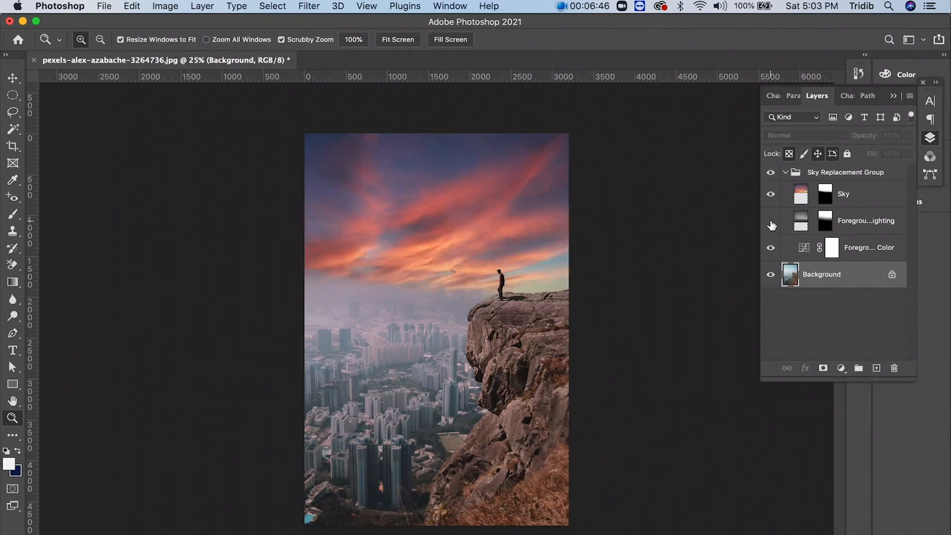
click(770, 222)
click(771, 248)
click(771, 248)
- Darken the midtones slightly by lowering the middle of the RGB curve in the Foreground Color layer's Curves adjustment
click(803, 250)
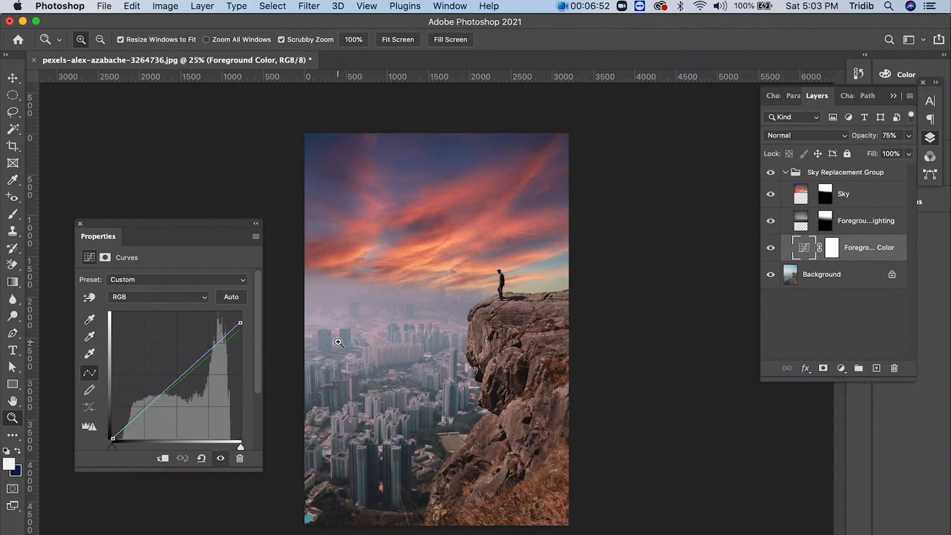
drag(183, 376, 185, 380)
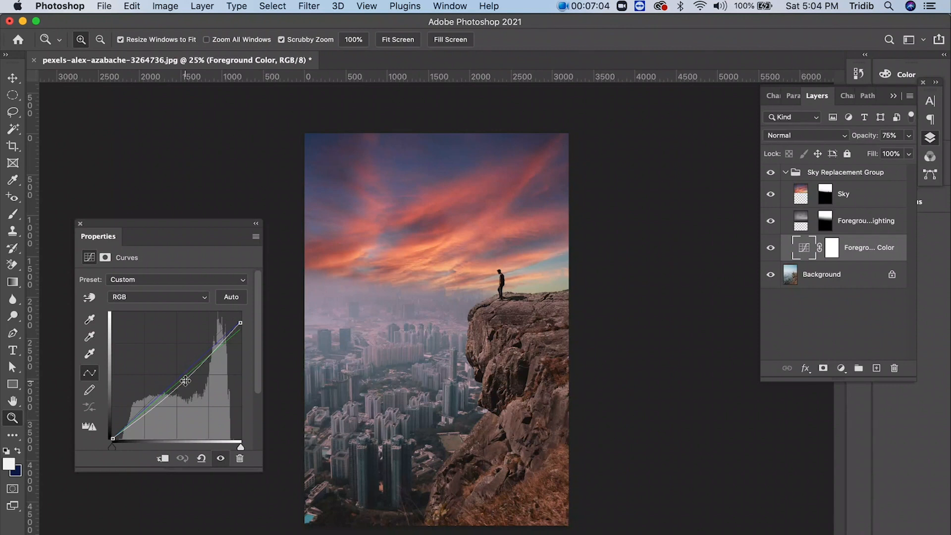
click(80, 224)
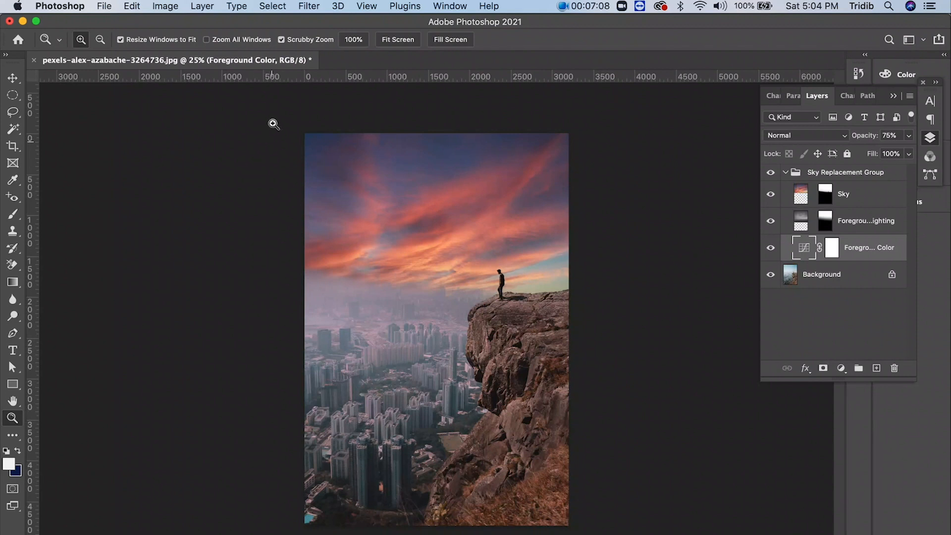
- Open the lake photo pexels-bri-schneiter-346529.jpg from the sample_images folder
click(105, 7)
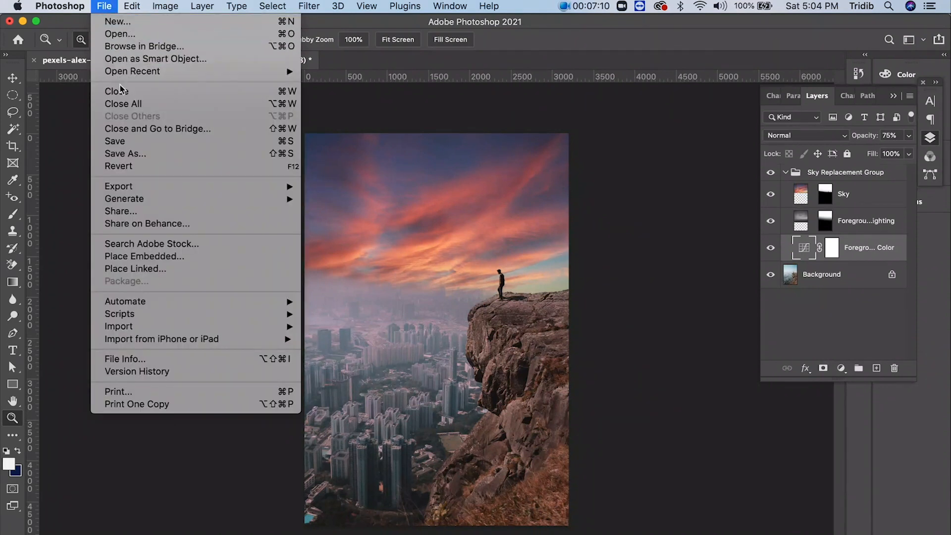
mouse_move(123, 76)
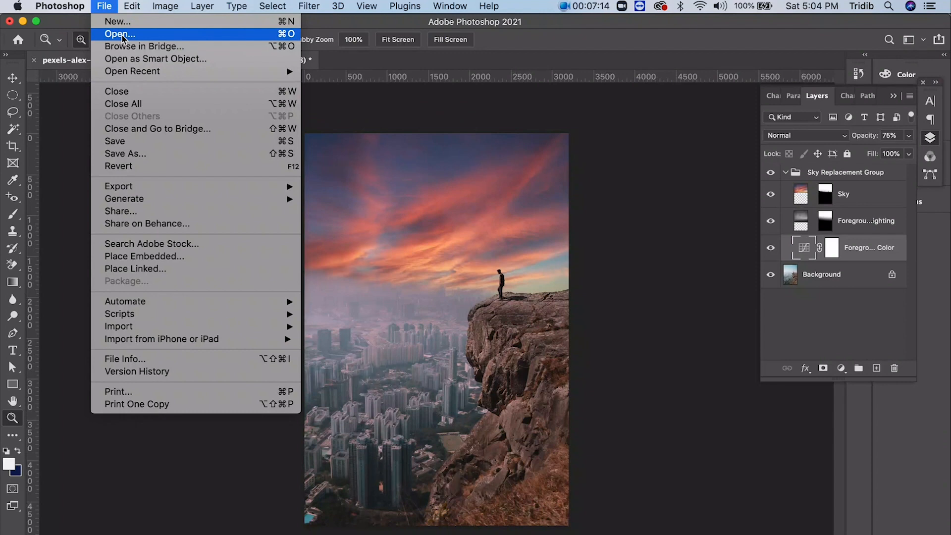
click(122, 34)
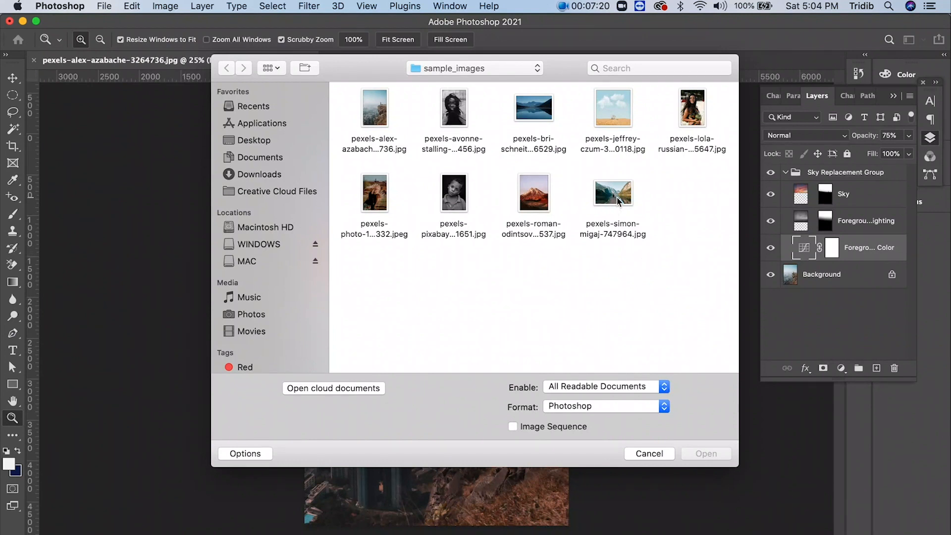
click(562, 155)
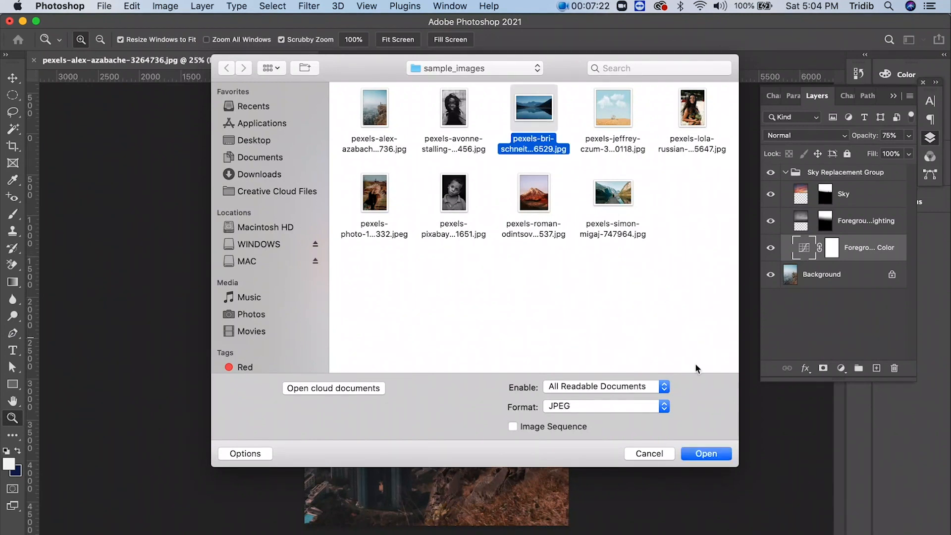
click(700, 453)
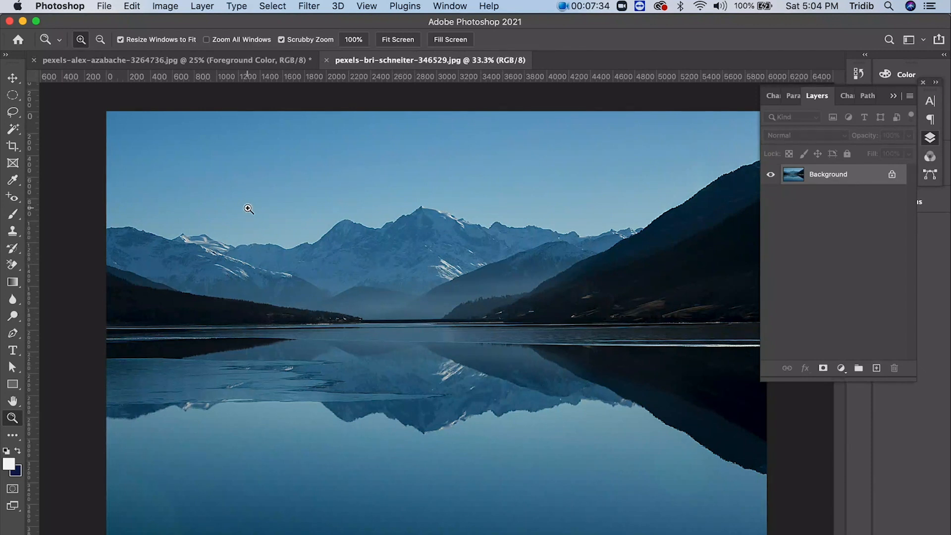
- Start Sky Replacement on the lake photo and choose the third sky, with orange clouds, from the Sunsets group
click(171, 7)
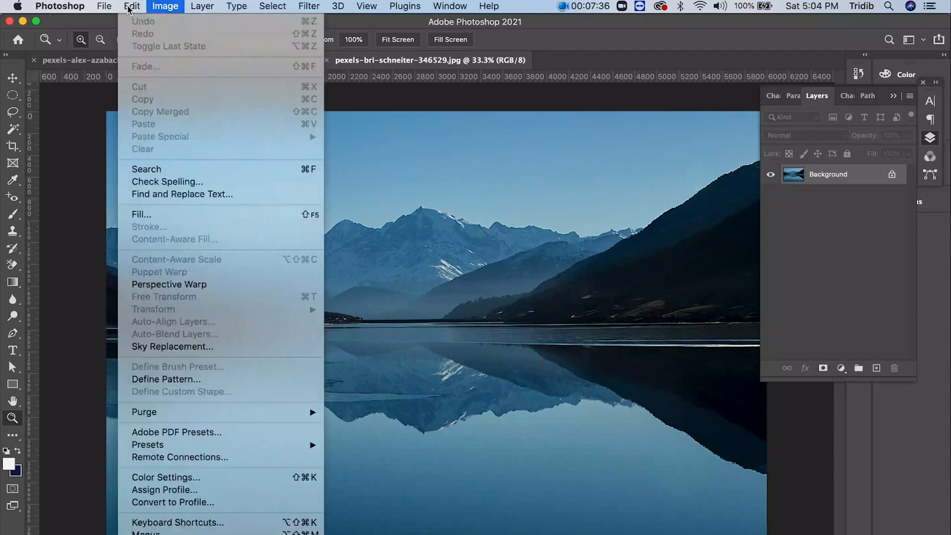
click(164, 347)
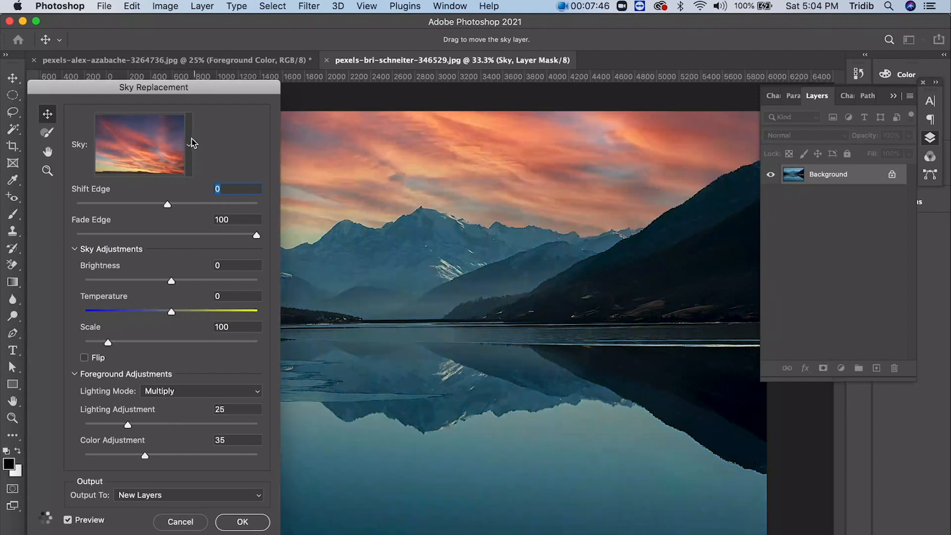
click(190, 144)
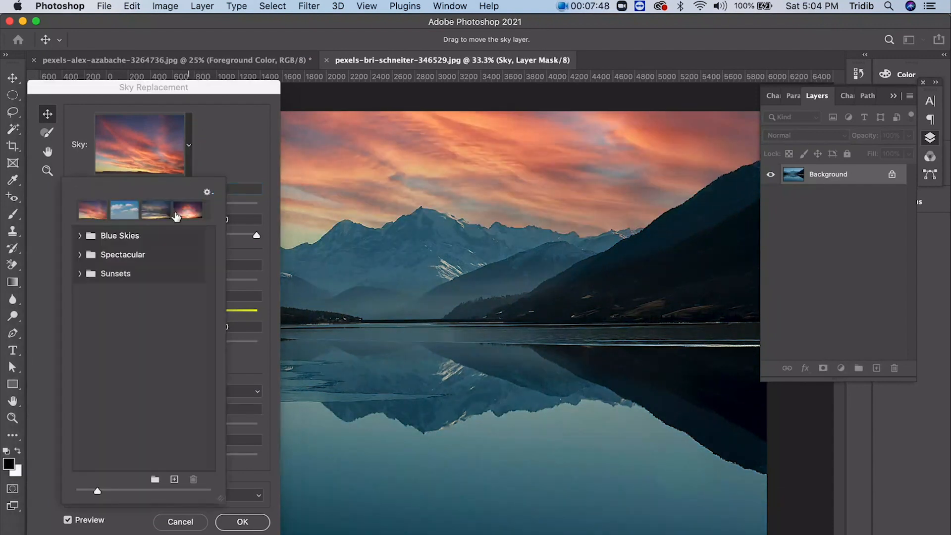
click(79, 274)
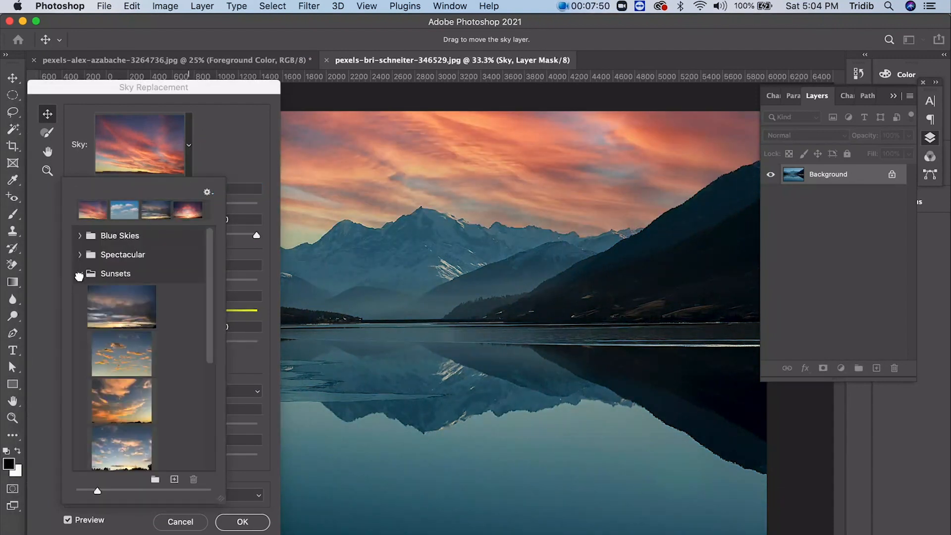
click(132, 392)
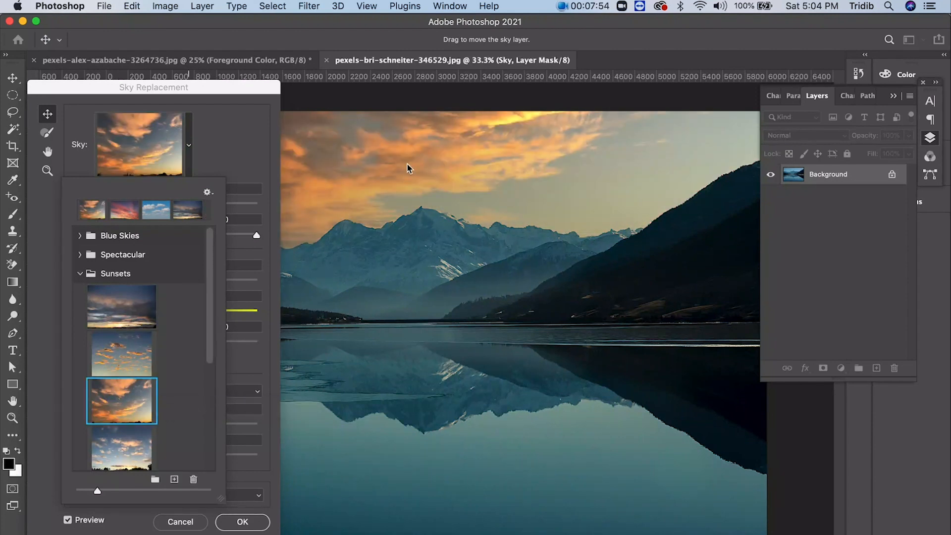
click(235, 142)
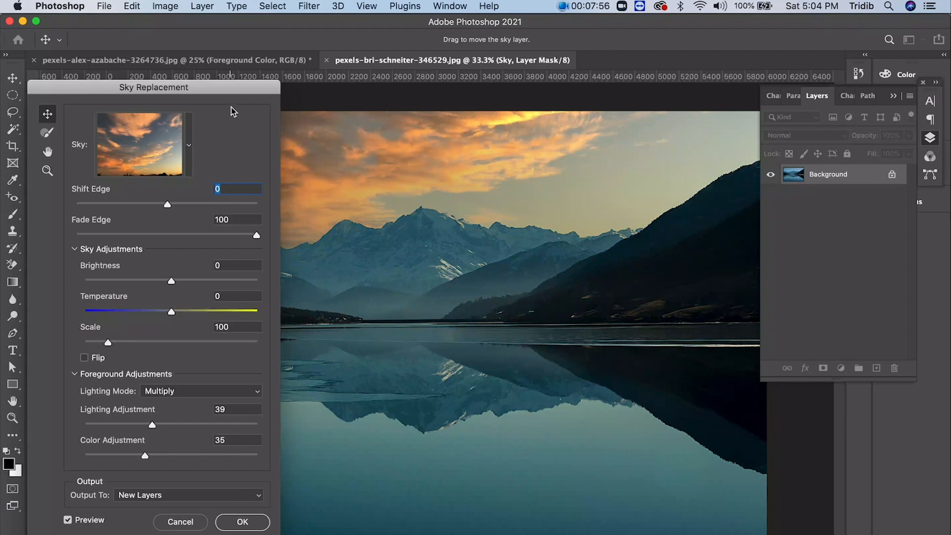
- Uncover the photo behind the Sky Replacement dialog, try a Color Adjustment of 71, and cancel the replacement
drag(234, 102, 242, 327)
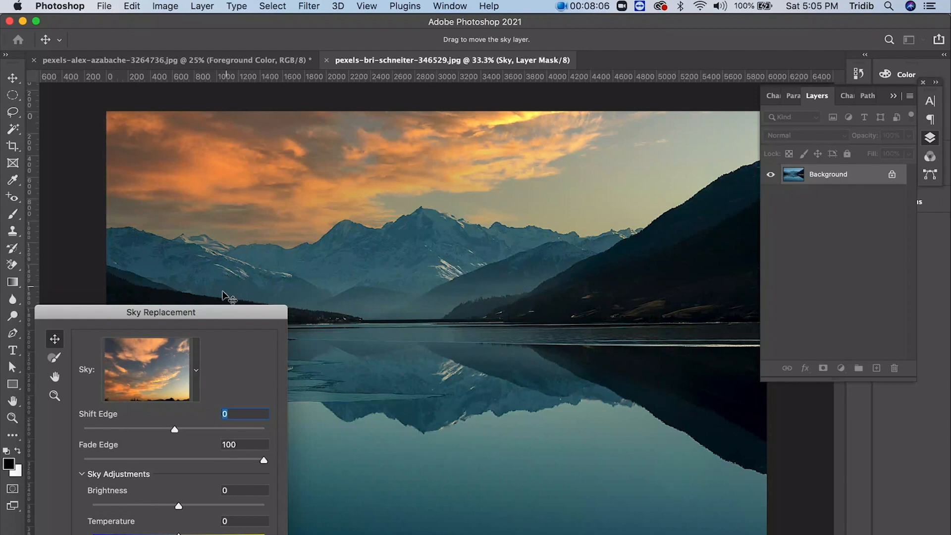
drag(214, 311, 622, 110)
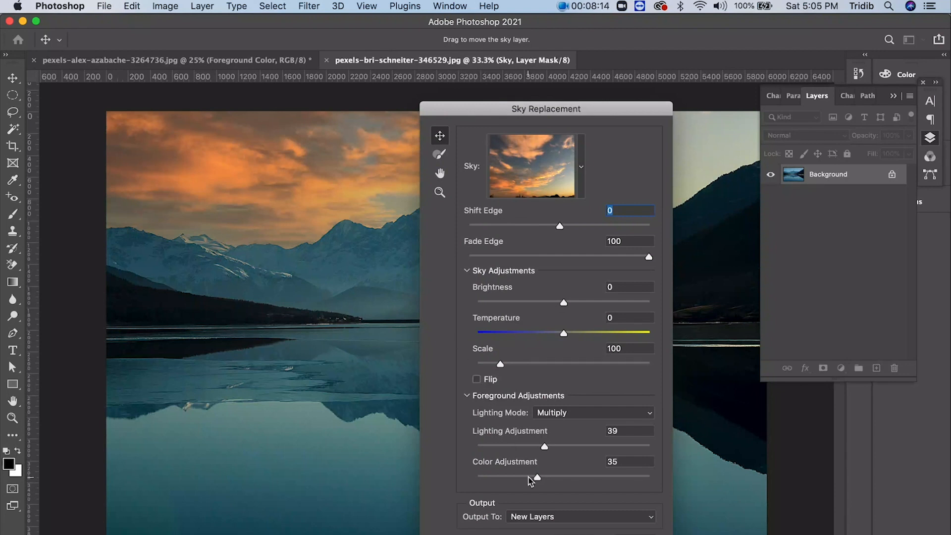
drag(540, 480, 600, 484)
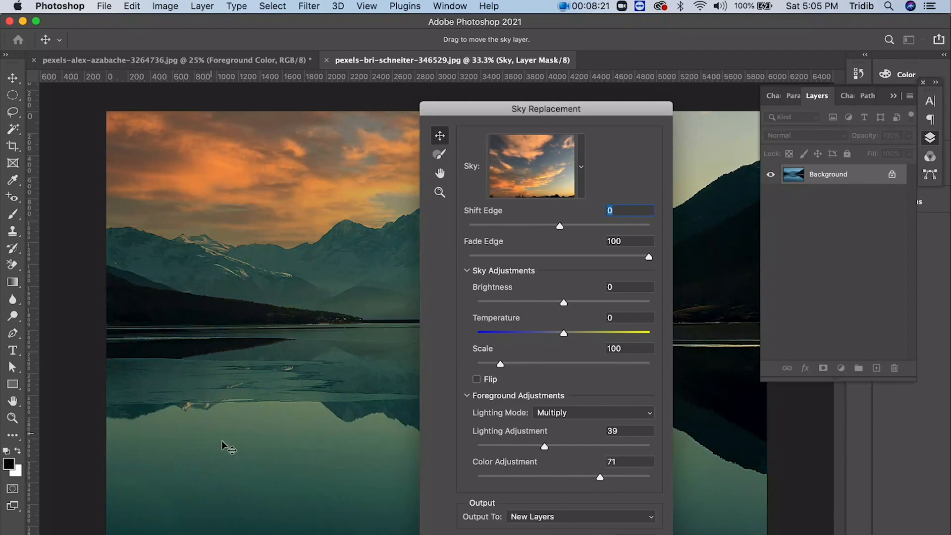
drag(448, 113, 545, 103)
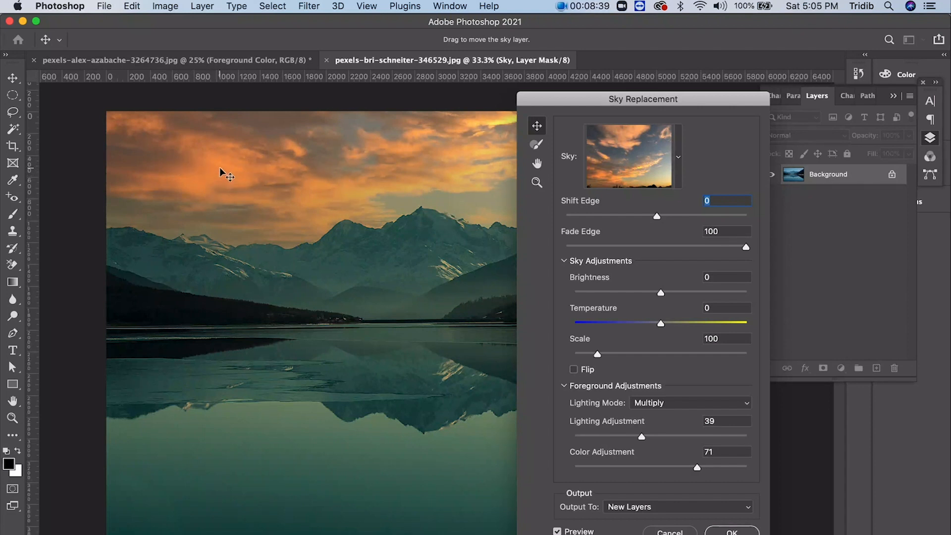
click(670, 531)
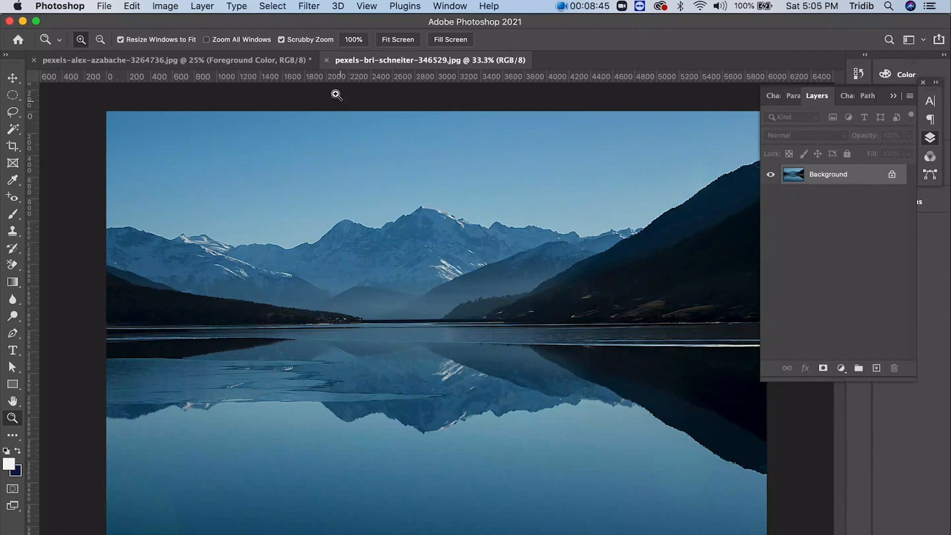
- Close the lake photo and the cliff photo without saving the changes
click(327, 60)
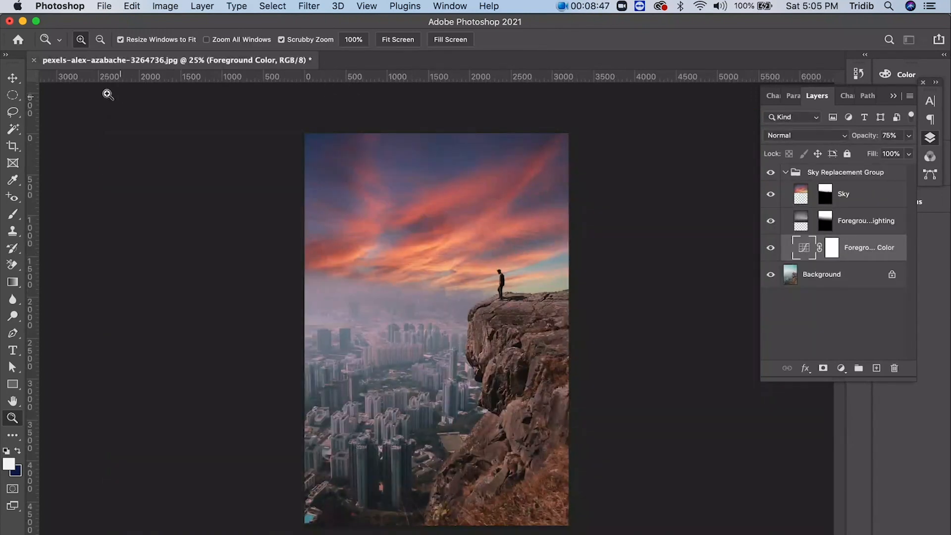
click(35, 61)
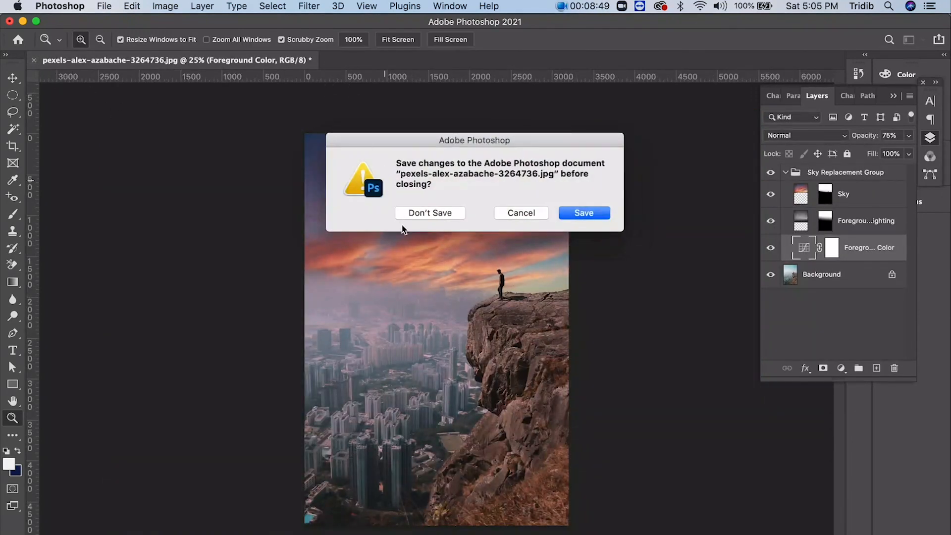
click(415, 212)
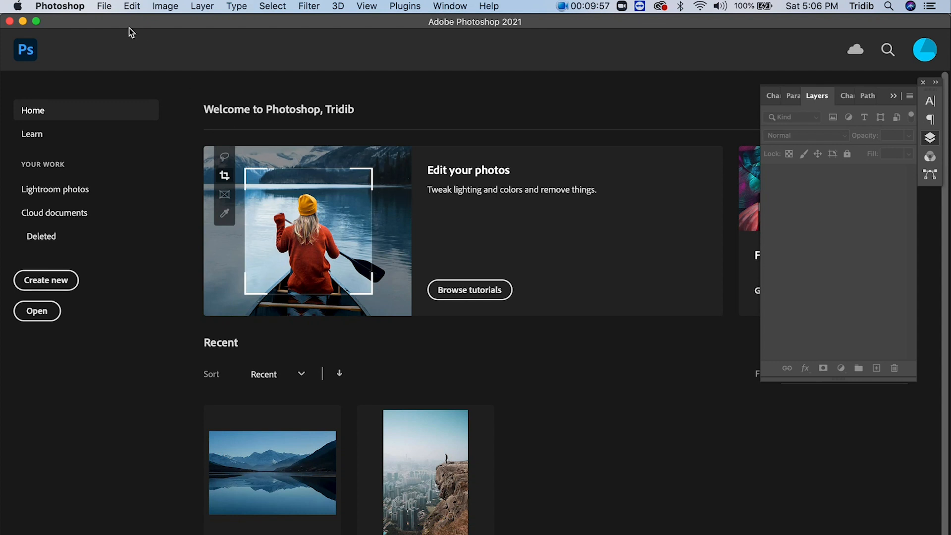
- Open the portrait pexels-photo-1938332.jpeg from the sample_images folder
click(107, 10)
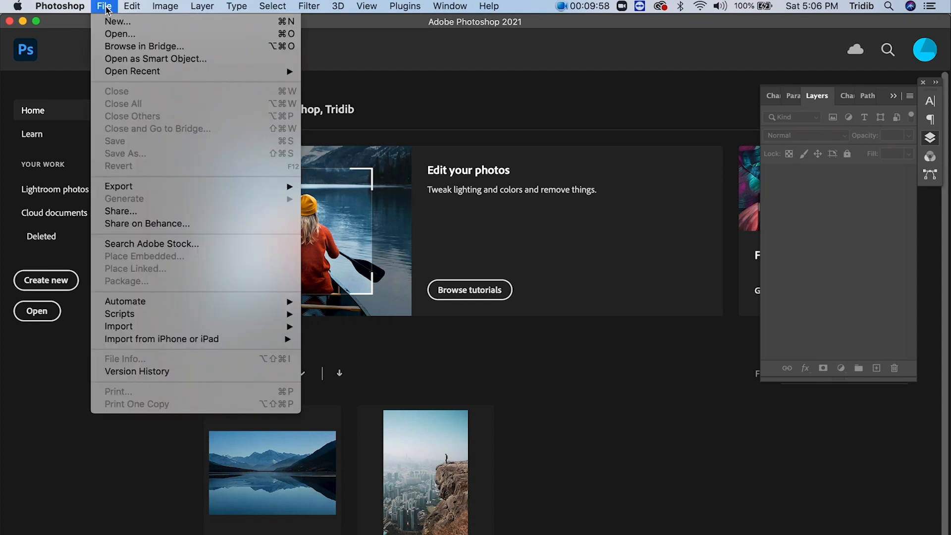
click(117, 34)
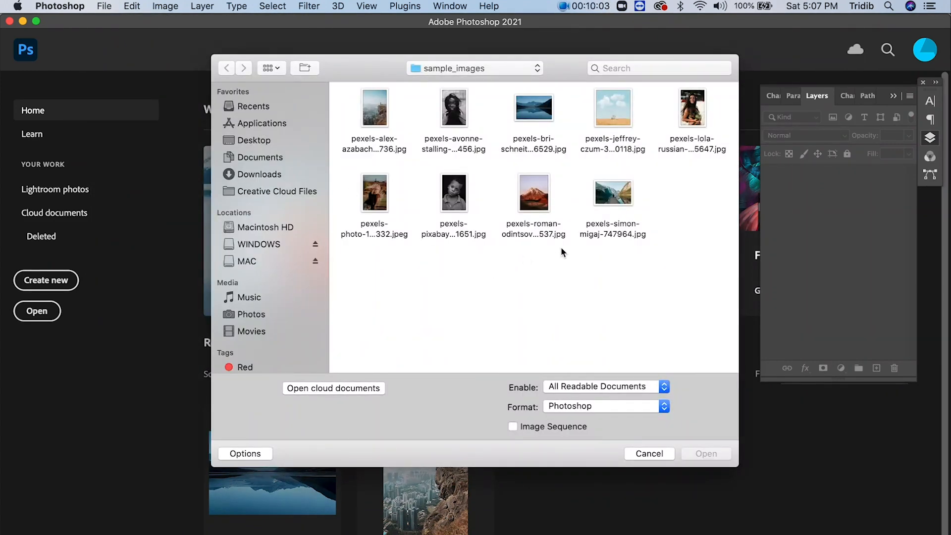
double_click(371, 193)
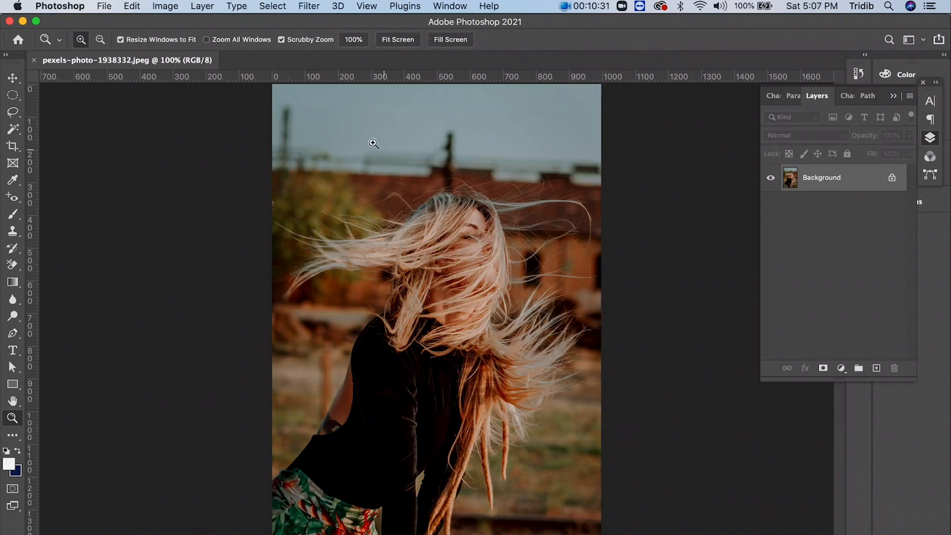
- Select the woman with the Subject command and open the selection in Select and Mask
click(273, 7)
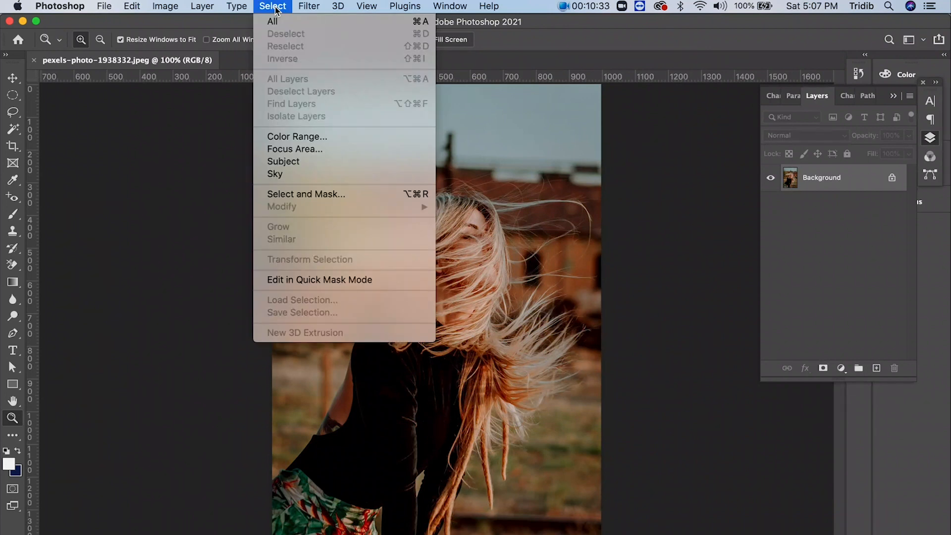
click(305, 167)
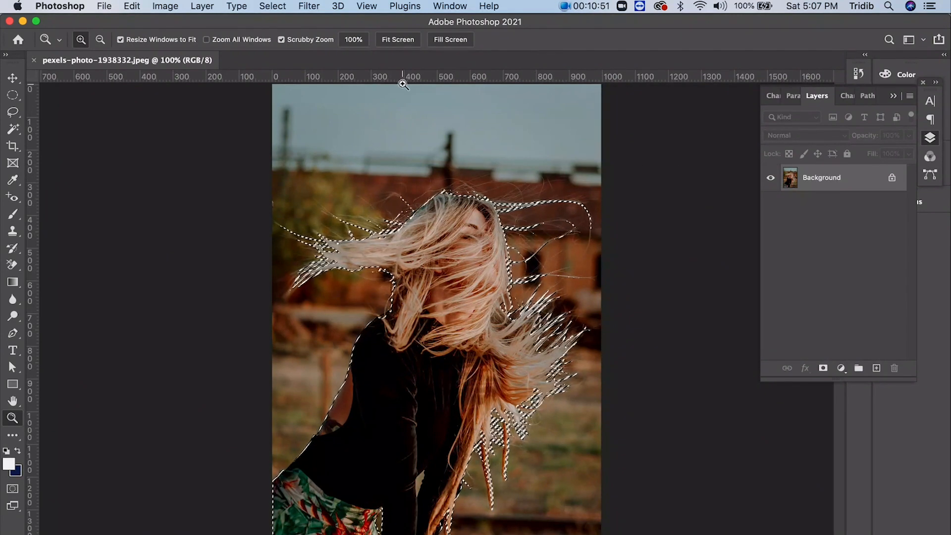
click(273, 6)
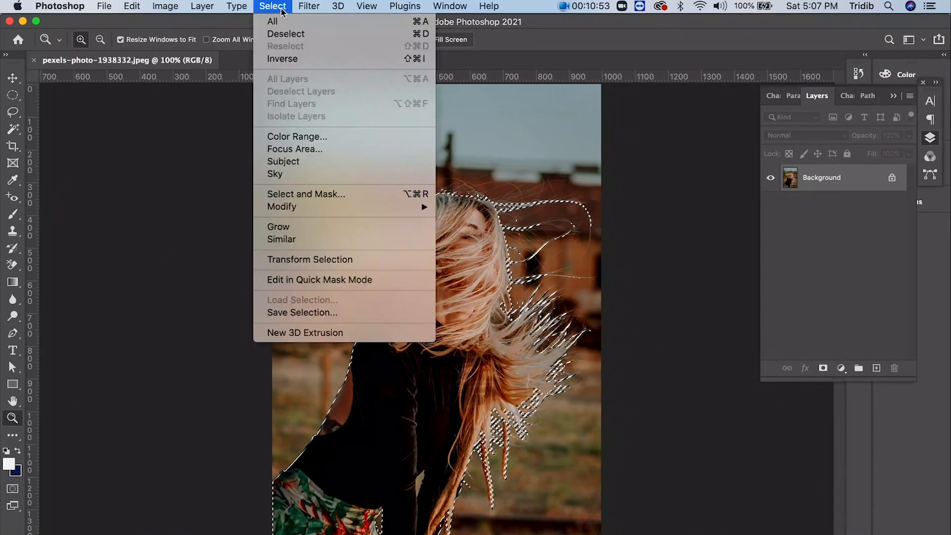
click(307, 194)
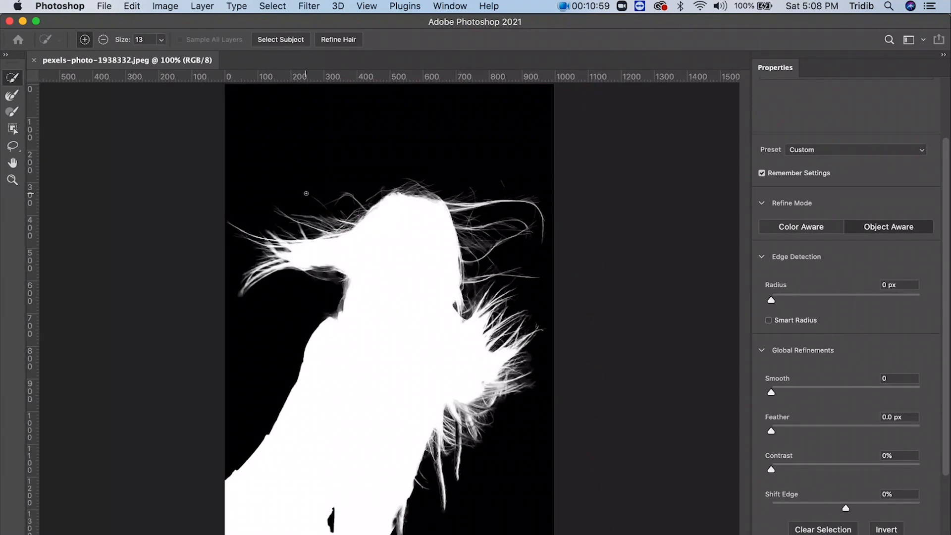
- Switch the refine mode to Color Aware and back to Object Aware, keeping Remember Settings enabled
click(792, 228)
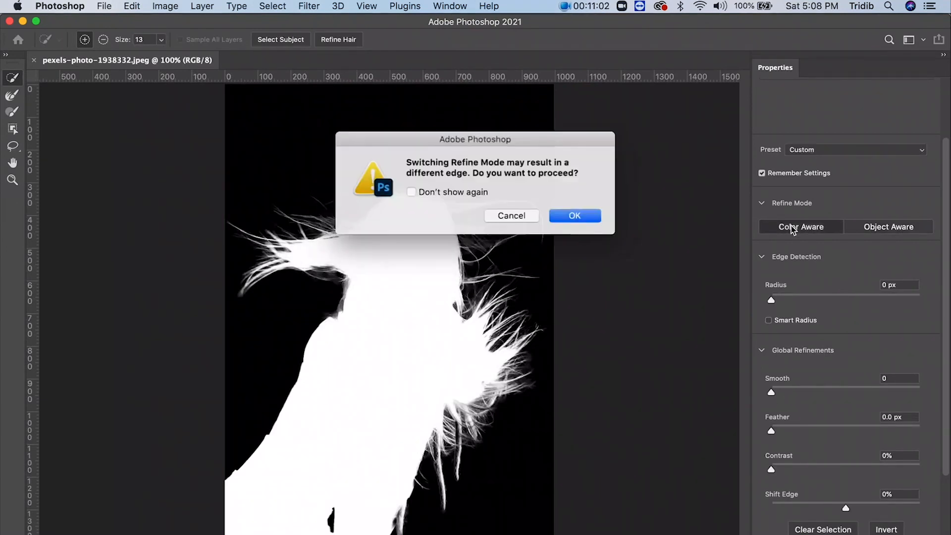
click(588, 216)
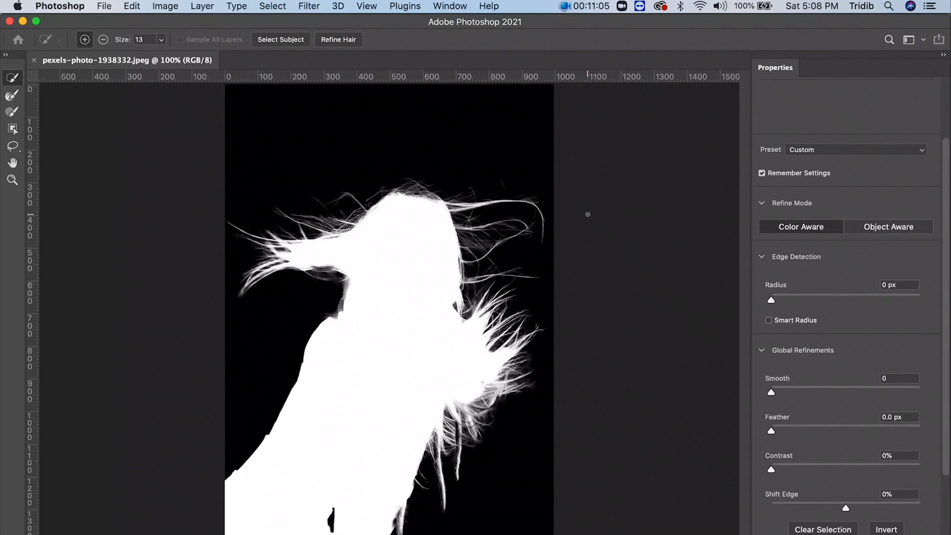
click(872, 227)
click(586, 219)
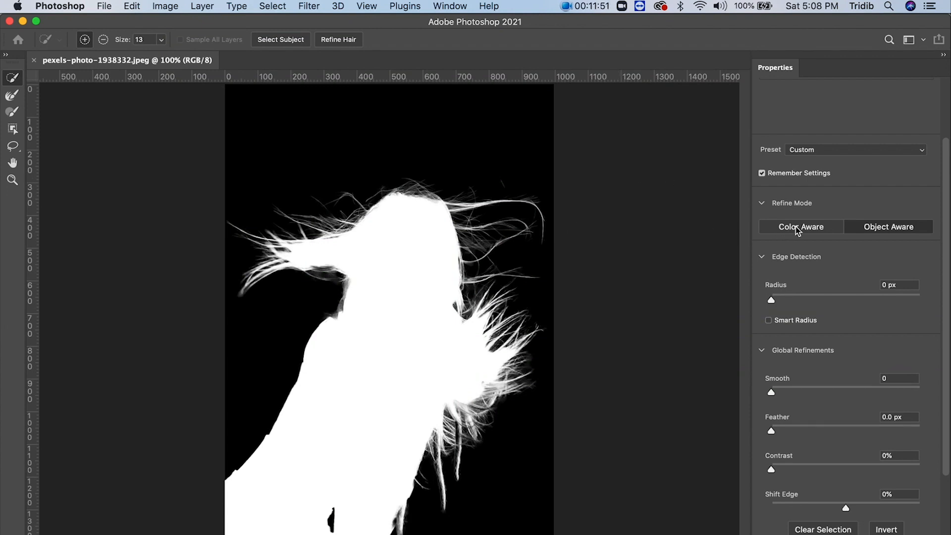
click(861, 228)
click(764, 175)
click(763, 175)
- Apply Refine Hair to the selection and output it as a new layer with a layer mask
click(335, 43)
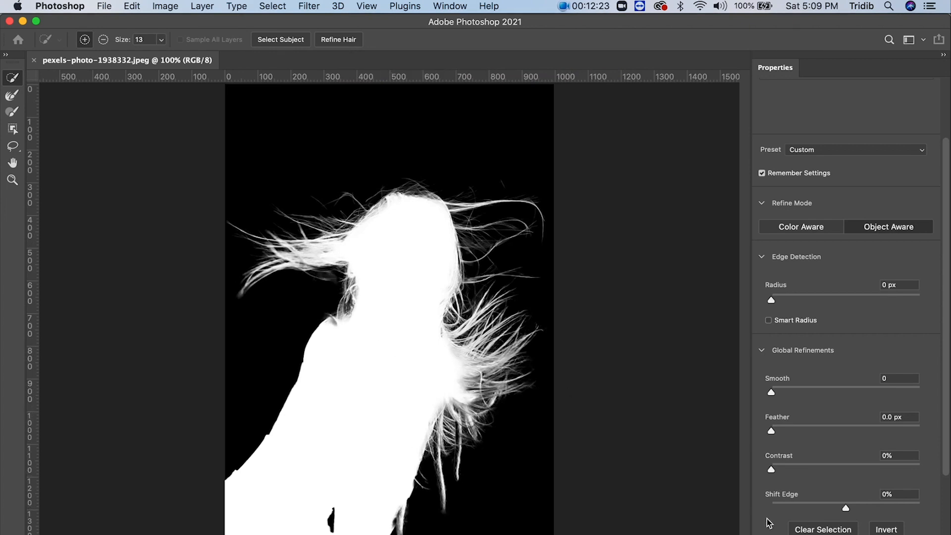
scroll(769, 523, down, 4)
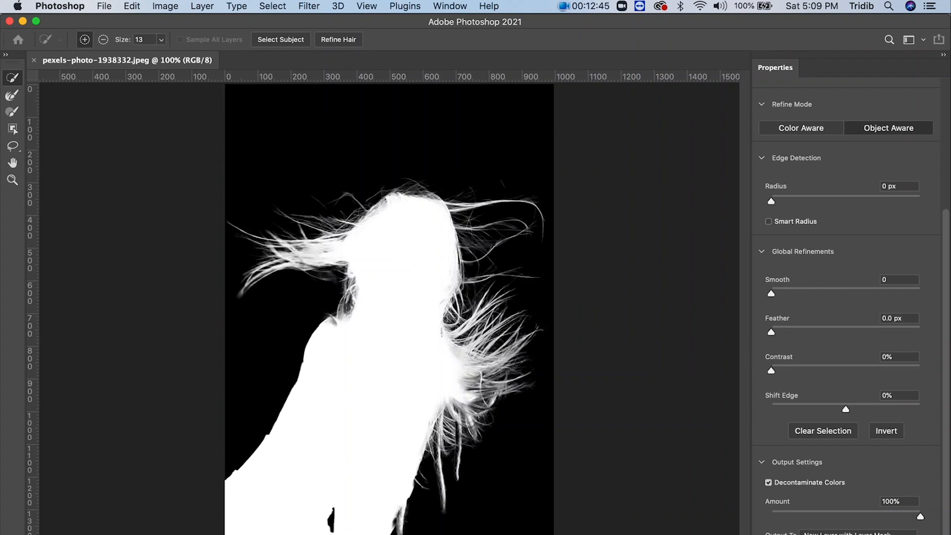
key(Return)
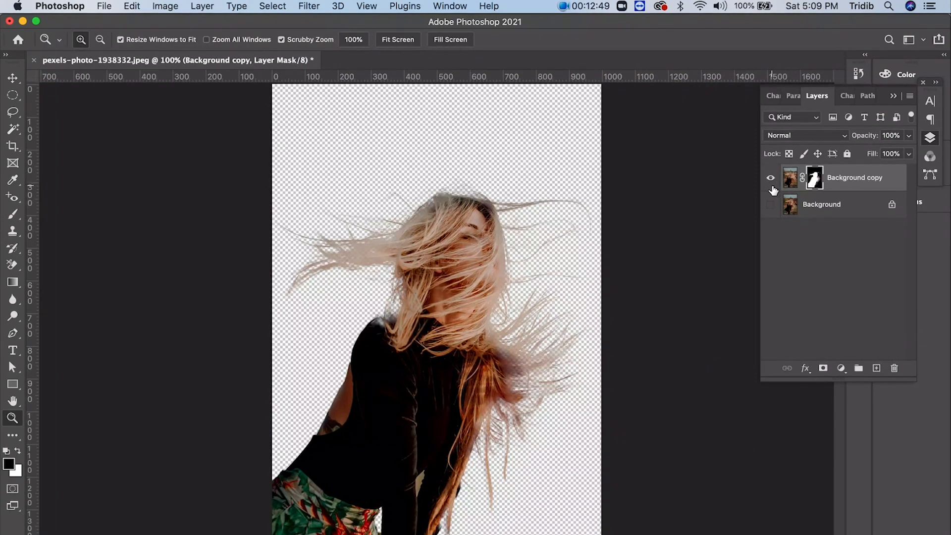
- Restore the woman's faded shoulder edge by painting white on the Background copy layer mask with a size 60 brush
click(855, 185)
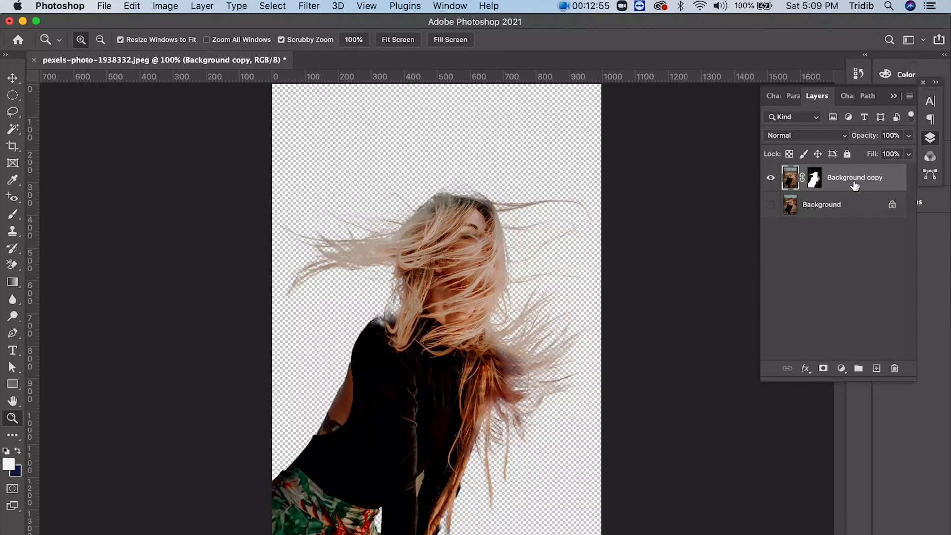
click(815, 184)
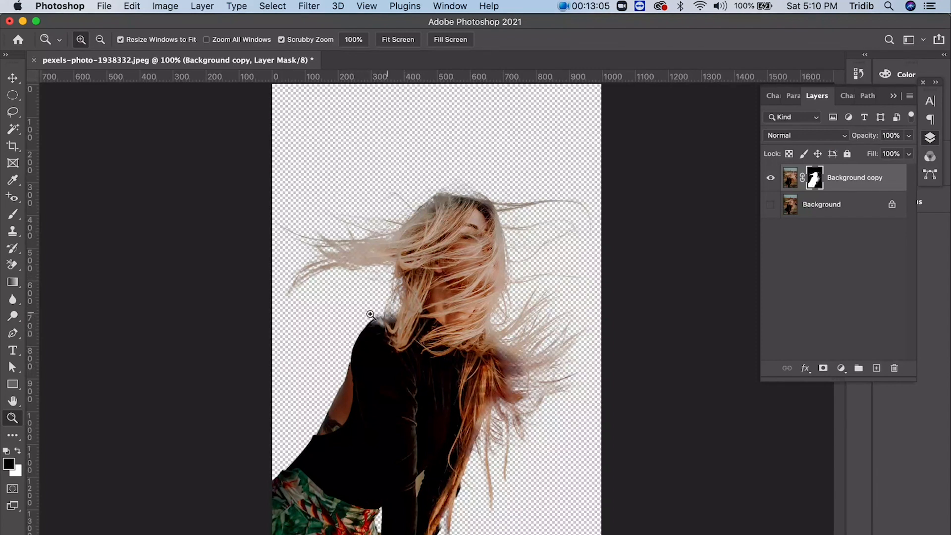
click(18, 450)
click(13, 214)
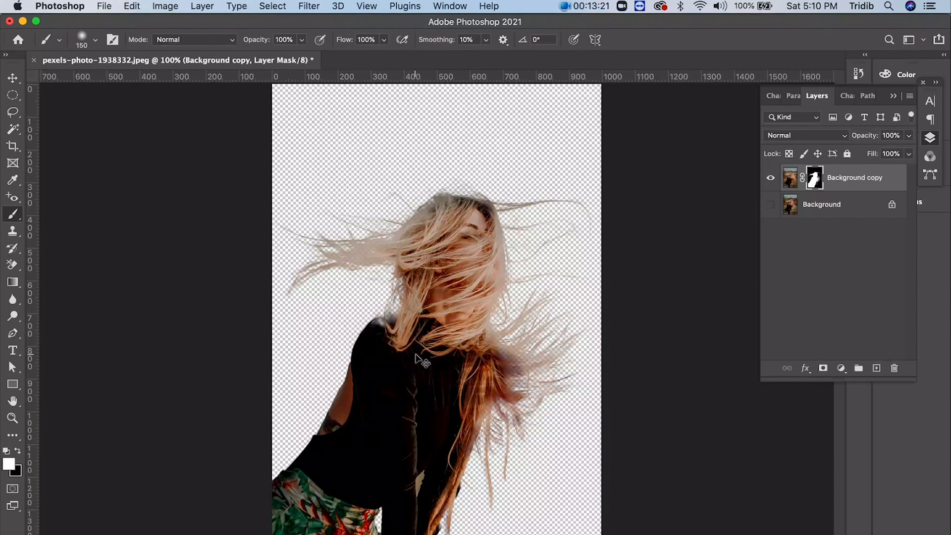
key(bracketleft)
key(bracketleft)
key(bracketleft)
key(bracketleft)
key(bracketleft)
key(bracketleft)
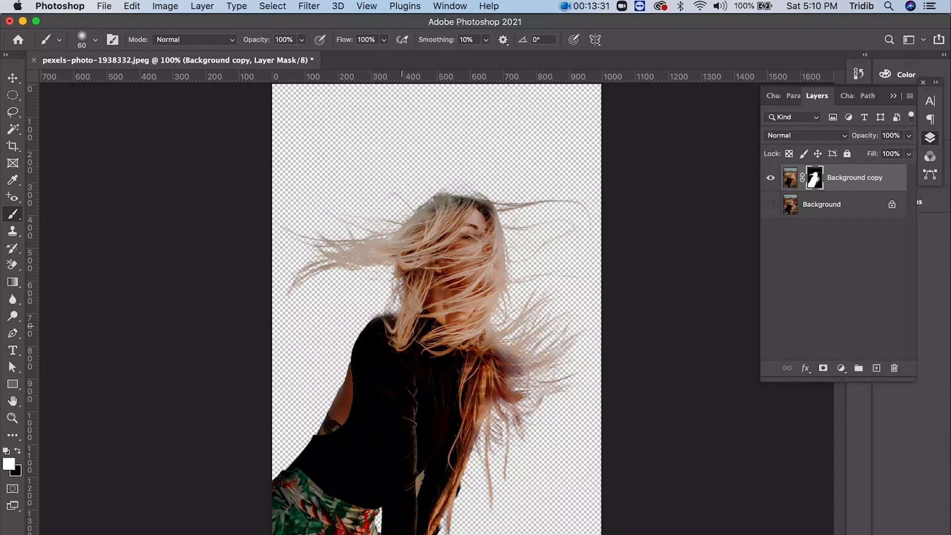
click(18, 450)
- Add a blank layer directly above Background and set the foreground color to amber with hue 44, saturation 100 and brightness 100
click(857, 217)
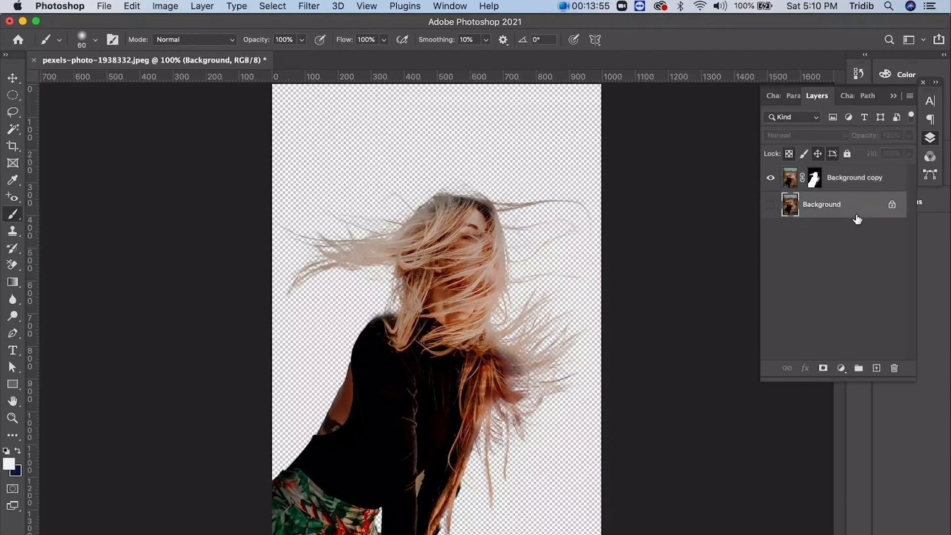
click(876, 368)
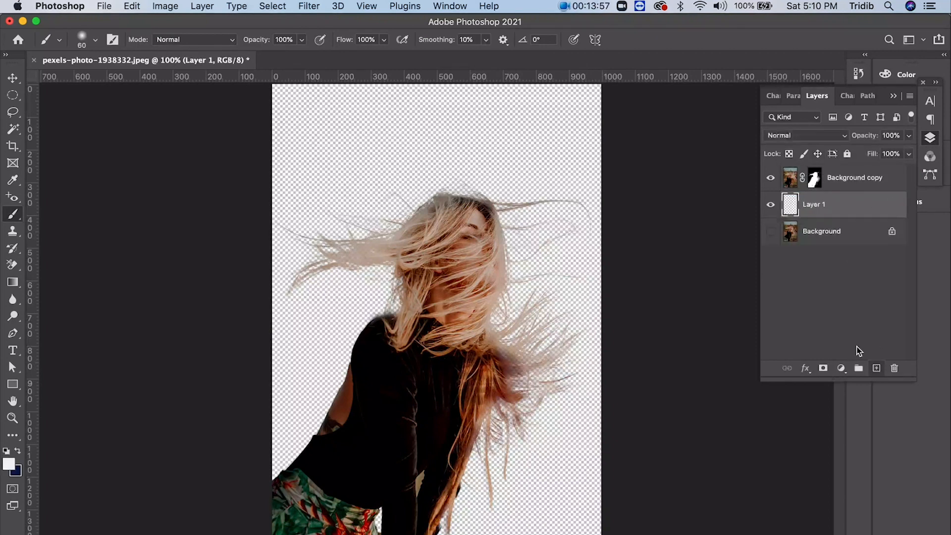
click(10, 462)
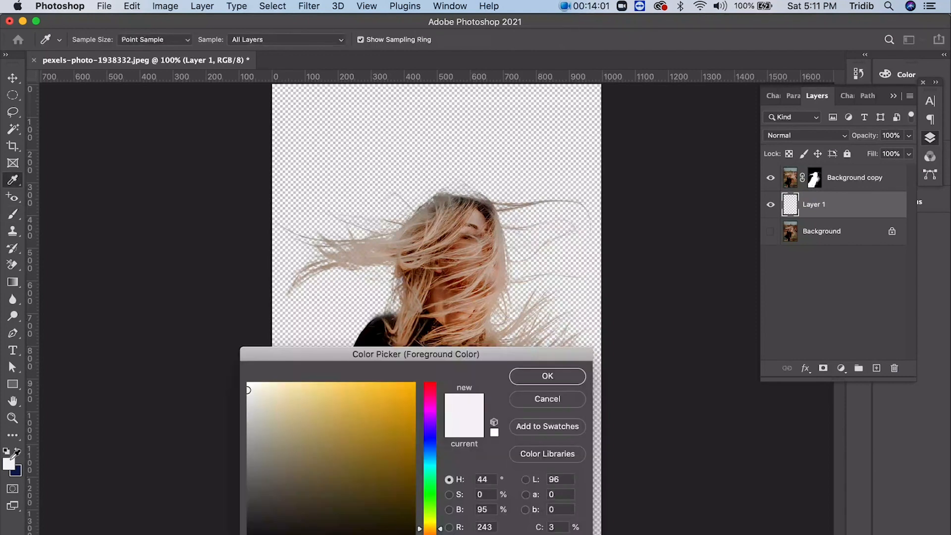
drag(353, 416, 404, 372)
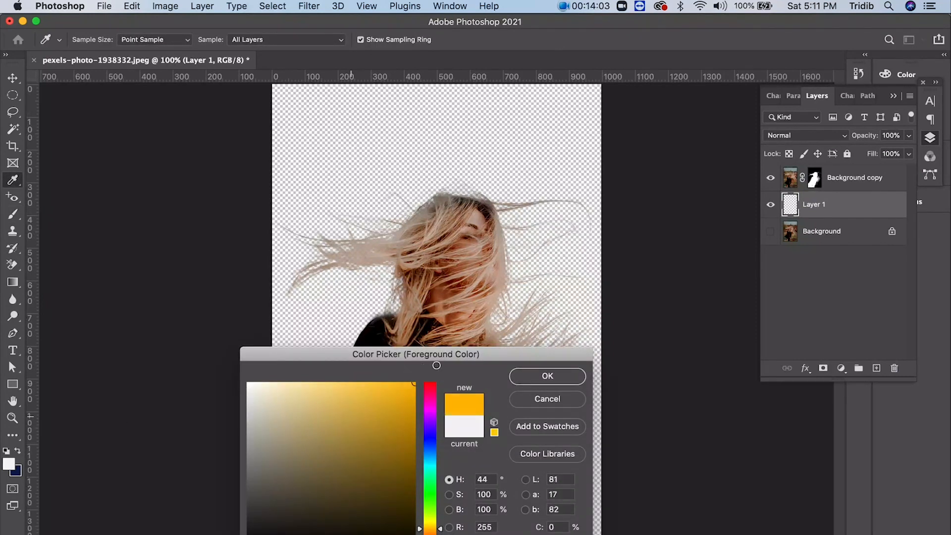
click(548, 376)
- Fill the new layer with the amber foreground color using the Paint Bucket, and select the Background copy's layer mask
drag(12, 282, 60, 294)
click(60, 293)
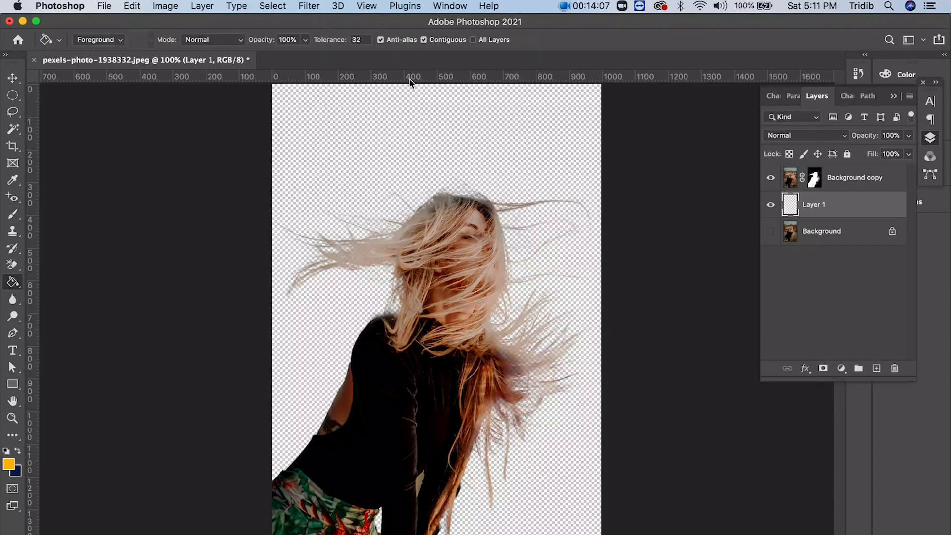
click(401, 121)
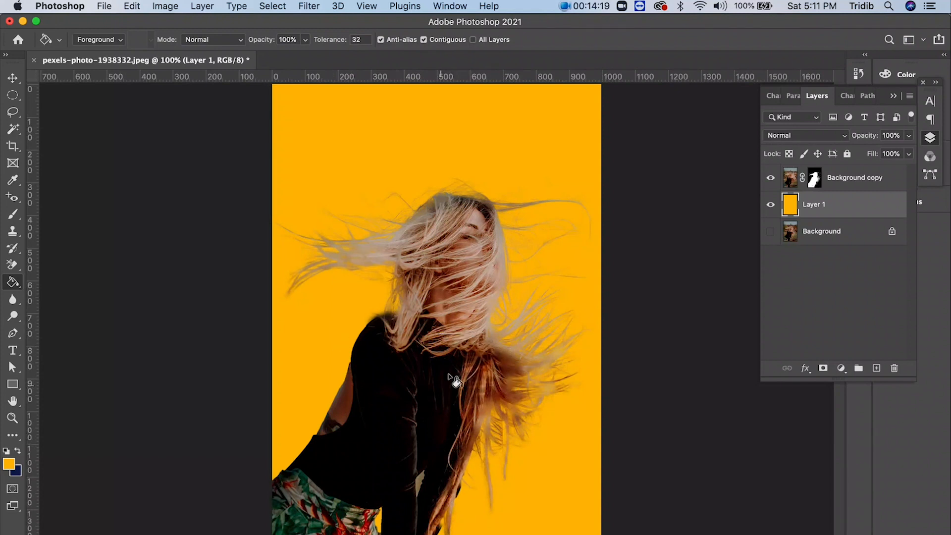
click(813, 178)
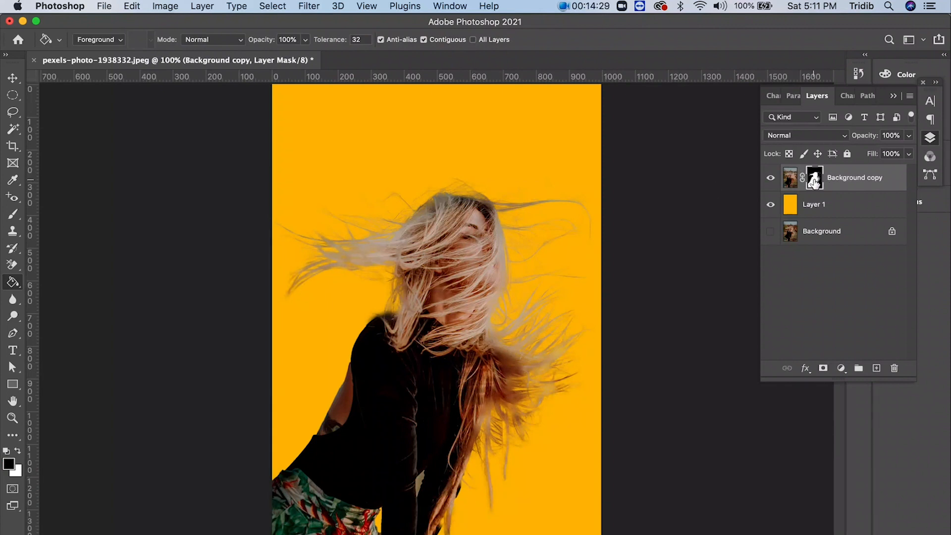
- Close the portrait without saving it and open pexels-lola-russian-2205647.jpg from the sample_images folder
click(34, 60)
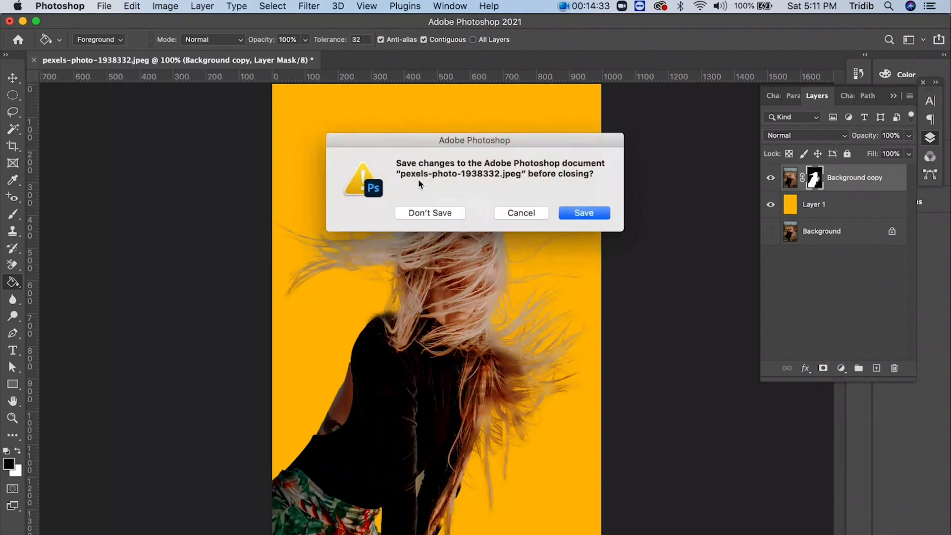
click(439, 214)
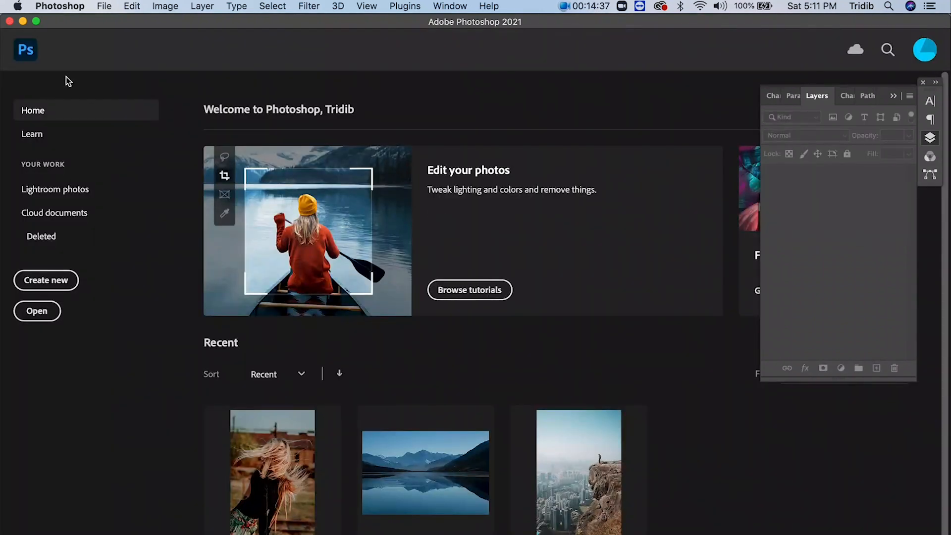
click(109, 8)
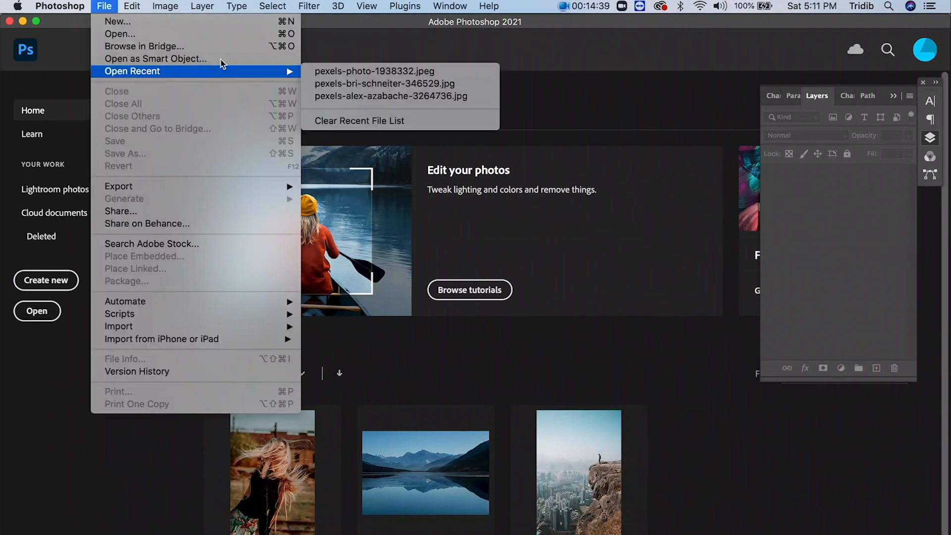
click(119, 33)
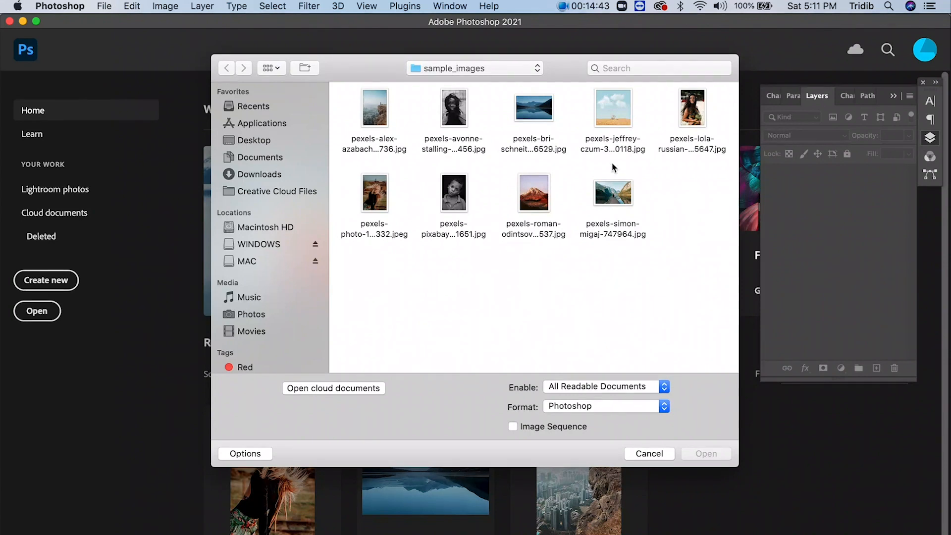
click(692, 130)
click(693, 454)
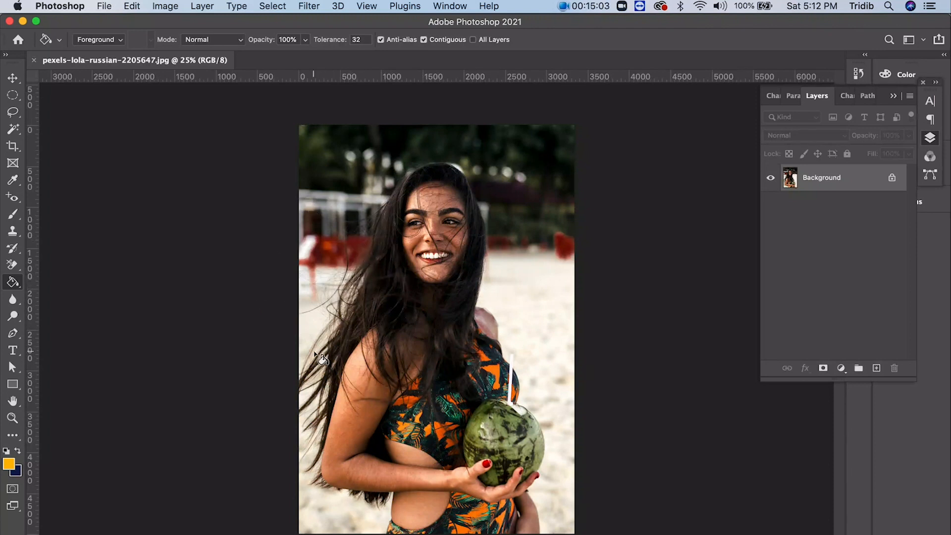
- Select the woman holding the coconut with the Subject command and open the selection in Select and Mask
click(269, 7)
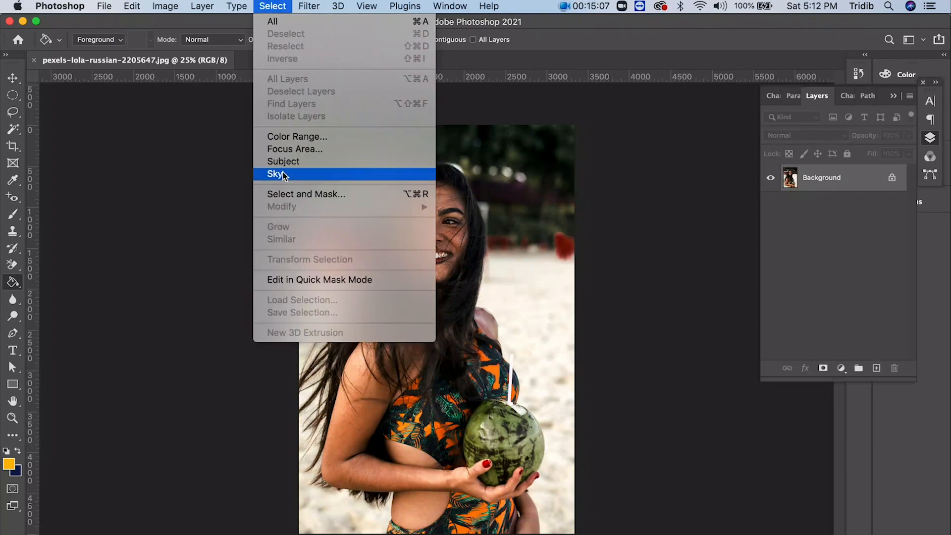
click(292, 160)
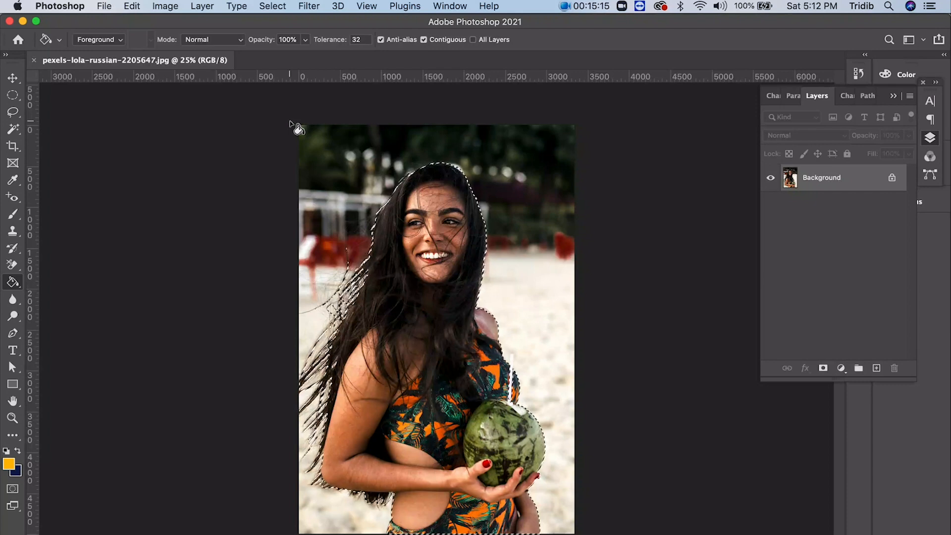
click(273, 6)
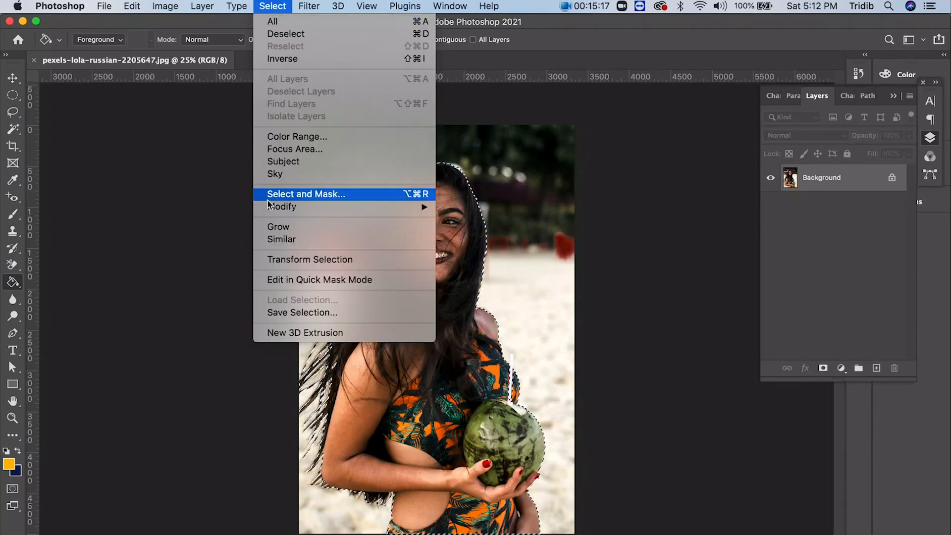
click(300, 195)
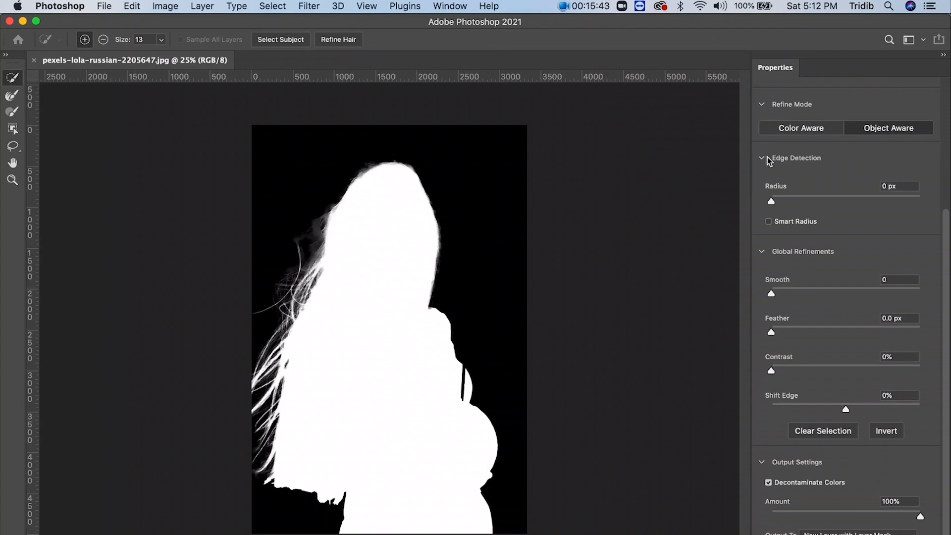
- Set the Select and Mask preview to Overlay and apply Refine Hair to the selection
scroll(770, 158, up, 5)
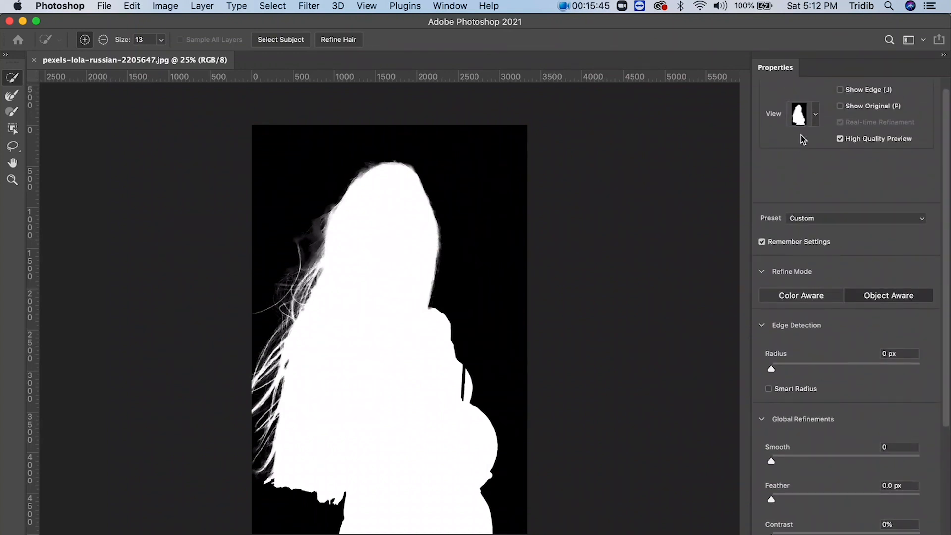
click(815, 115)
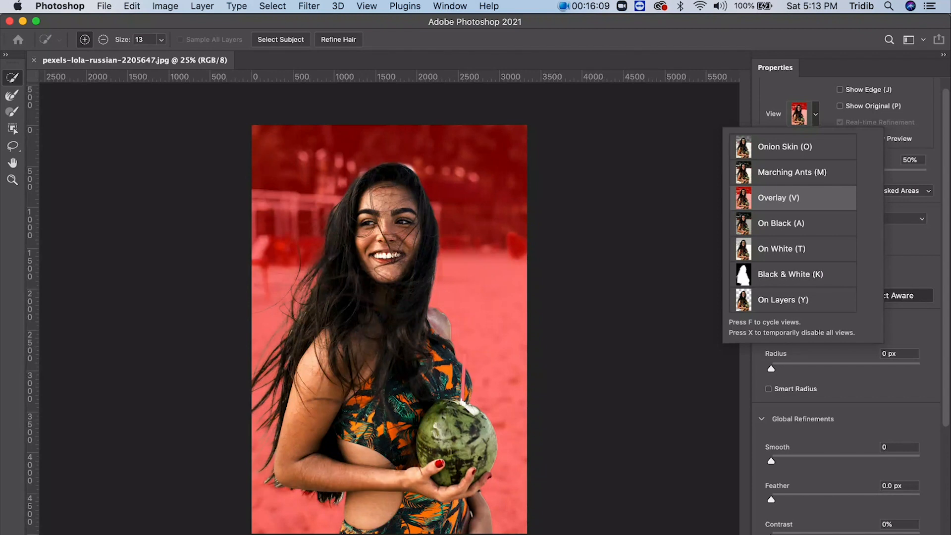
click(323, 41)
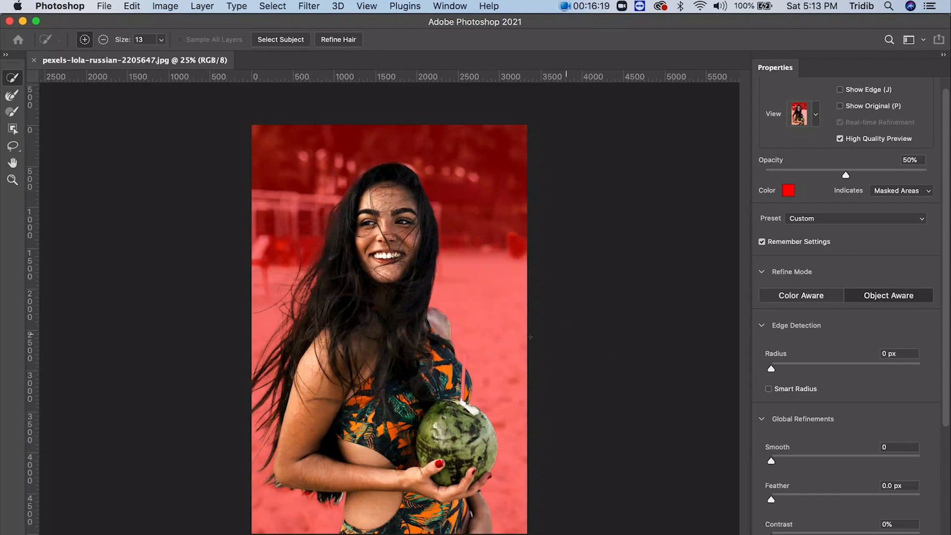
- Preview the selection On Layers, output it as a new layer with a layer mask, and restore the coconut's straw by painting white on the mask
click(815, 115)
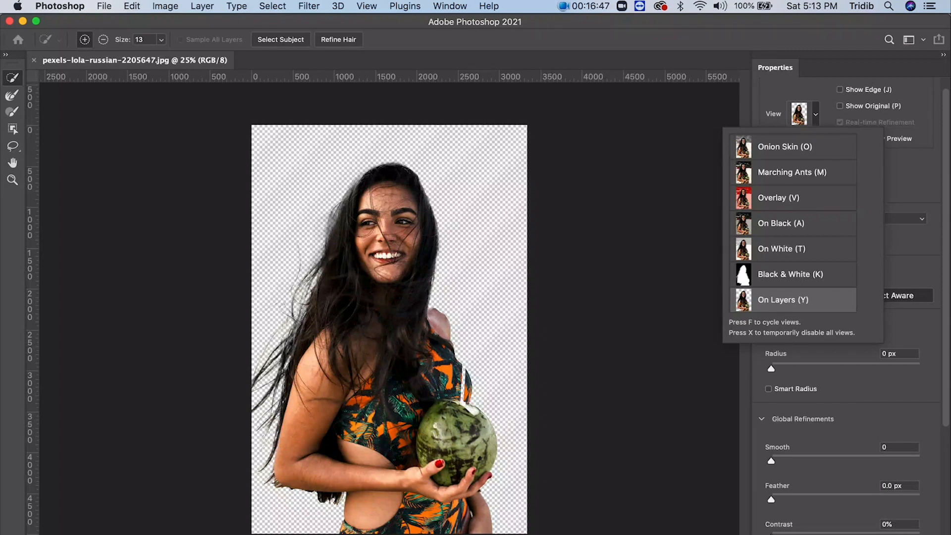
click(864, 384)
scroll(914, 527, down, 5)
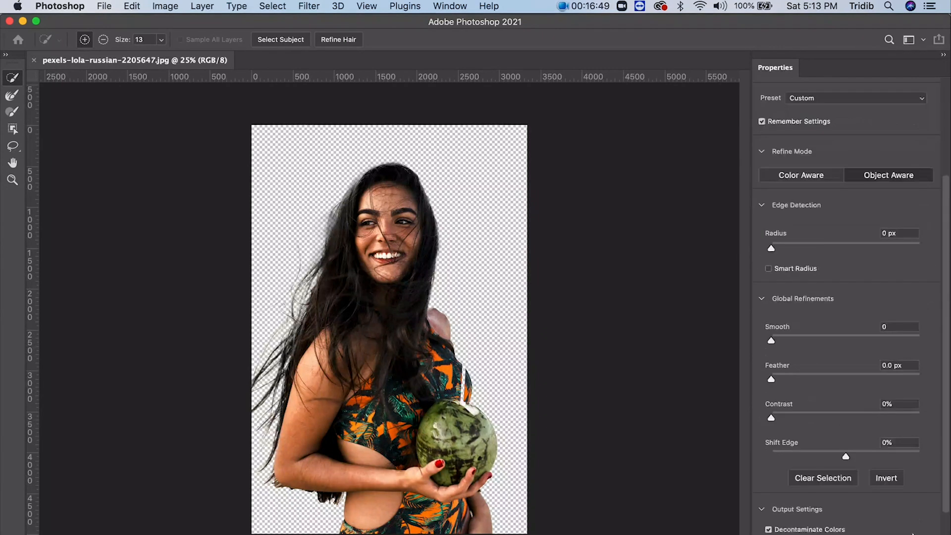
key(Return)
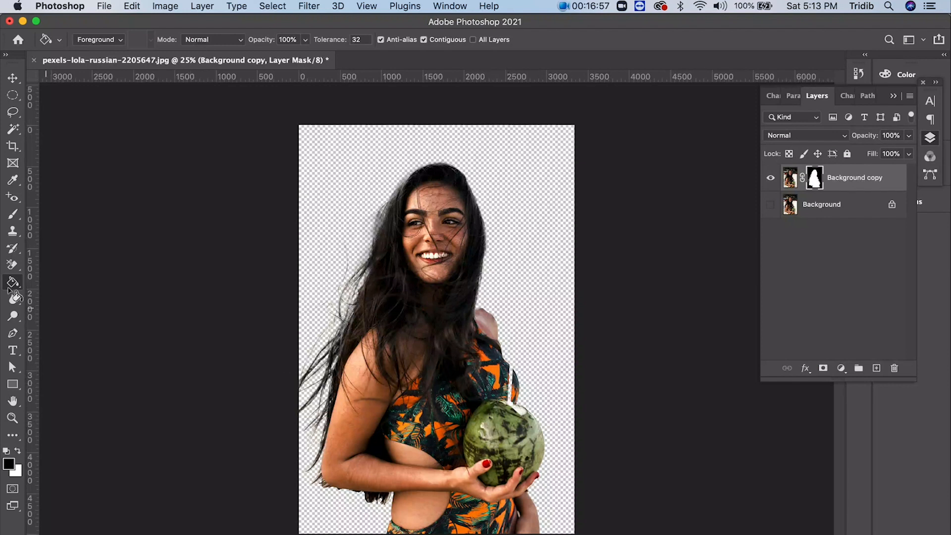
click(15, 216)
click(18, 452)
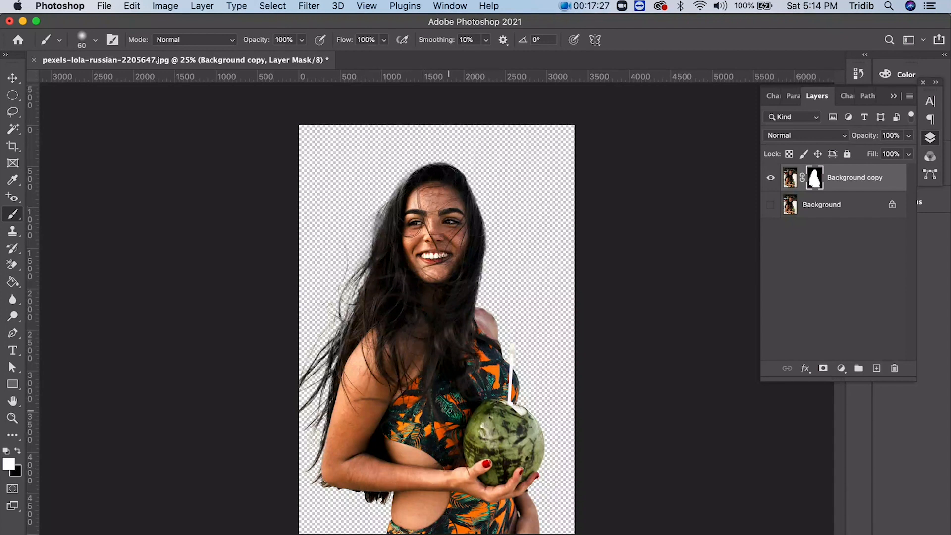
- Close the coconut portrait without saving it and open pexels-avonne-stalling-3916456.jpg from the sample_images folder
click(35, 60)
click(425, 214)
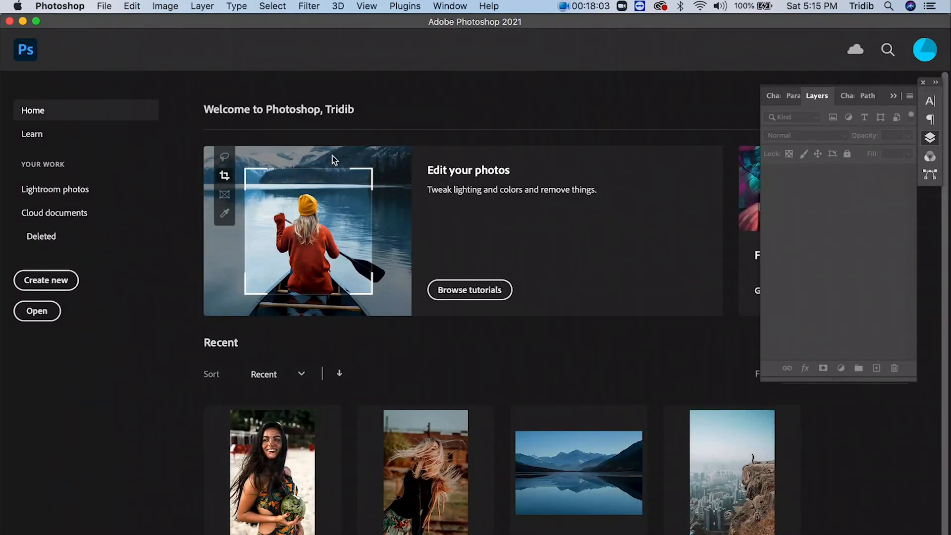
click(105, 11)
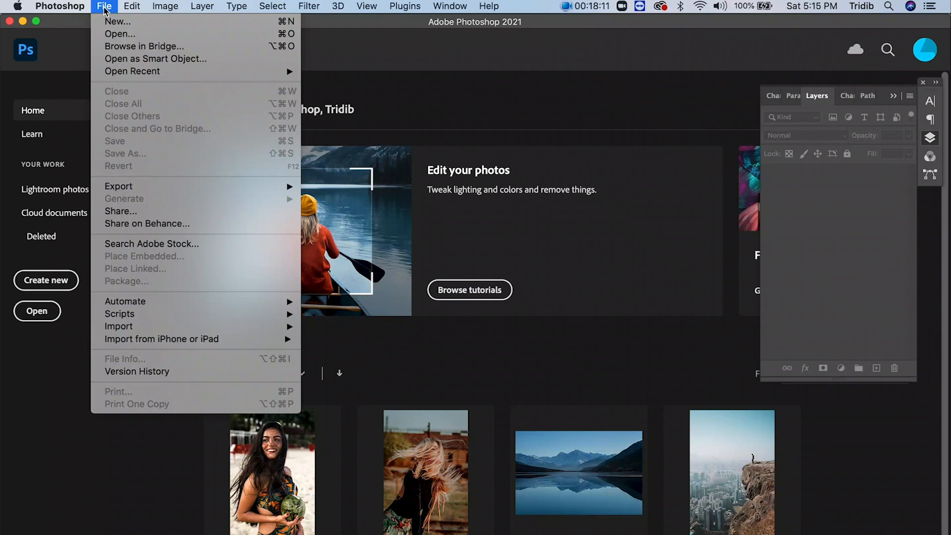
click(127, 35)
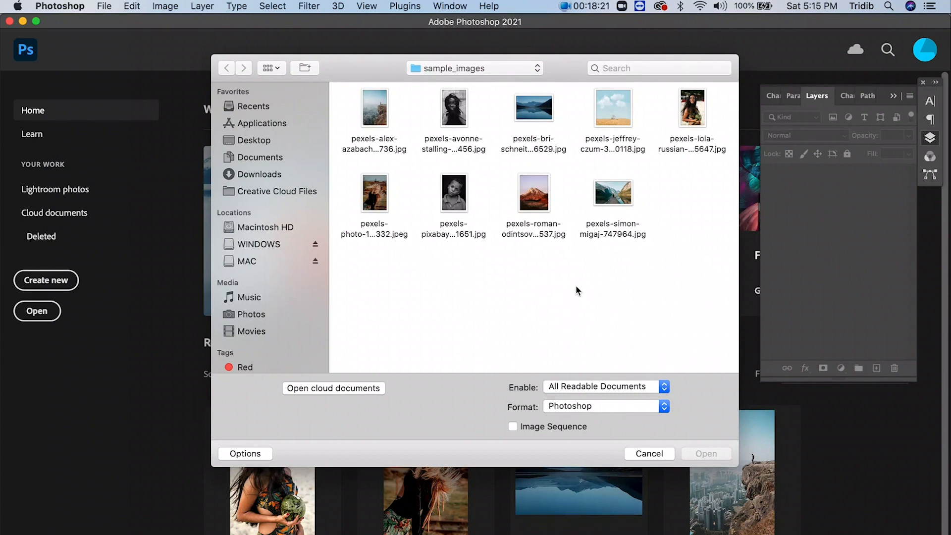
click(451, 103)
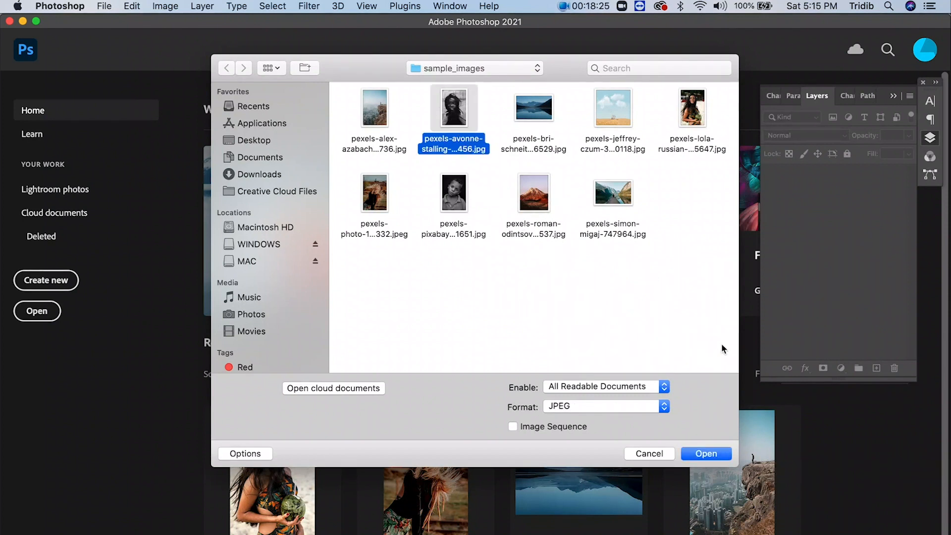
click(706, 453)
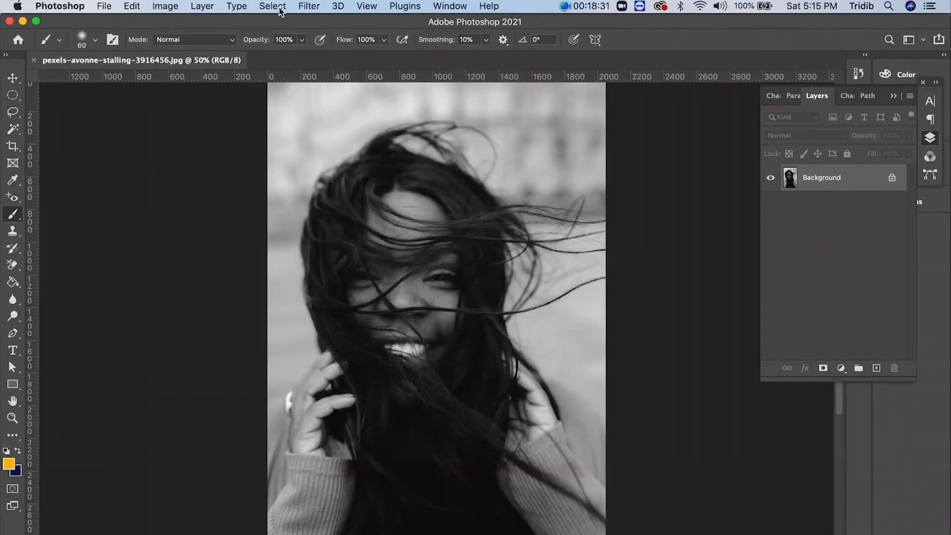
- Open Neural Filters for the black-and-white portrait and show the list of beta filters
click(314, 8)
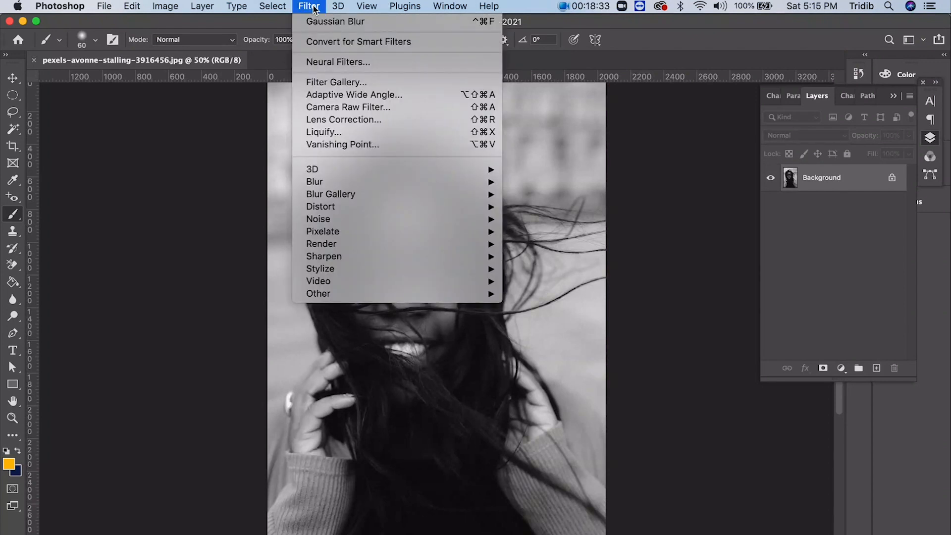
click(330, 67)
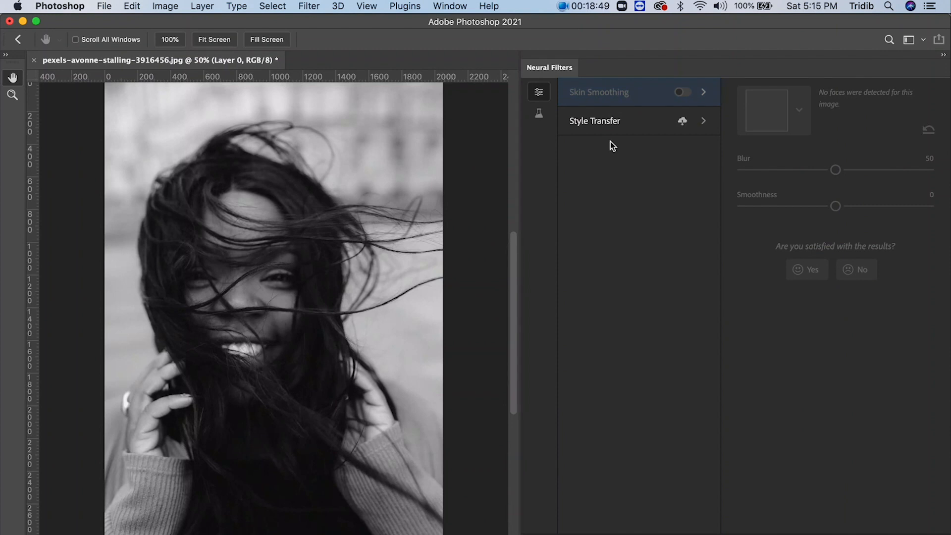
click(541, 118)
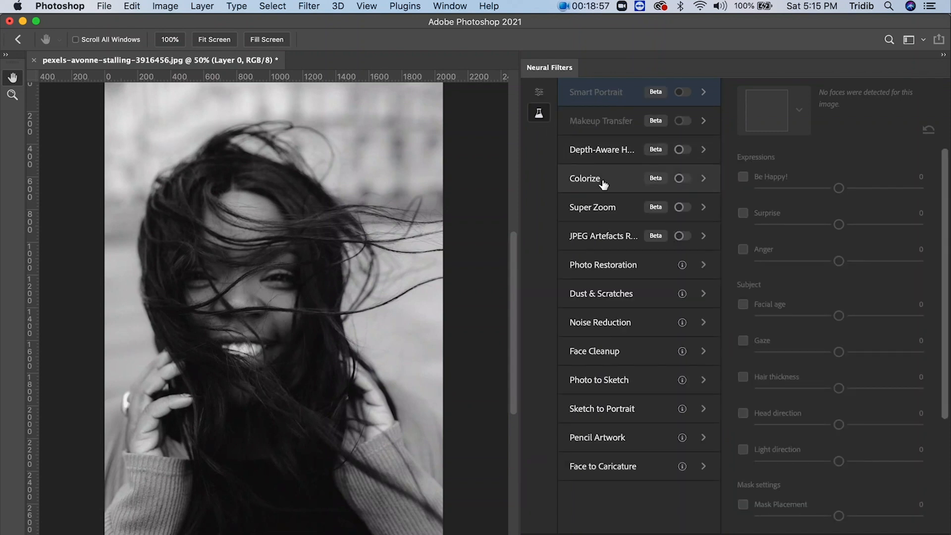
- Turn on the Colorize neural filter for the black-and-white portrait and choose a dark green focal point color
mouse_move(618, 192)
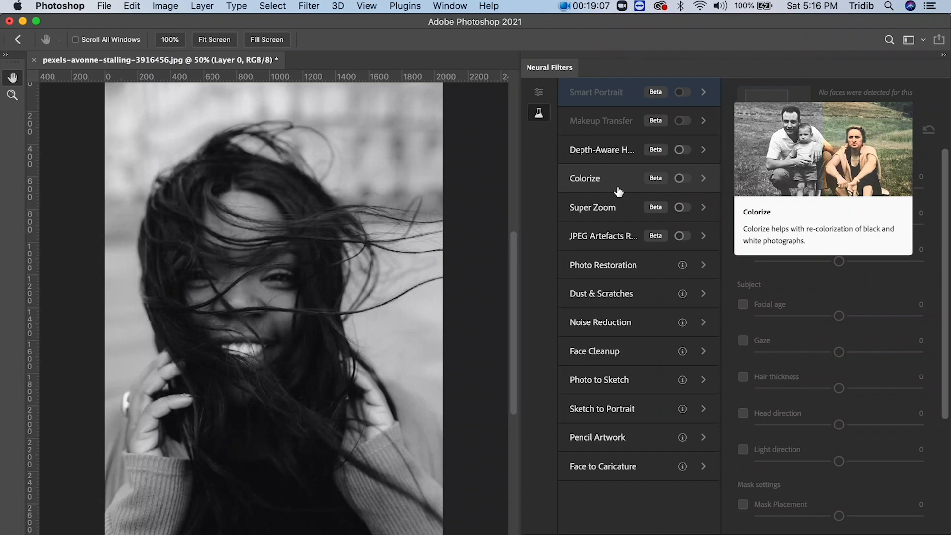
click(686, 180)
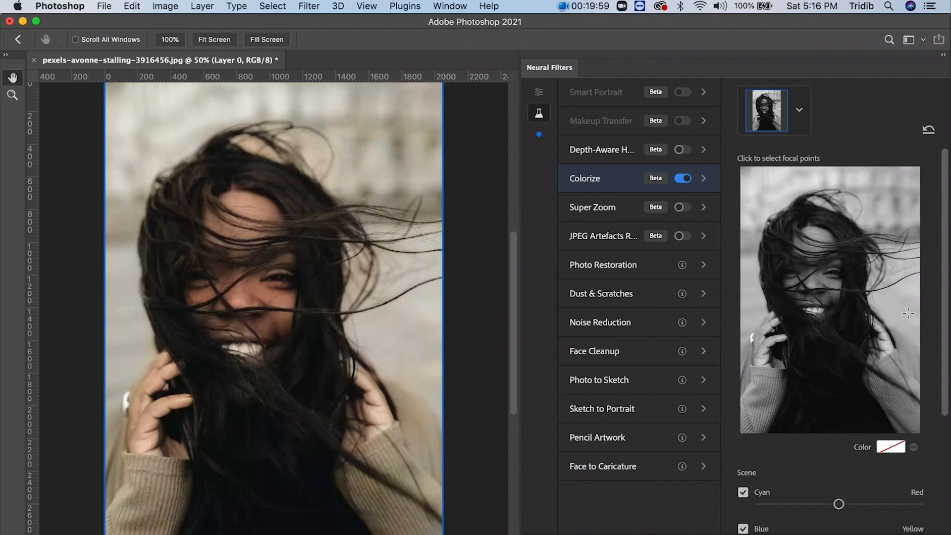
click(894, 452)
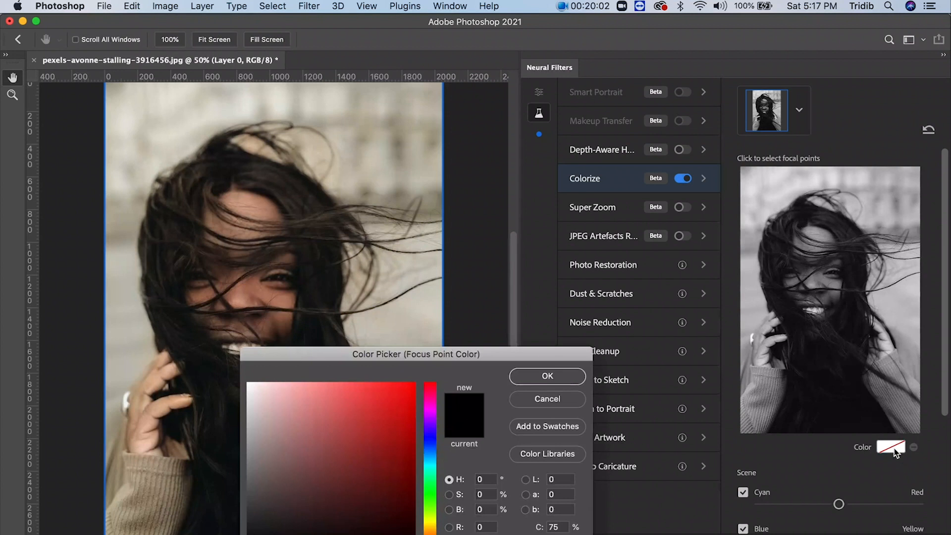
click(432, 504)
drag(352, 501, 334, 497)
click(539, 378)
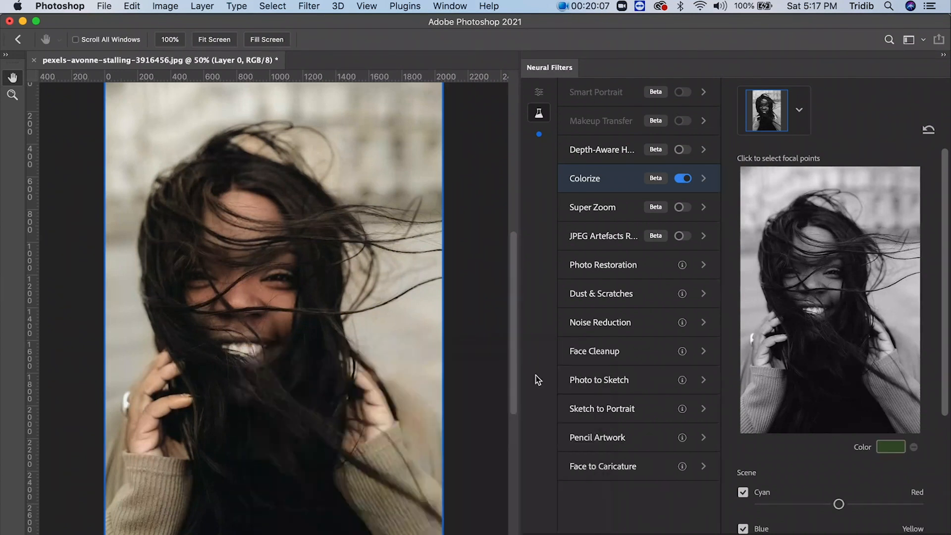
- Place green Colorize focal points in the background on both sides of the woman, the right one level with her windblown hair
click(909, 309)
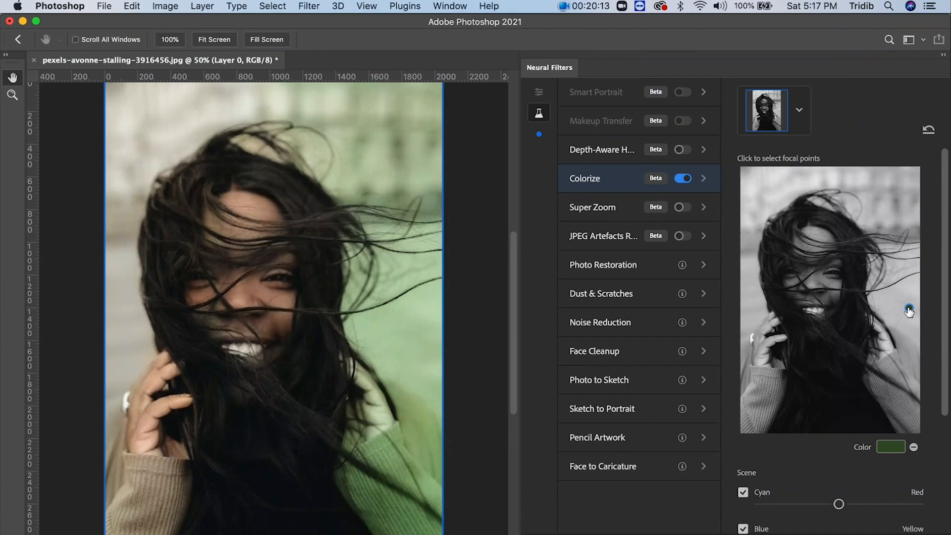
click(907, 265)
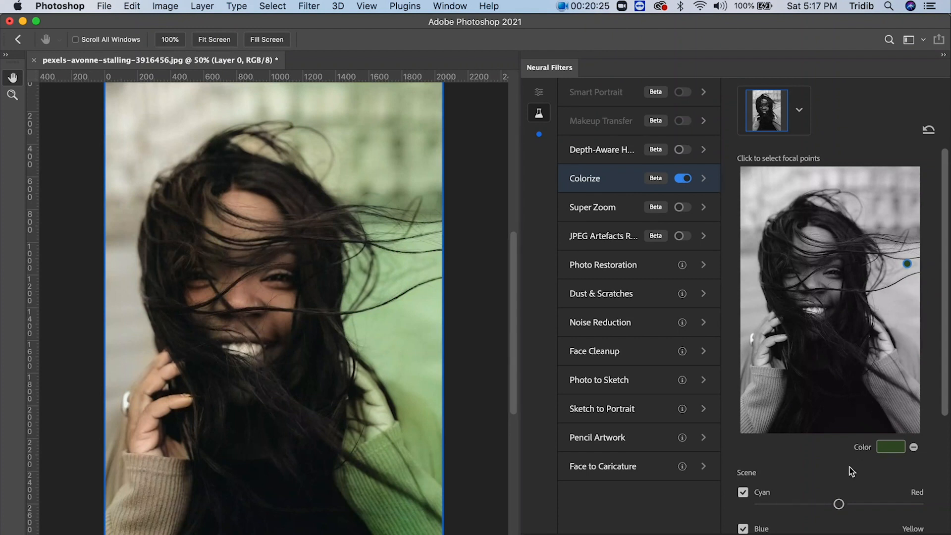
click(747, 286)
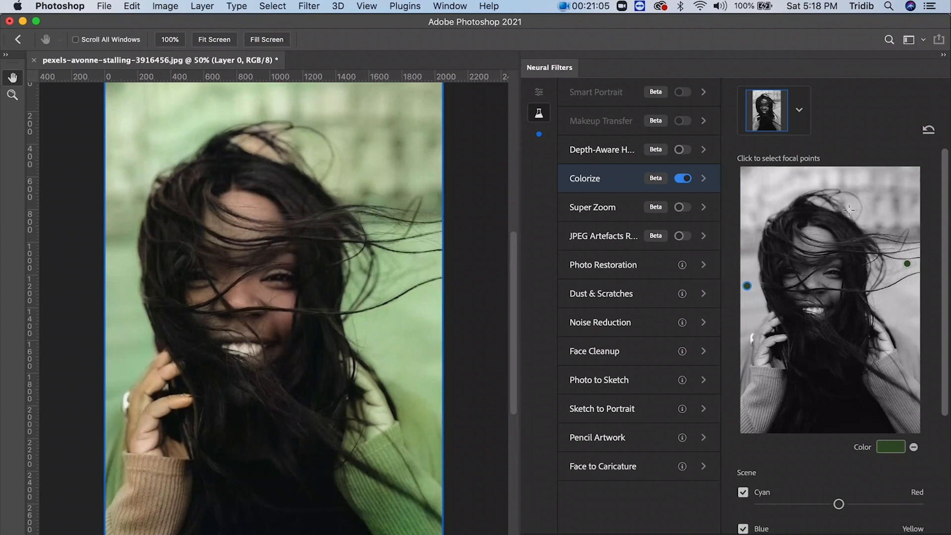
click(802, 111)
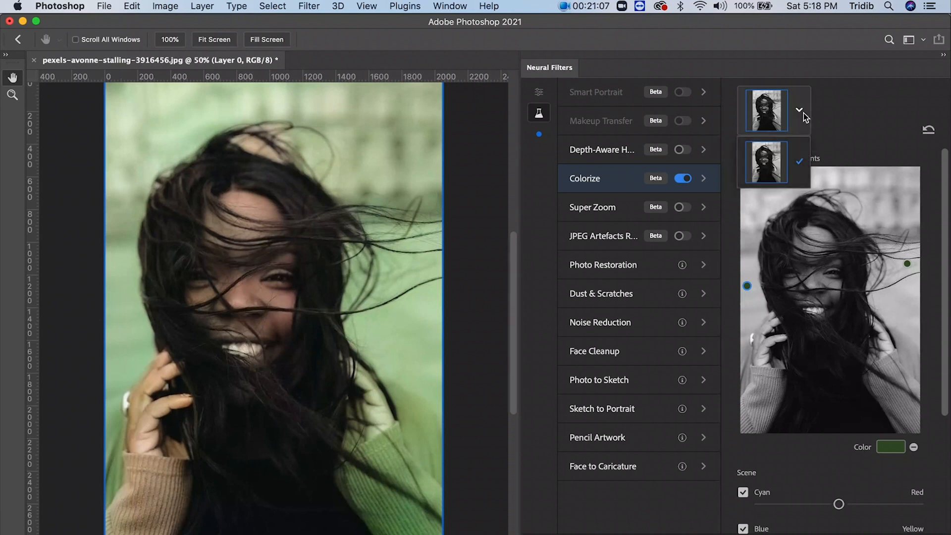
click(800, 109)
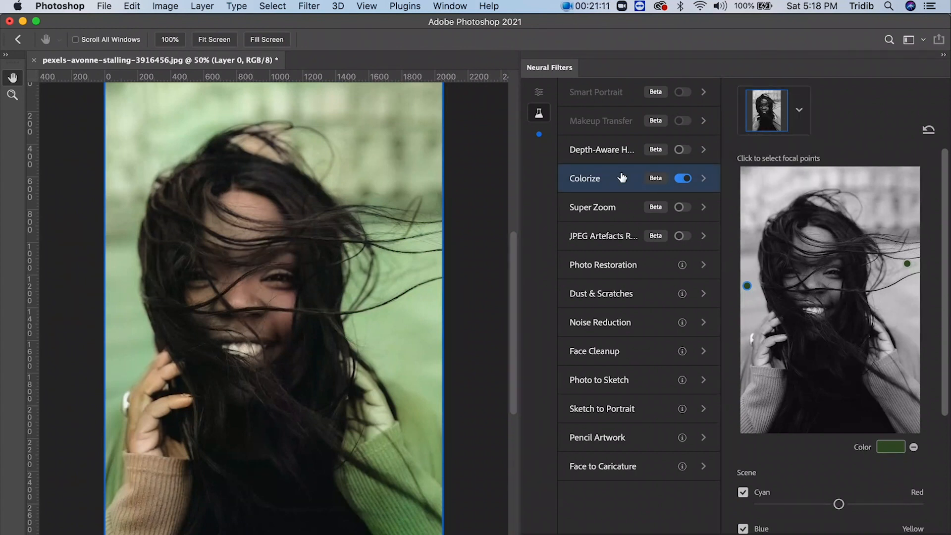
- Shift the Colorize scene balance moderately from Cyan toward Red, favor Focus Color over Scene Color, and apply the filter
drag(837, 504, 784, 507)
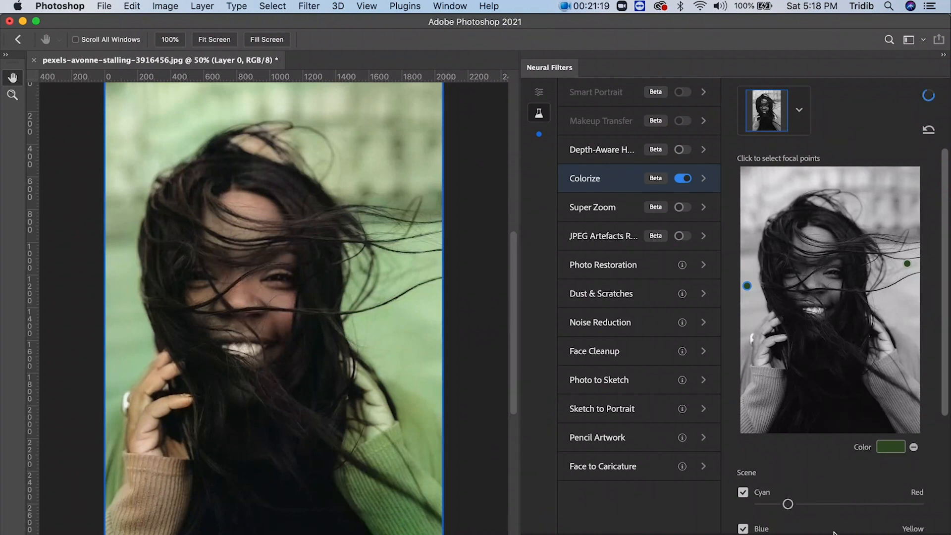
drag(790, 509, 887, 511)
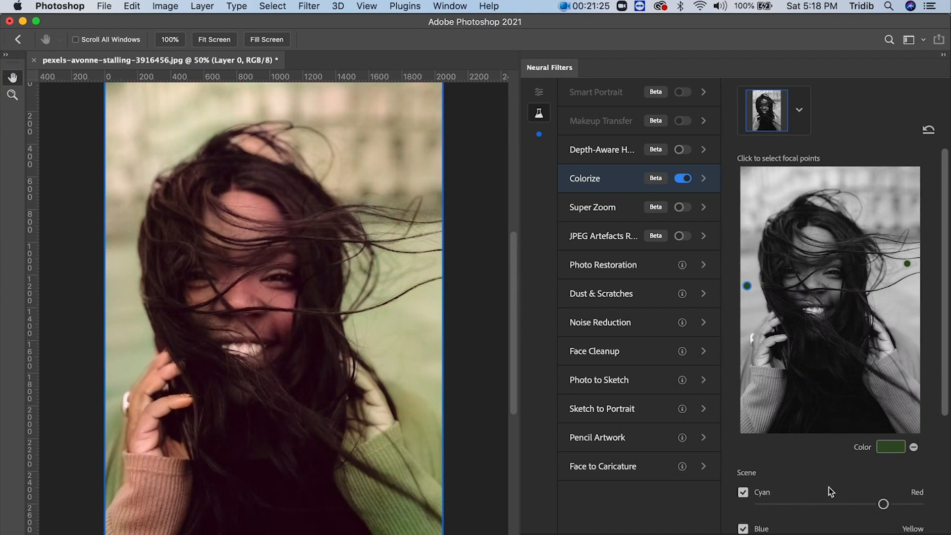
click(863, 503)
scroll(812, 480, down, 5)
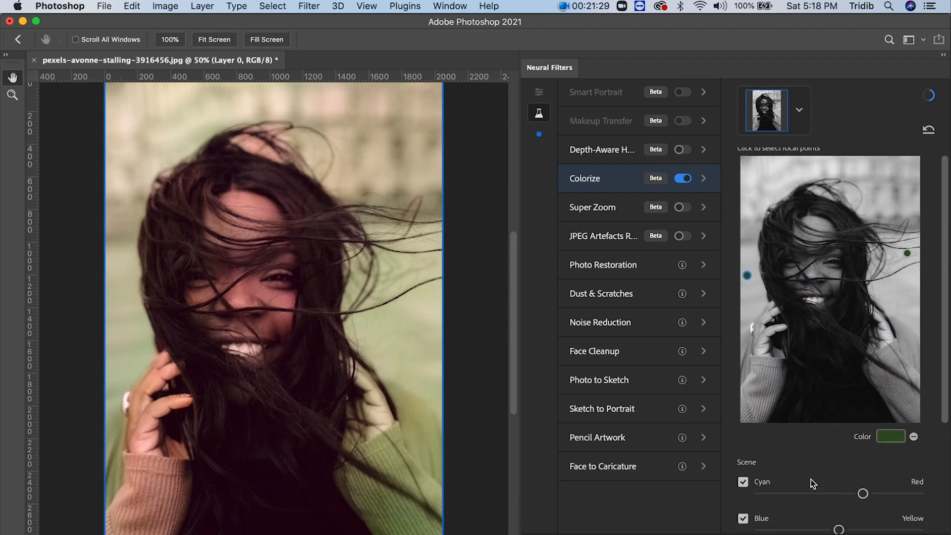
scroll(810, 479, down, 2)
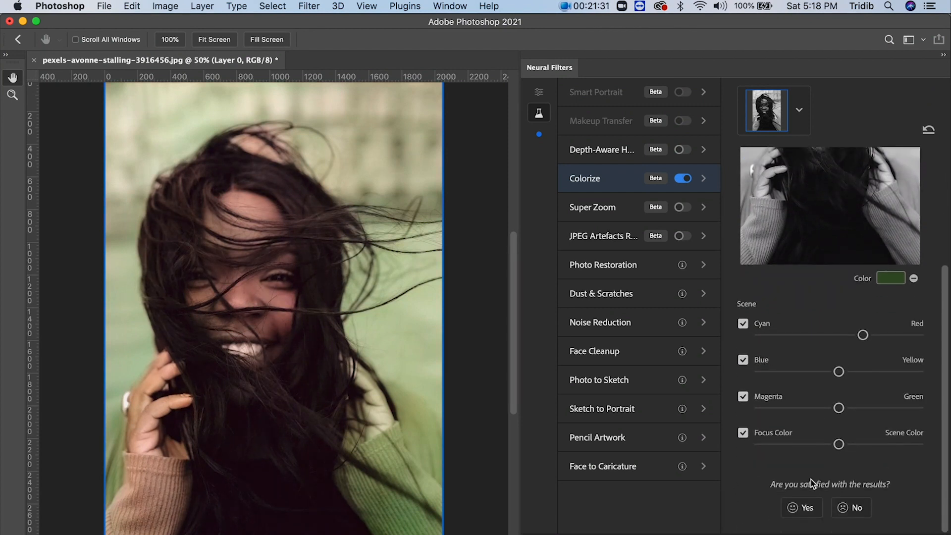
click(805, 443)
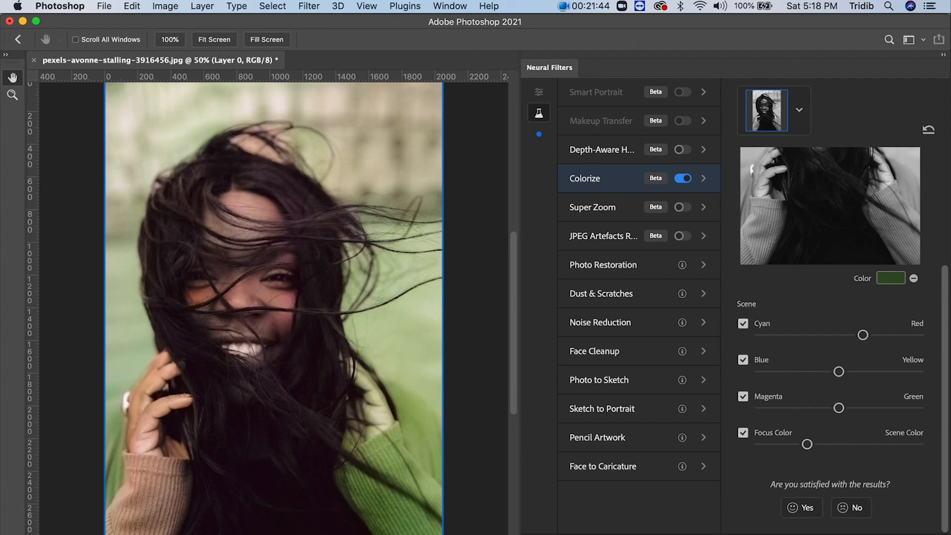
key(Return)
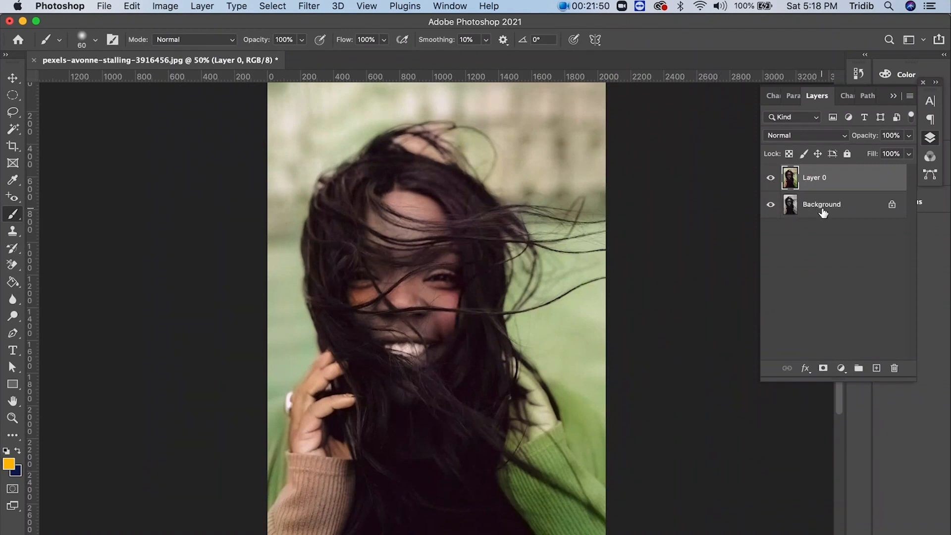
- Compare the colorized Layer 0 with the original by hiding and showing it, and close the portrait without saving
click(771, 178)
click(772, 178)
click(35, 60)
click(426, 215)
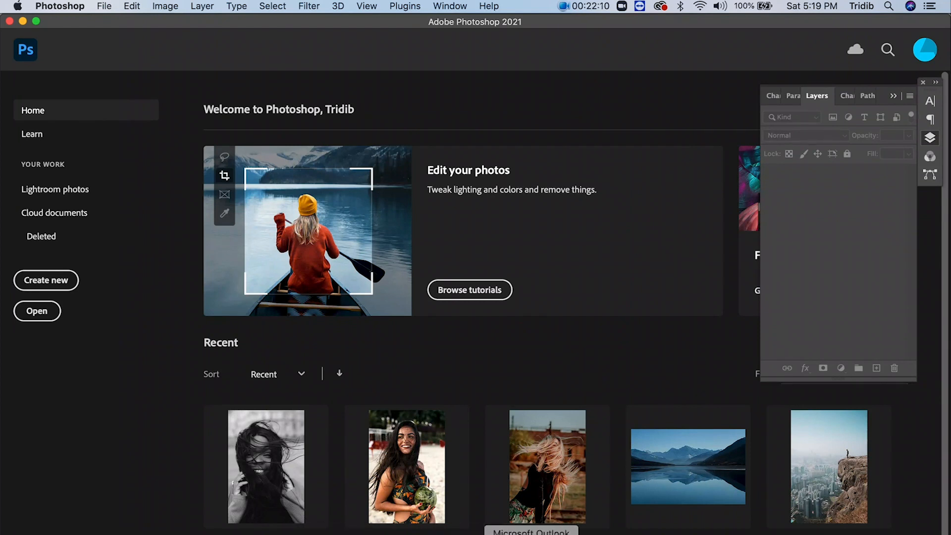
- Switch to Chrome and open pexels.com in a new tab
click(531, 534)
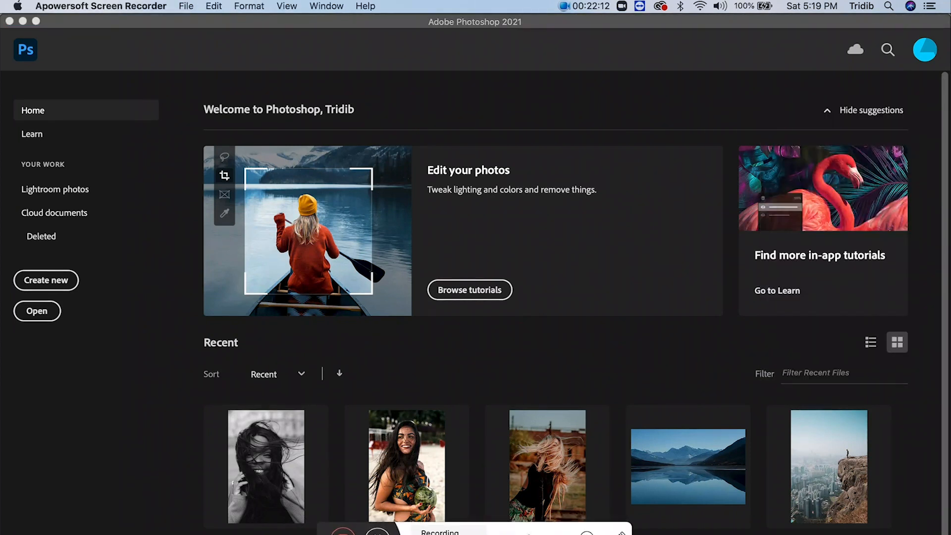
click(533, 534)
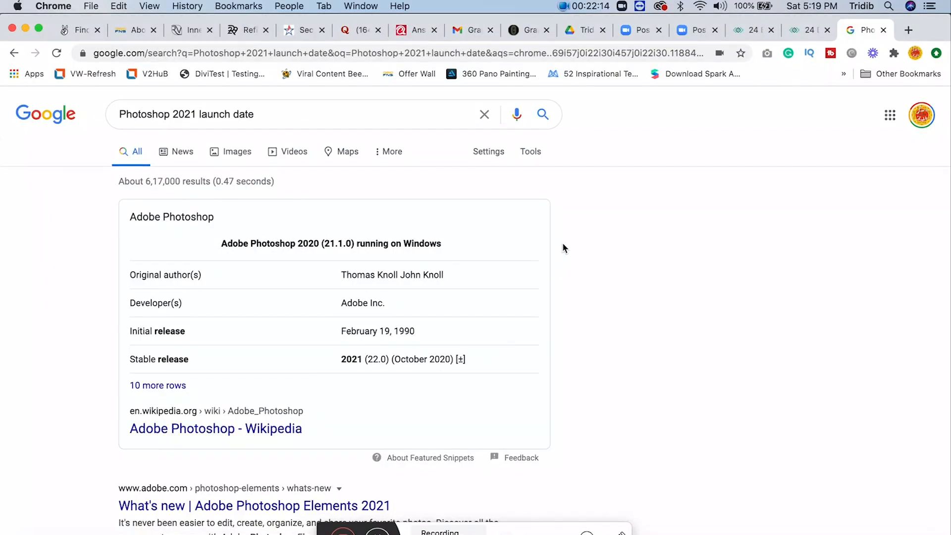
click(908, 30)
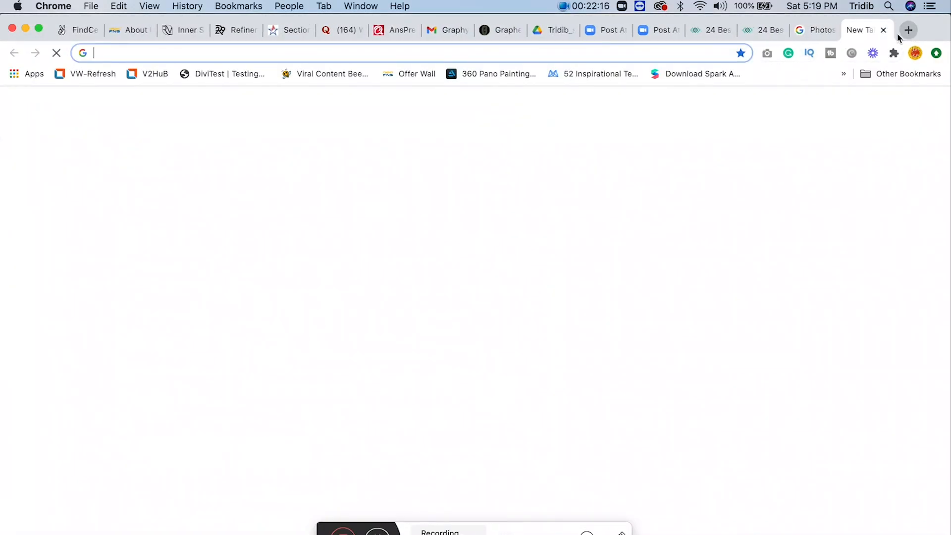
click(694, 60)
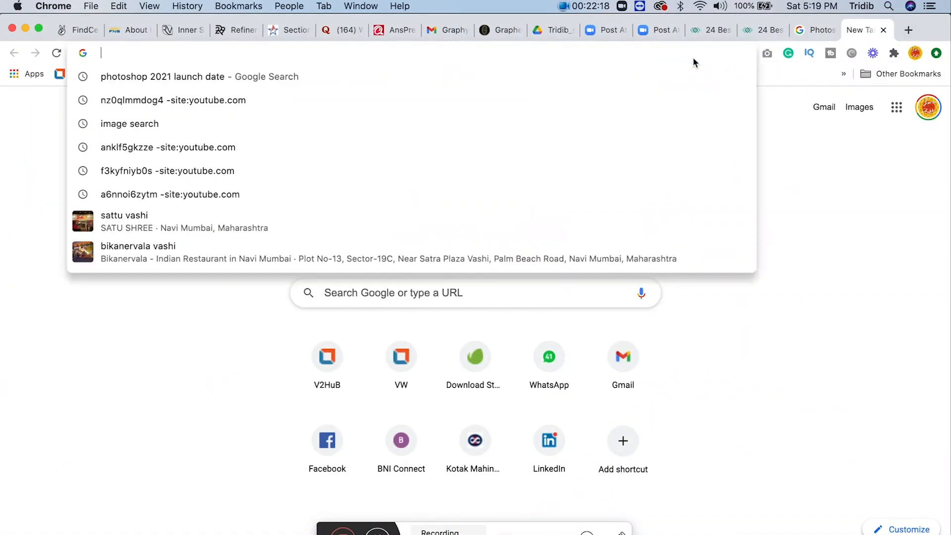
text(fac)
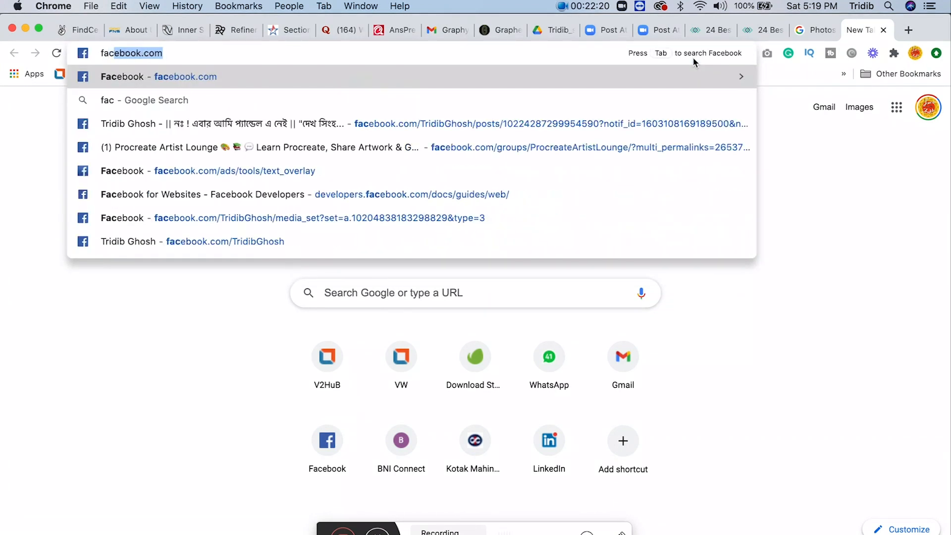
key(BackSpace)
key(BackSpace)
key(BackSpace)
key(BackSpace)
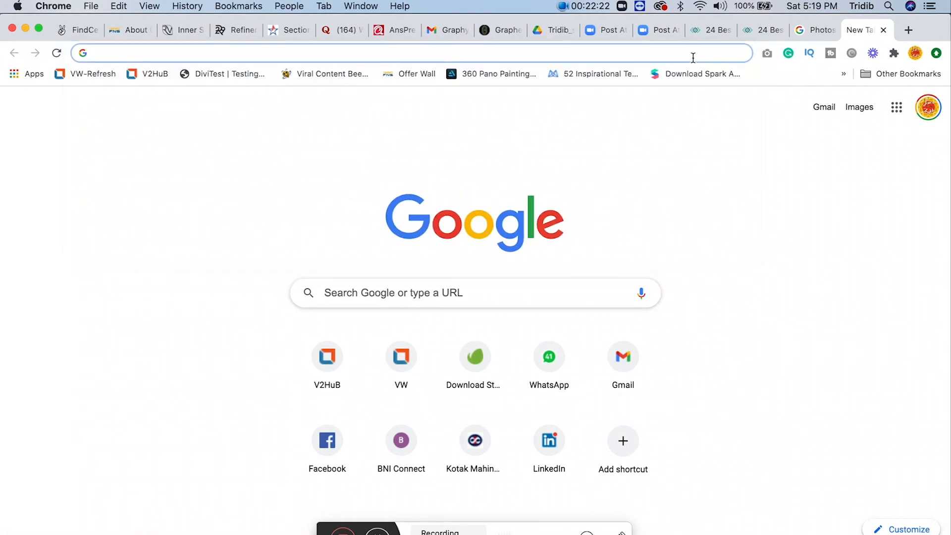
text(pexels.com)
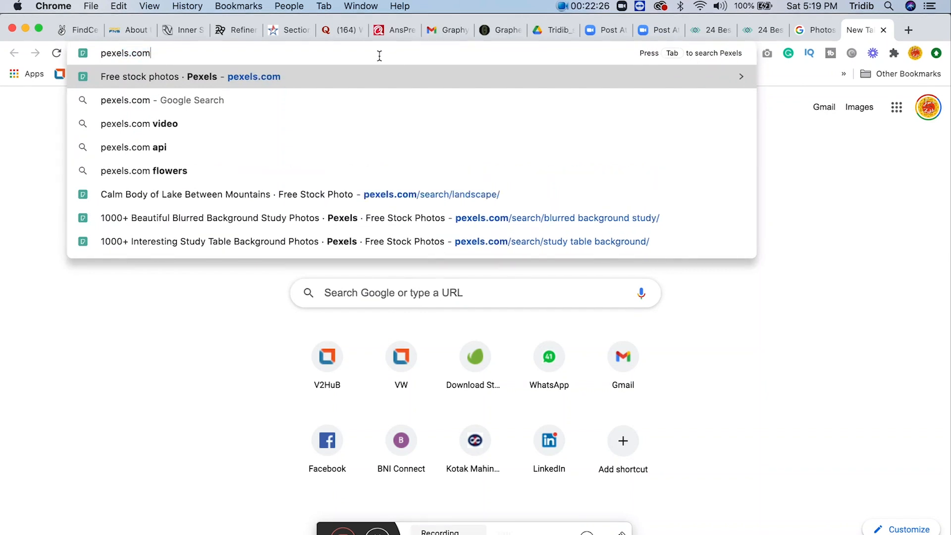
key(Return)
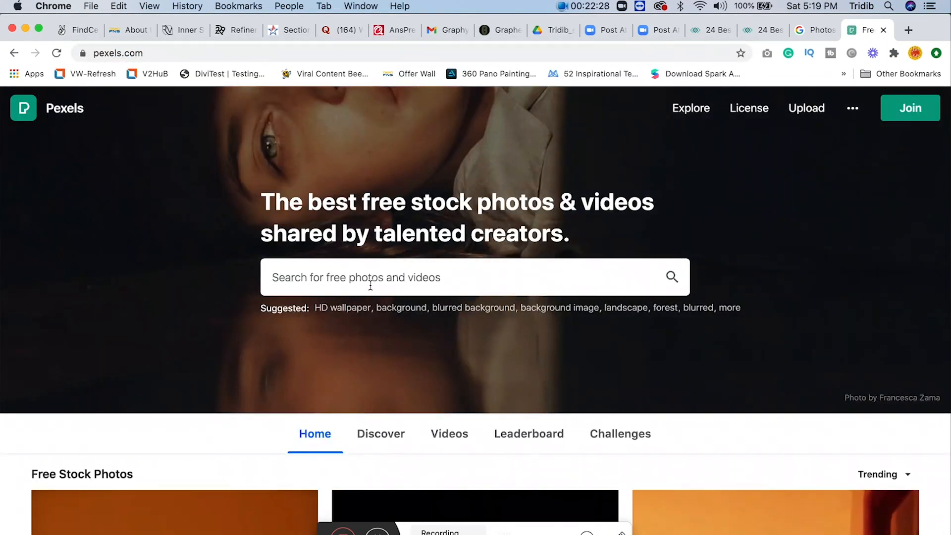
- Search Pexels for "face", browse the photos, and open the portrait of the curly-haired woman with red lipstick
text(face)
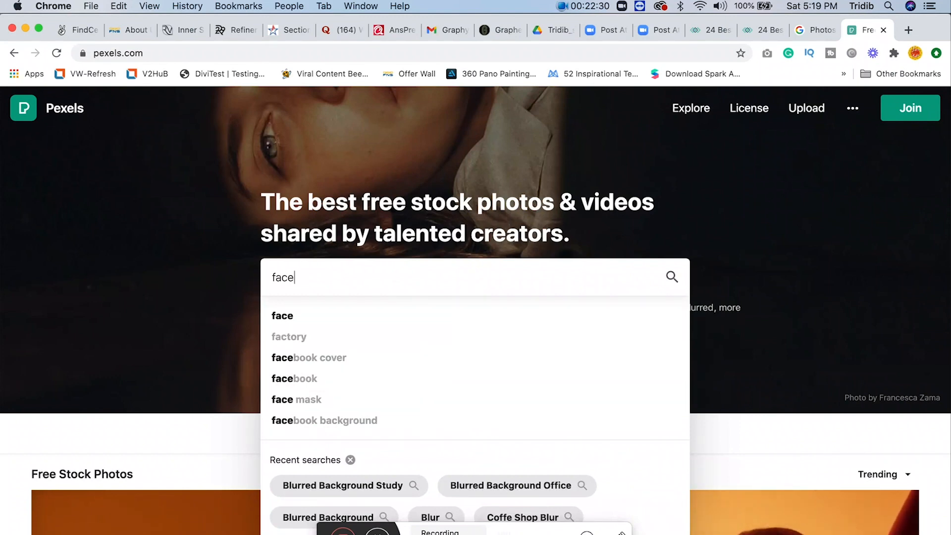
key(Return)
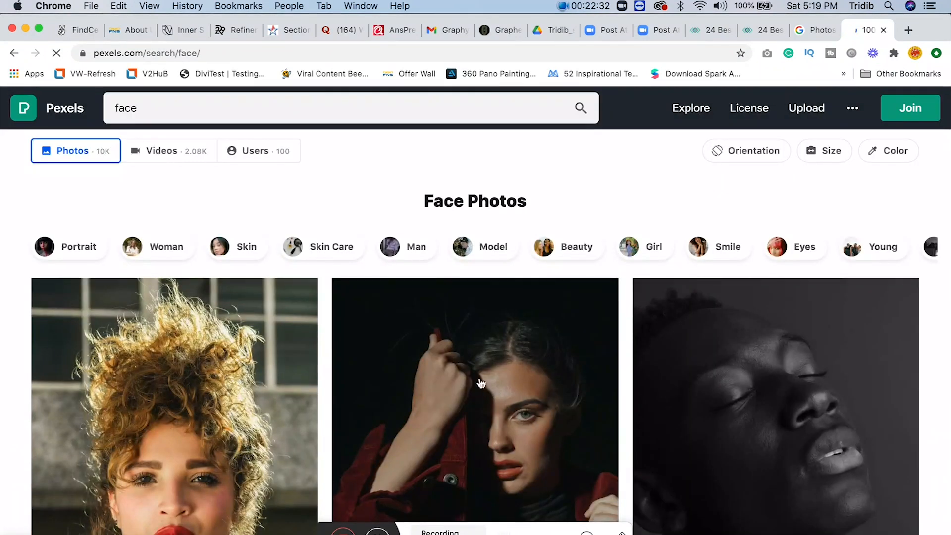
scroll(480, 384, down, 3)
scroll(480, 383, down, 2)
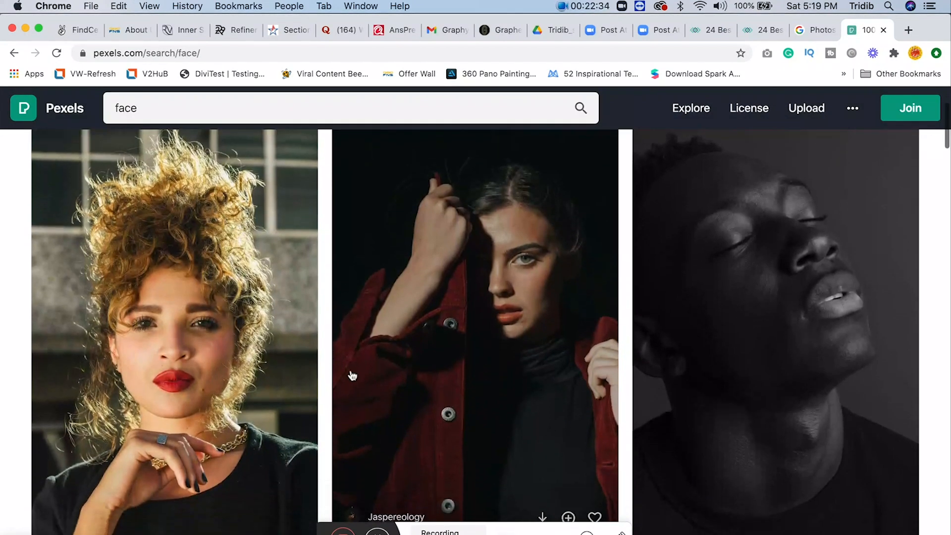
scroll(186, 366, down, 6)
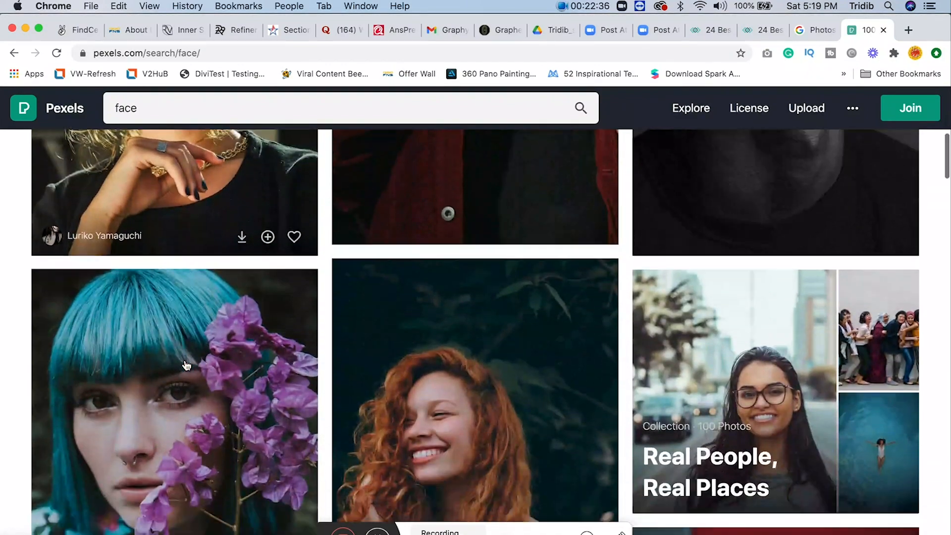
scroll(187, 359, down, 3)
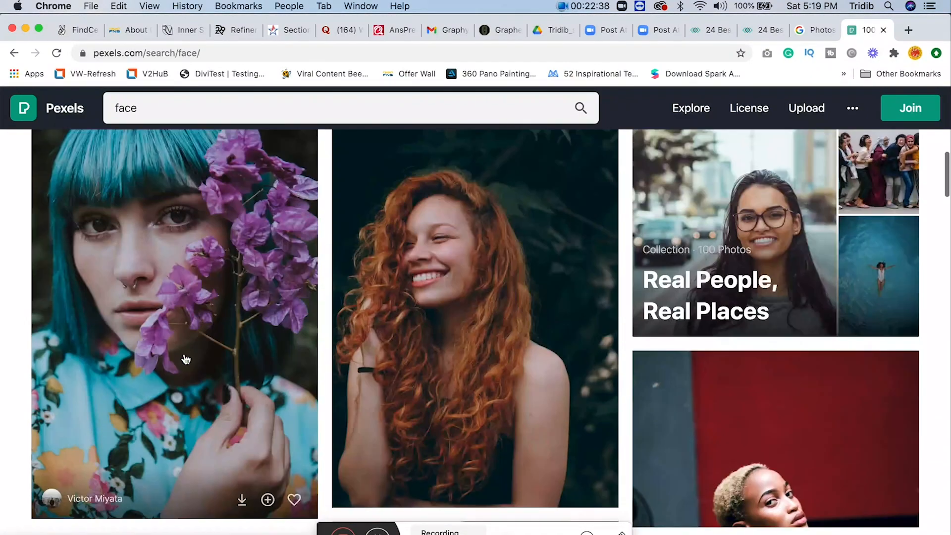
scroll(186, 358, down, 4)
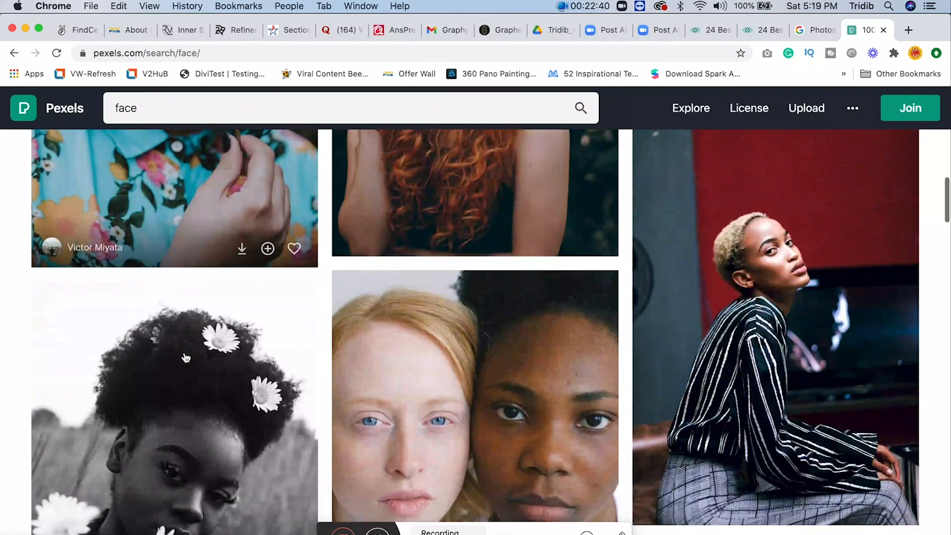
scroll(186, 358, up, 13)
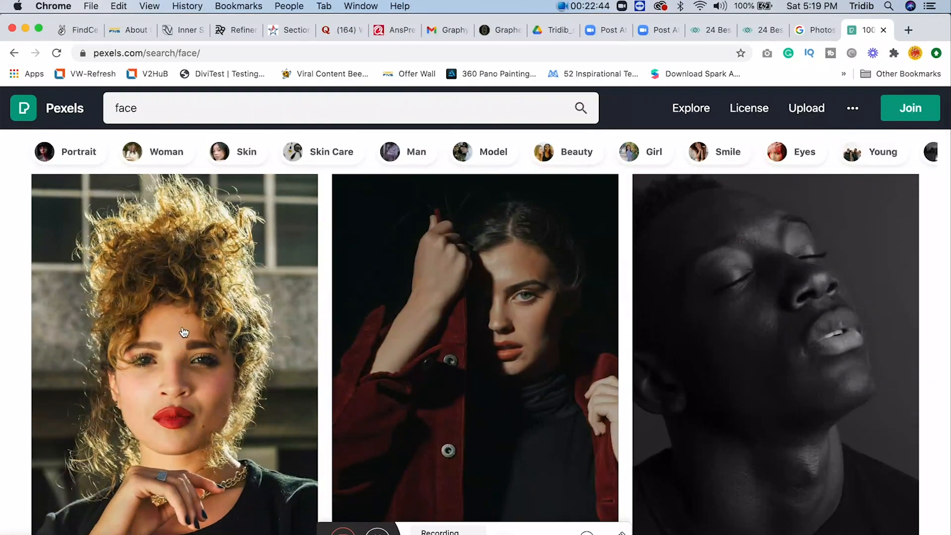
click(181, 333)
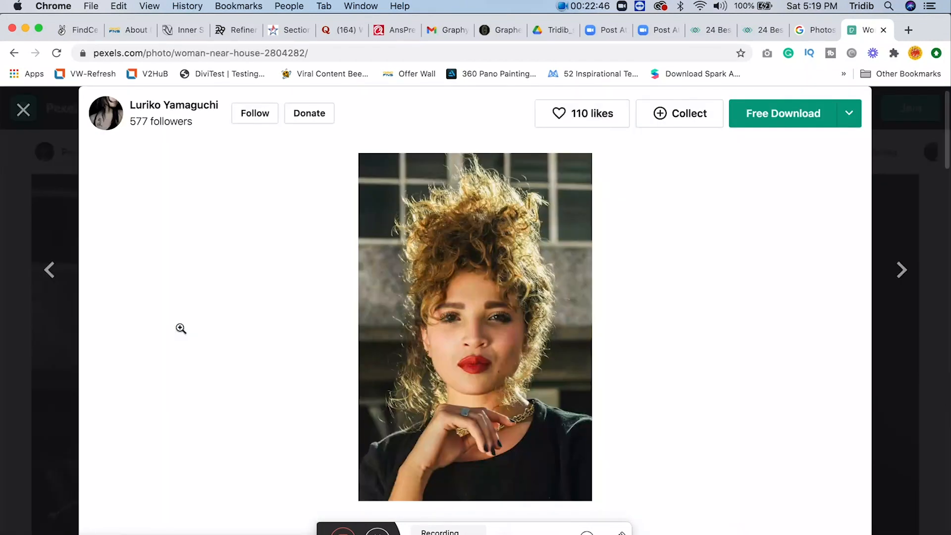
- Download the curly-haired woman's portrait as a JPEG image into the sample_images folder
click(745, 115)
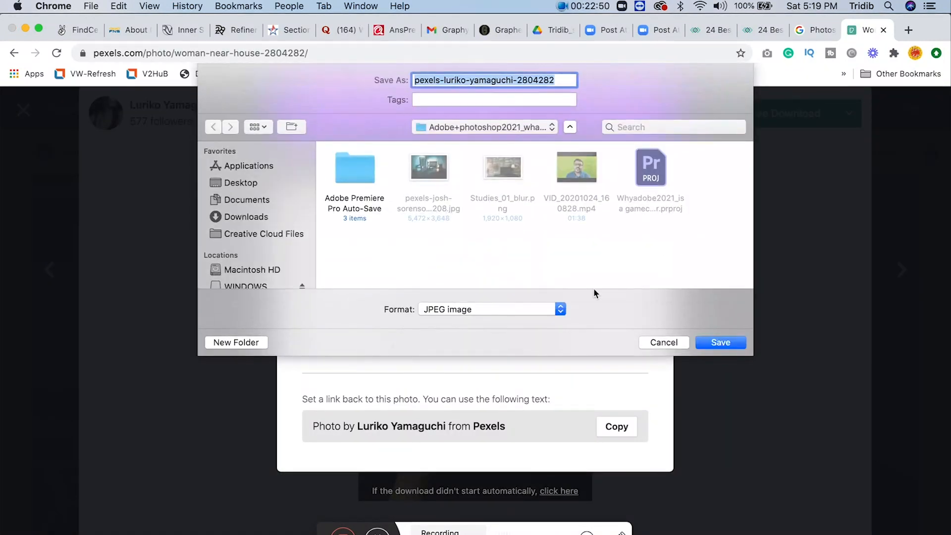
click(500, 128)
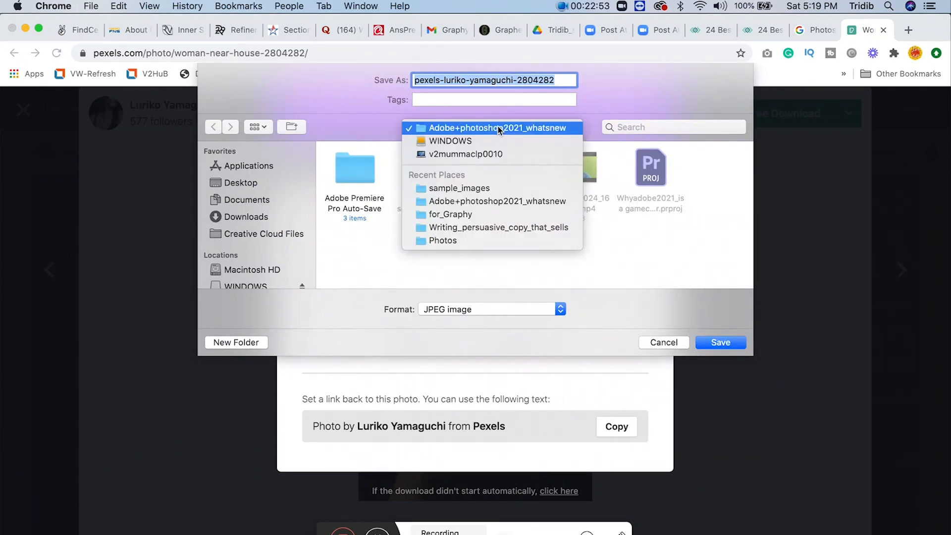
click(468, 188)
click(715, 341)
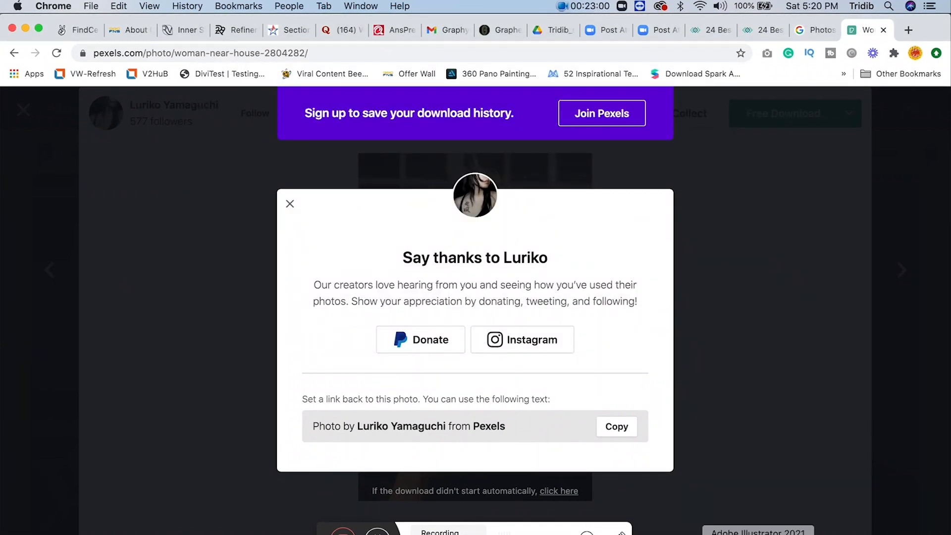
- Switch to Photoshop and open the downloaded portrait of the curly-haired woman from the sample_images folder
click(674, 534)
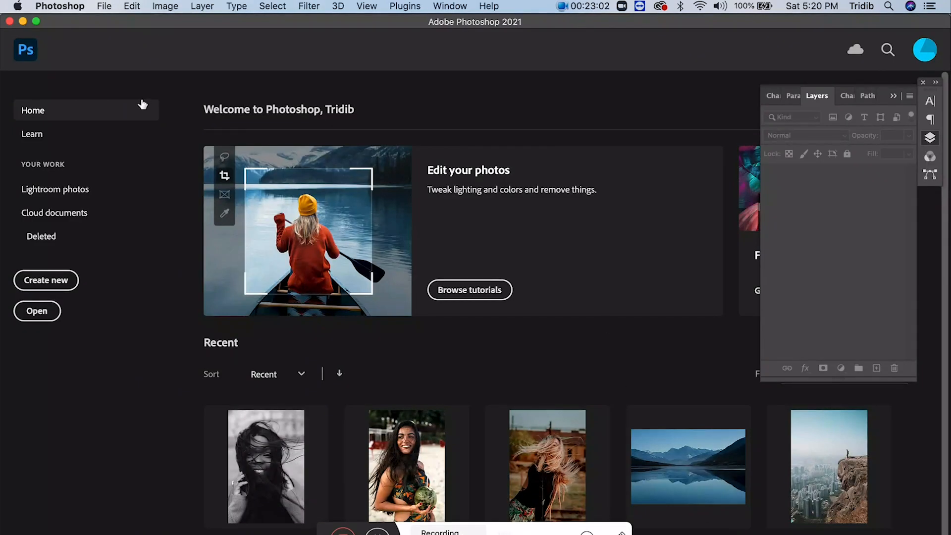
click(102, 6)
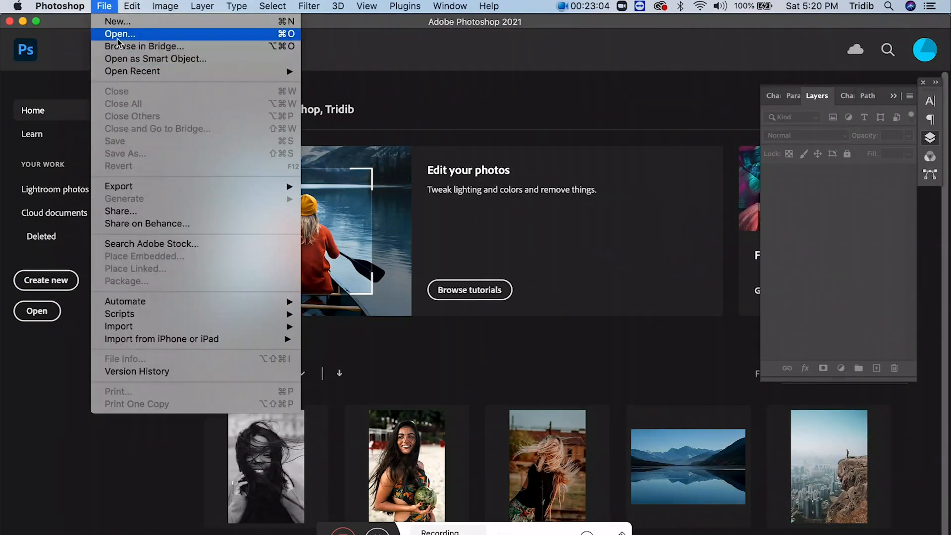
click(118, 37)
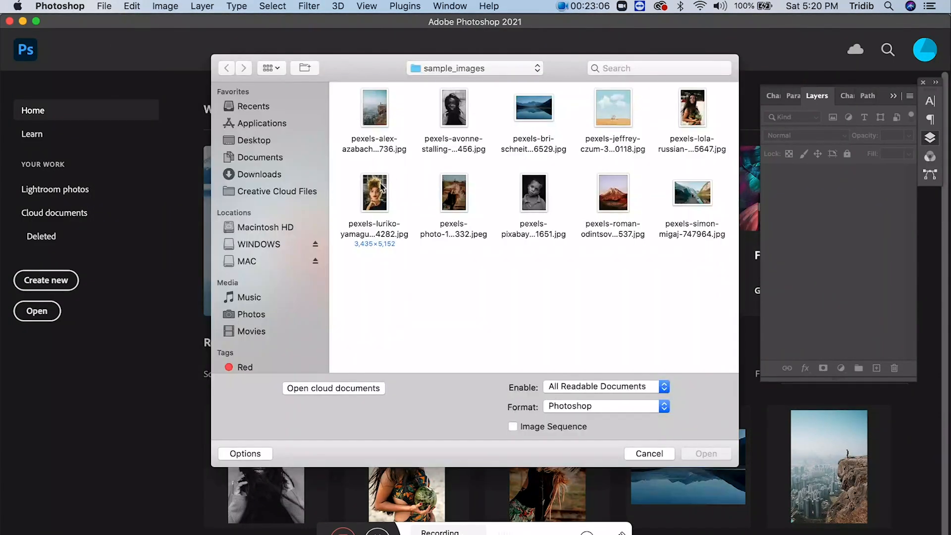
click(379, 190)
click(697, 455)
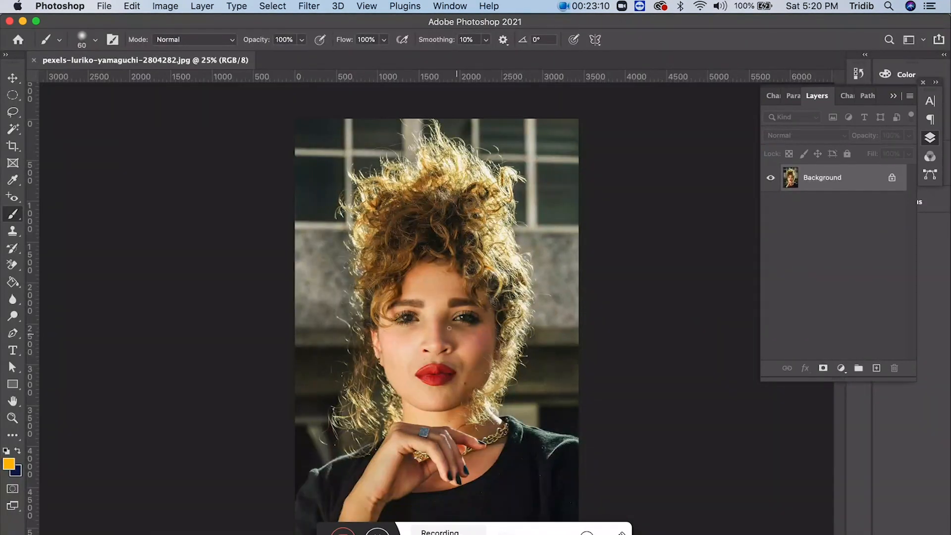
- Open Neural Filters for the portrait and enable Skin Smoothing on the detected face
click(13, 418)
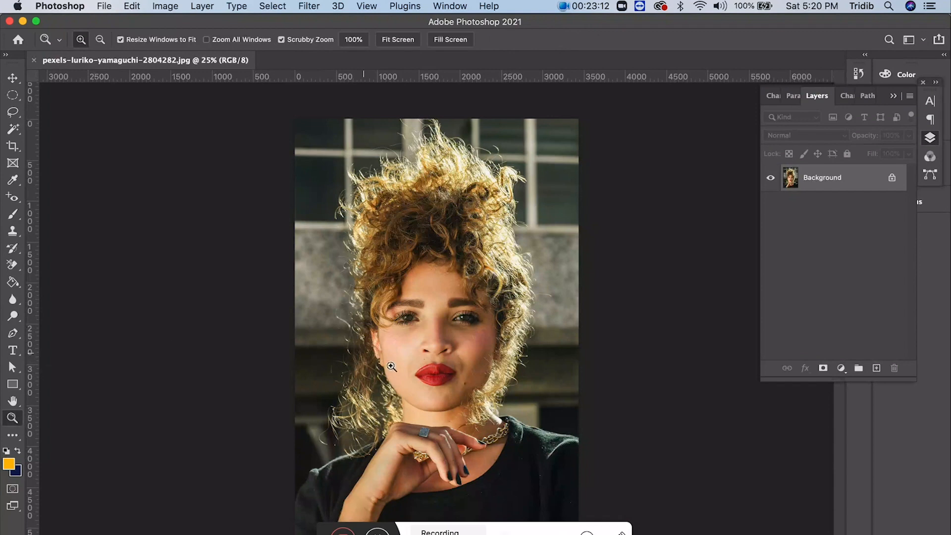
click(445, 352)
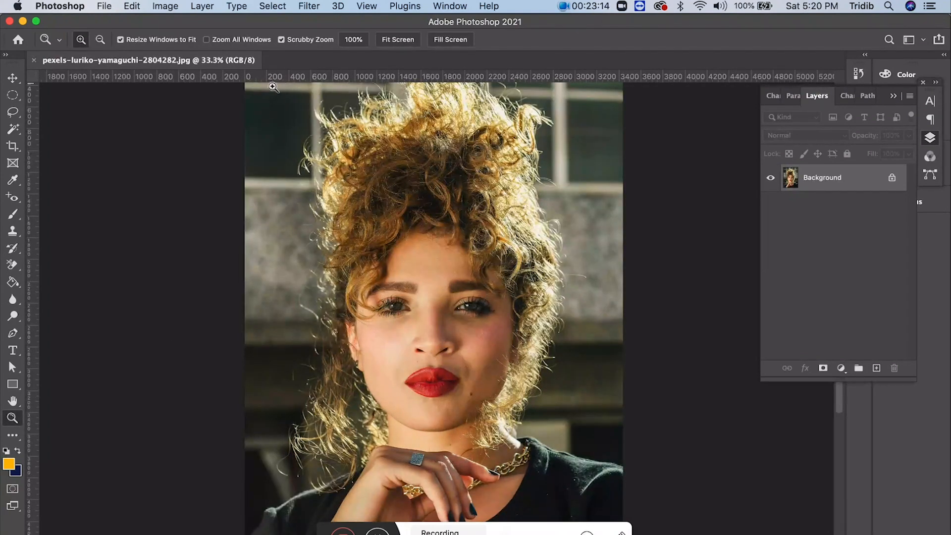
click(317, 6)
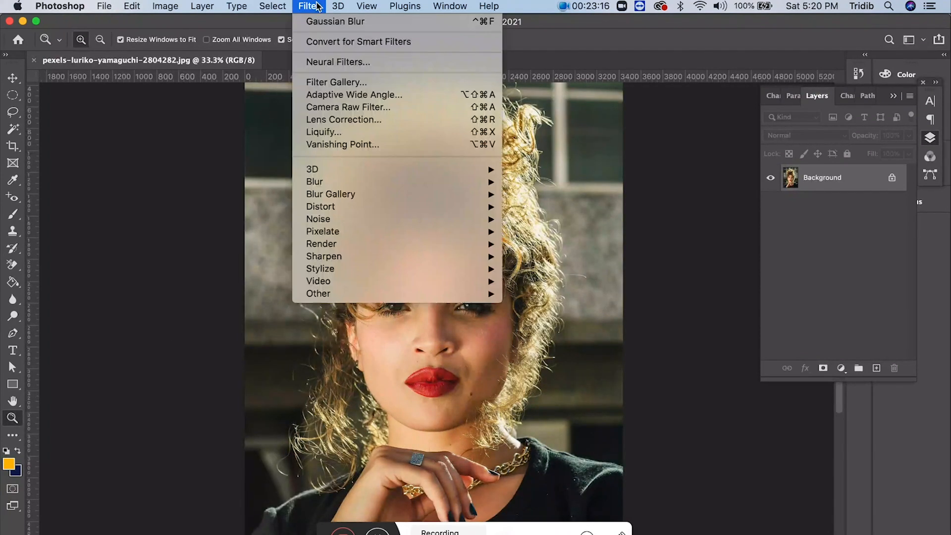
click(326, 63)
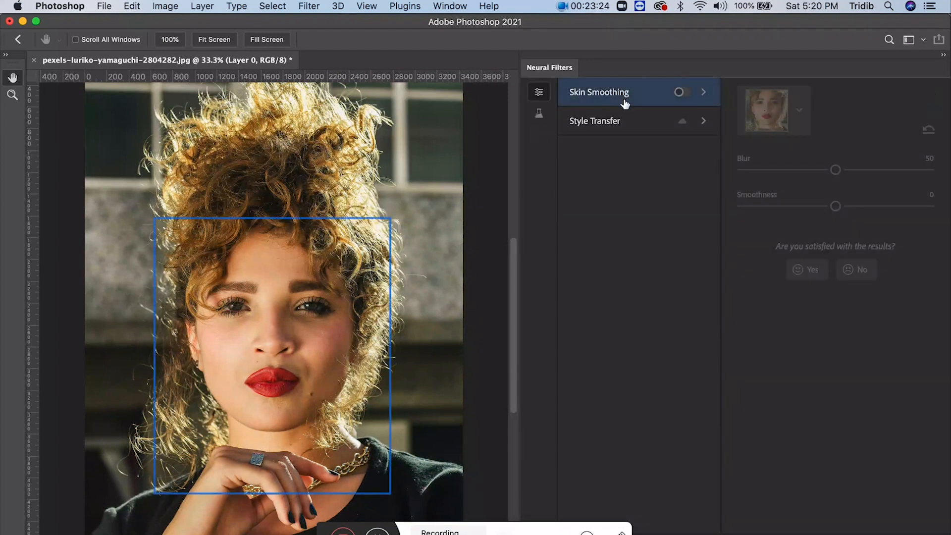
mouse_move(648, 101)
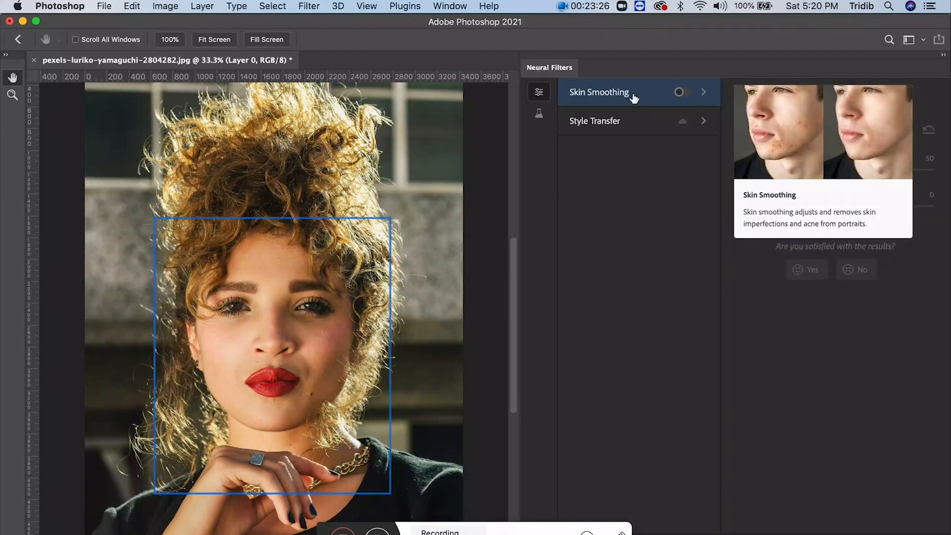
click(683, 93)
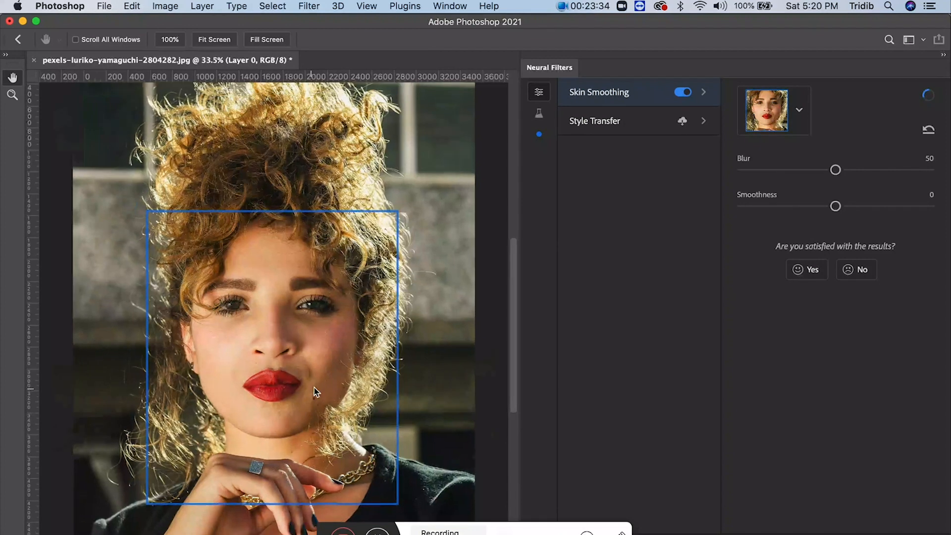
scroll(317, 389, up, 3)
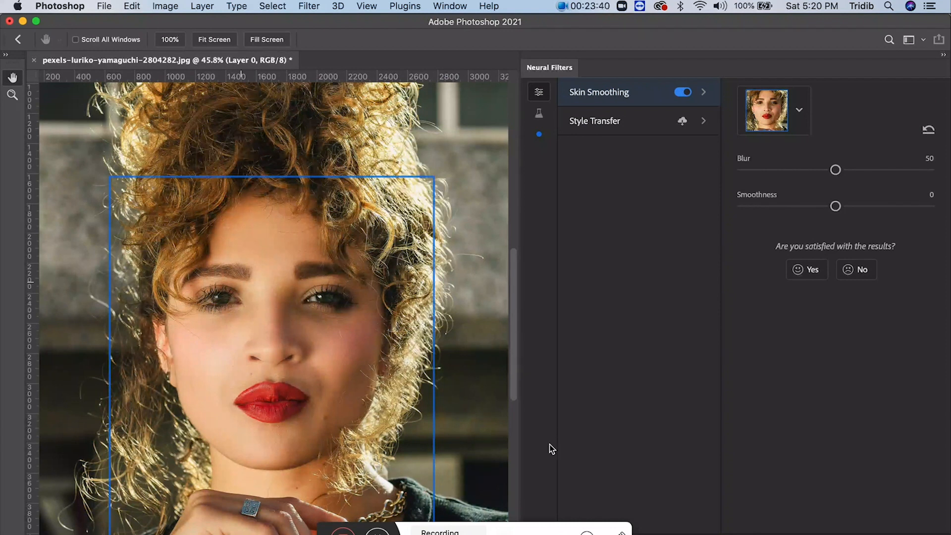
click(529, 527)
drag(529, 525, 595, 534)
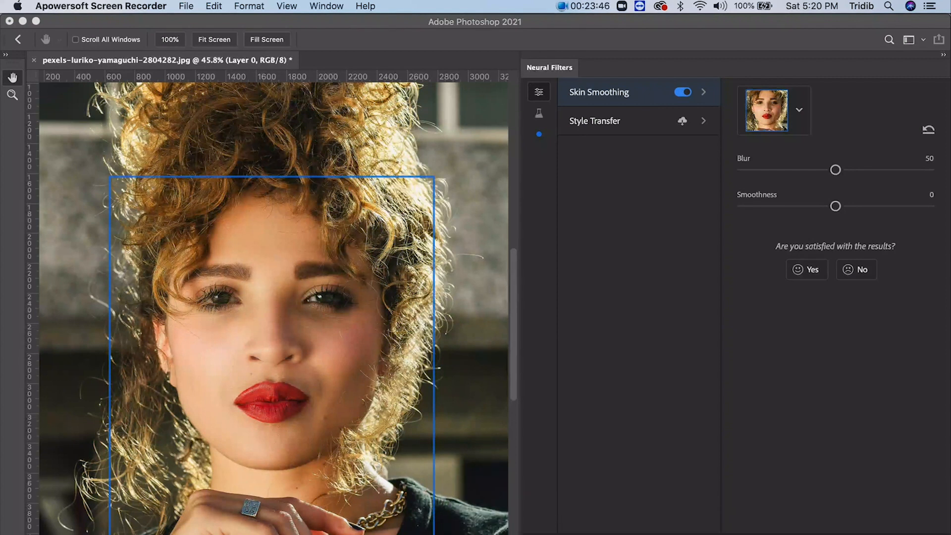
click(603, 533)
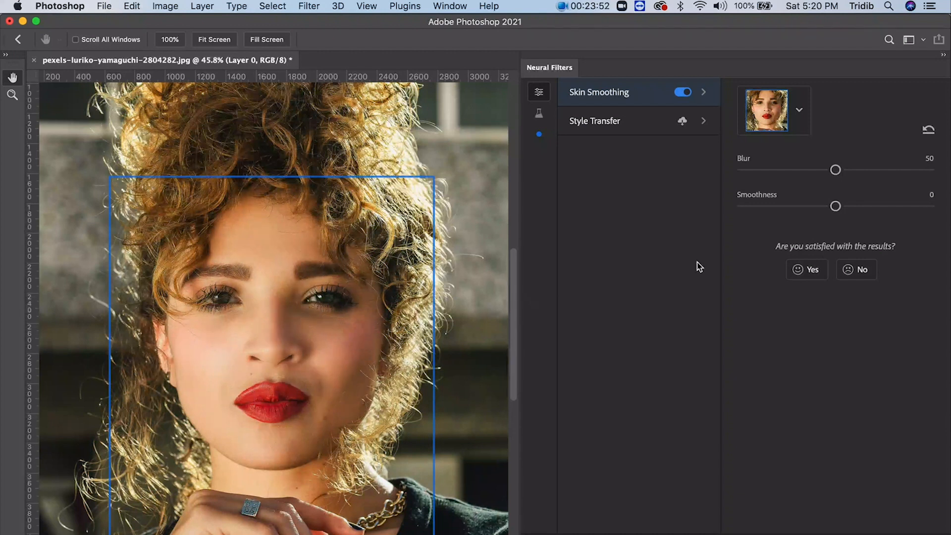
- Set the Skin Smoothing blur to 71 and smoothness to 7
drag(836, 170, 875, 170)
drag(835, 206, 849, 207)
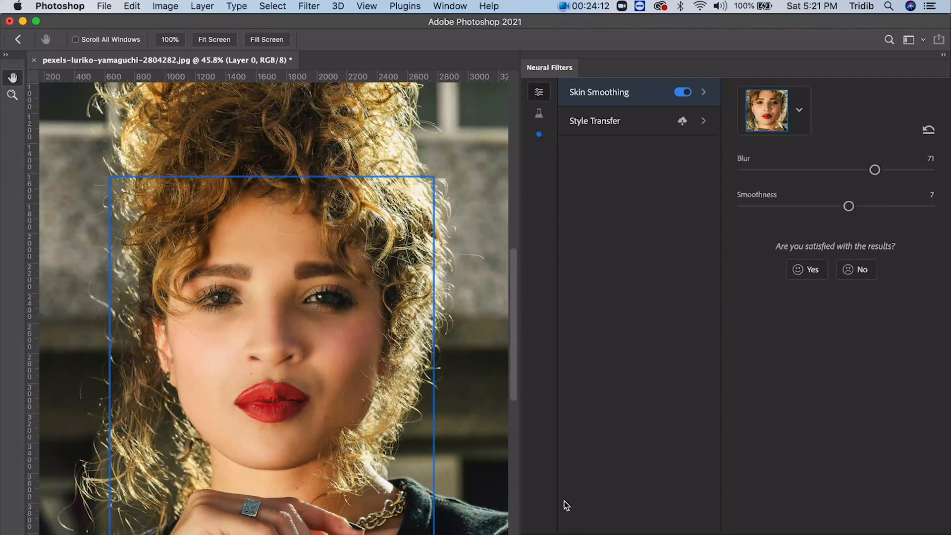
click(544, 534)
- Enable the beta Super Zoom filter, zoom the image to 2x, and pan it toward the hair on the right side of the face
click(540, 115)
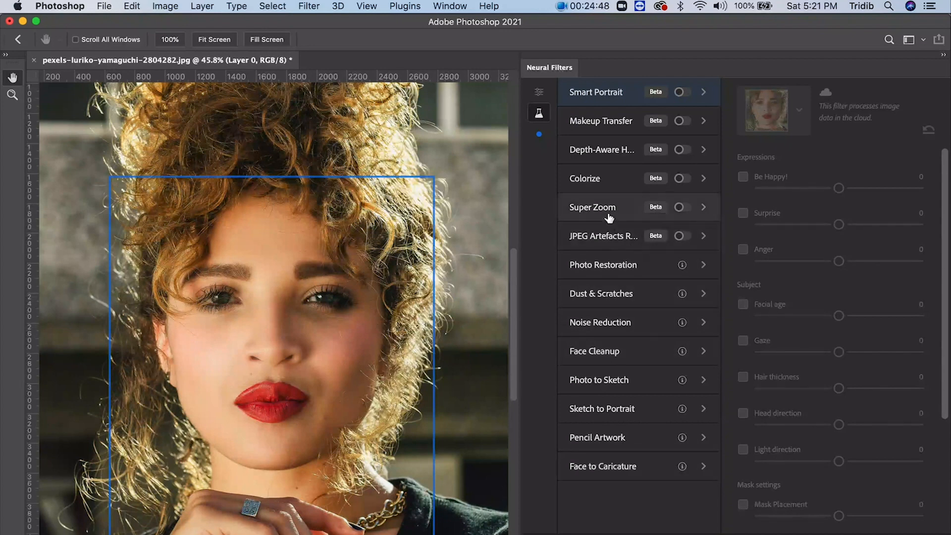
click(690, 212)
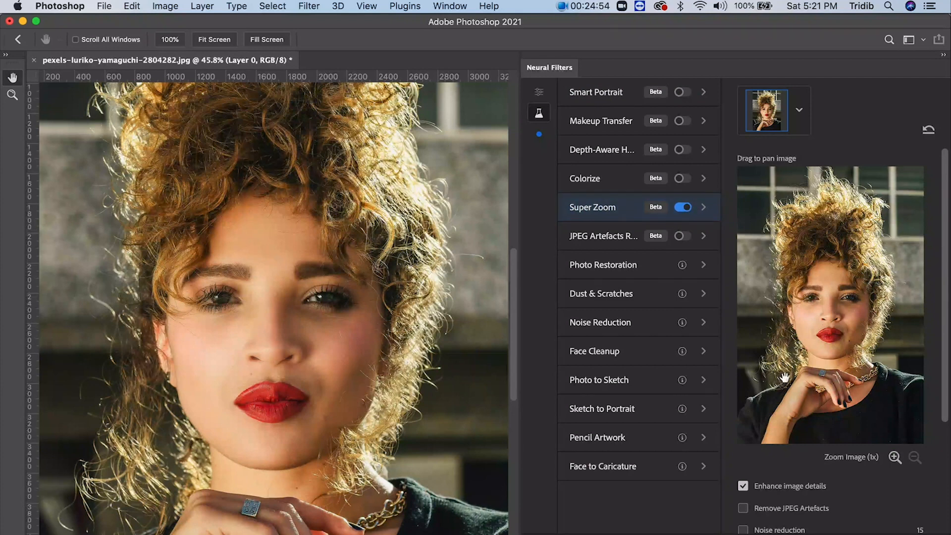
click(895, 458)
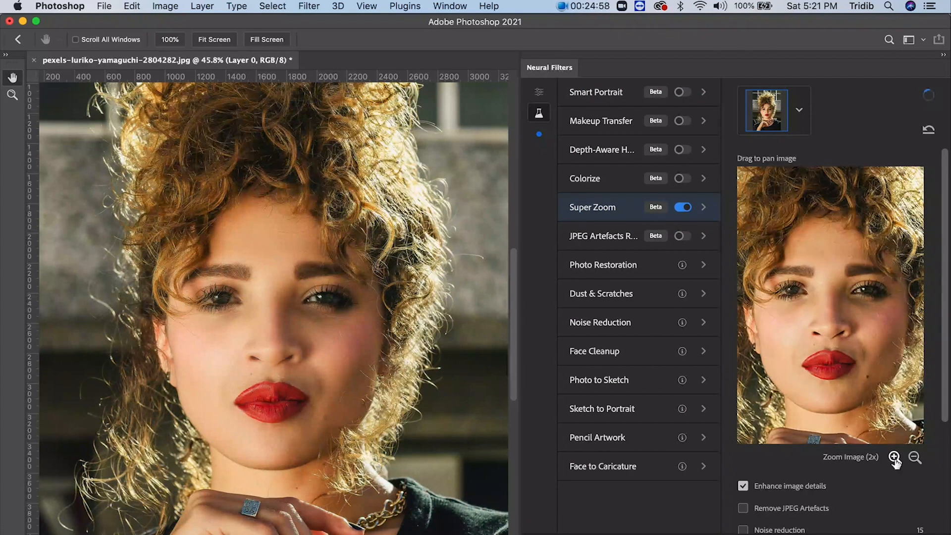
scroll(840, 362, down, 2)
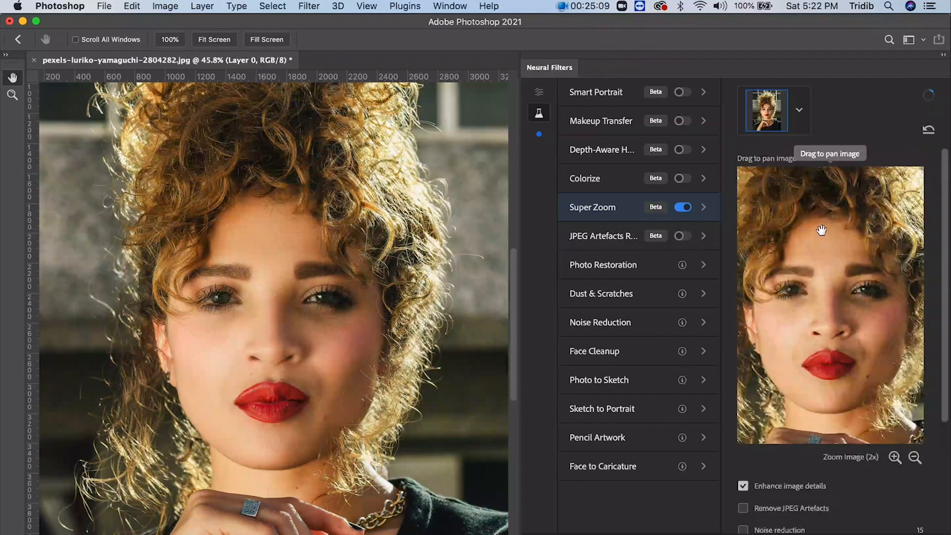
drag(821, 230, 751, 221)
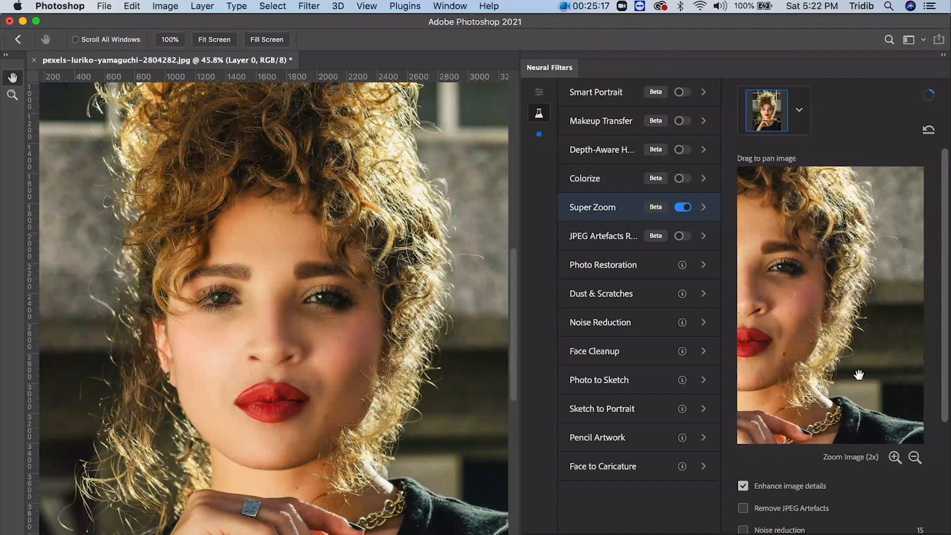
- Enable Super Zoom noise reduction at 18, Remove JPEG Artefacts and Enhance face details, and shift the zoomed framing slightly
scroll(800, 458, down, 5)
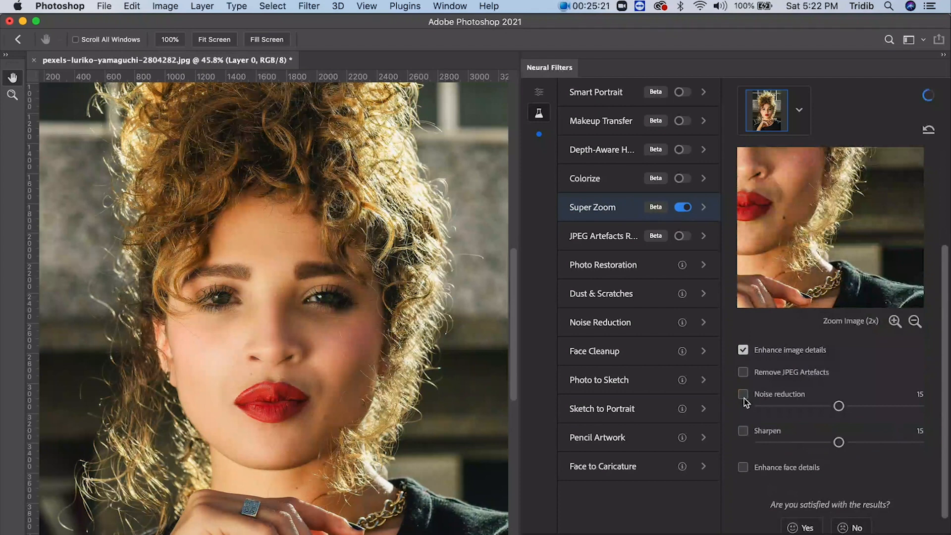
click(743, 395)
drag(839, 408, 855, 408)
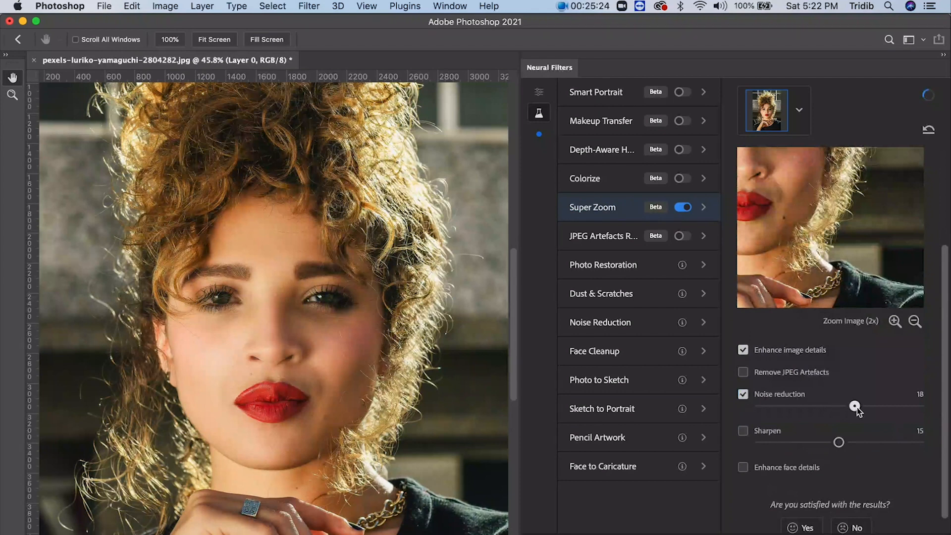
click(744, 375)
click(744, 469)
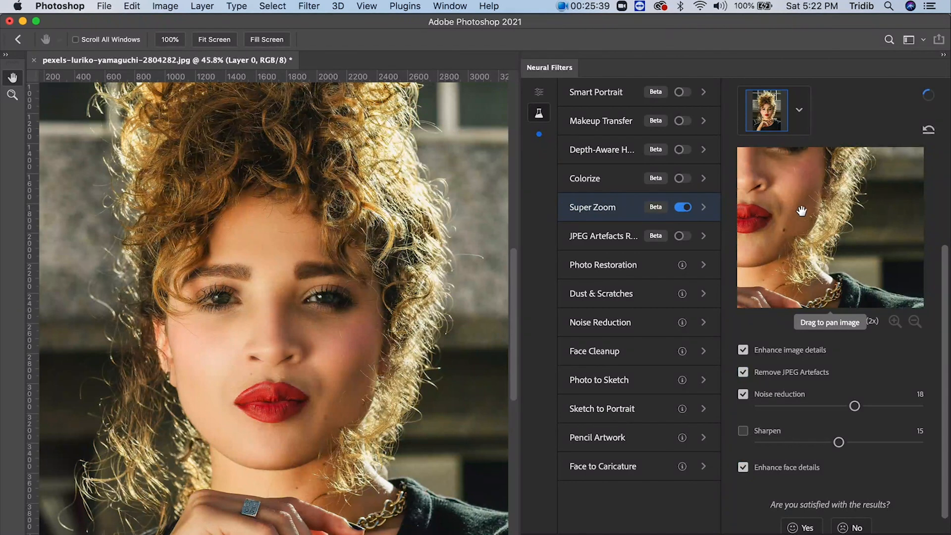
drag(802, 211, 796, 210)
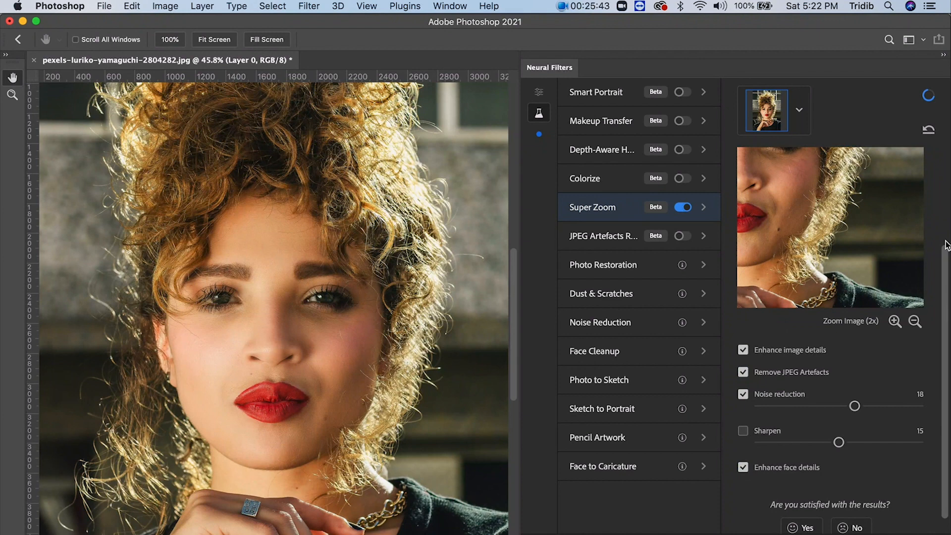
- Review the Super Zoom settings and preview, and check the output options for the filter result
click(945, 213)
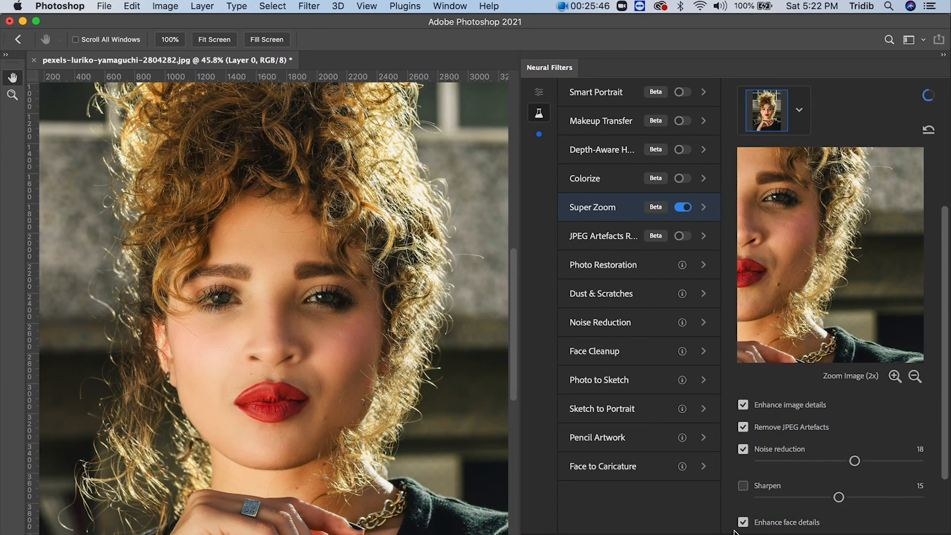
scroll(740, 532, down, 3)
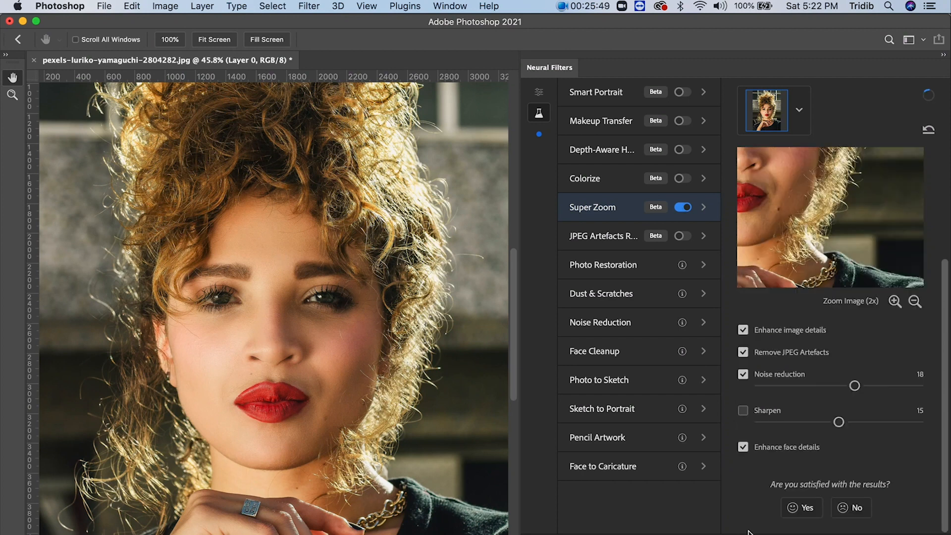
click(746, 534)
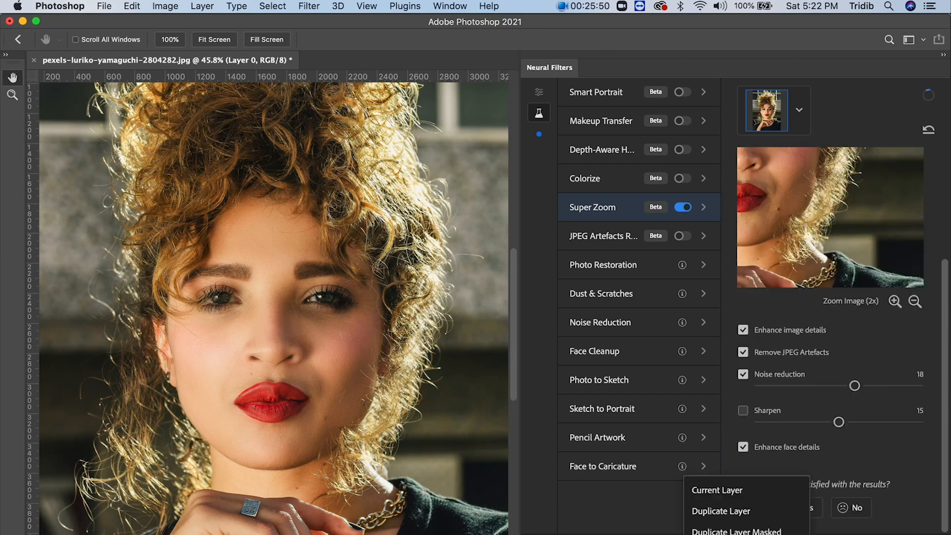
click(747, 534)
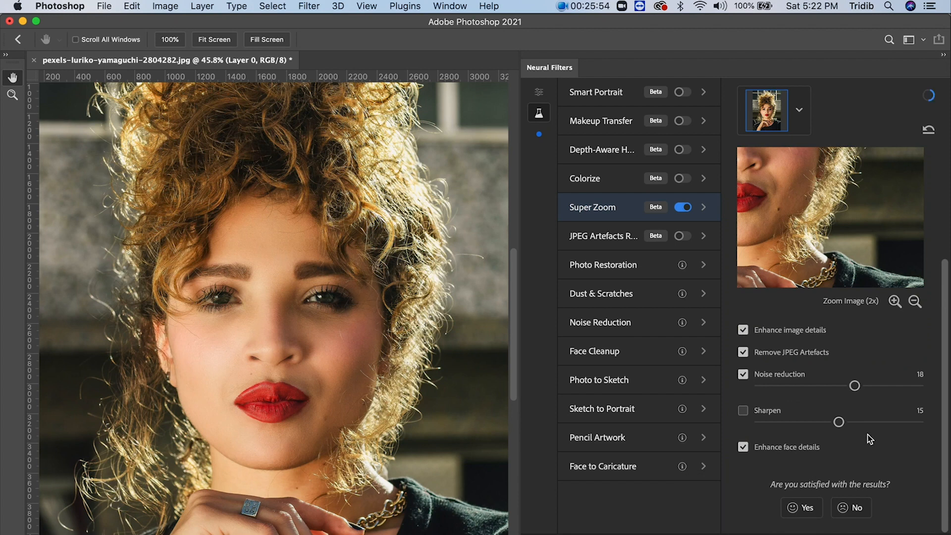
scroll(887, 248, up, 5)
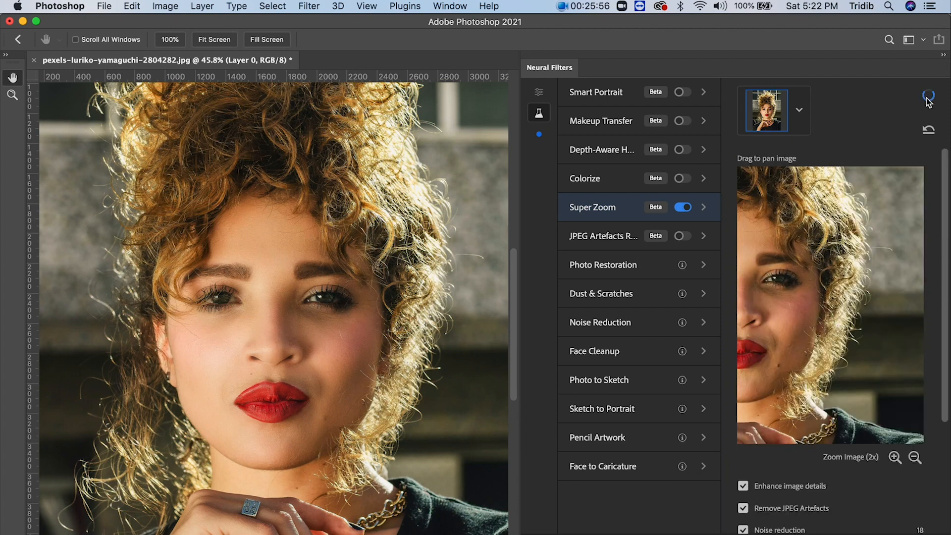
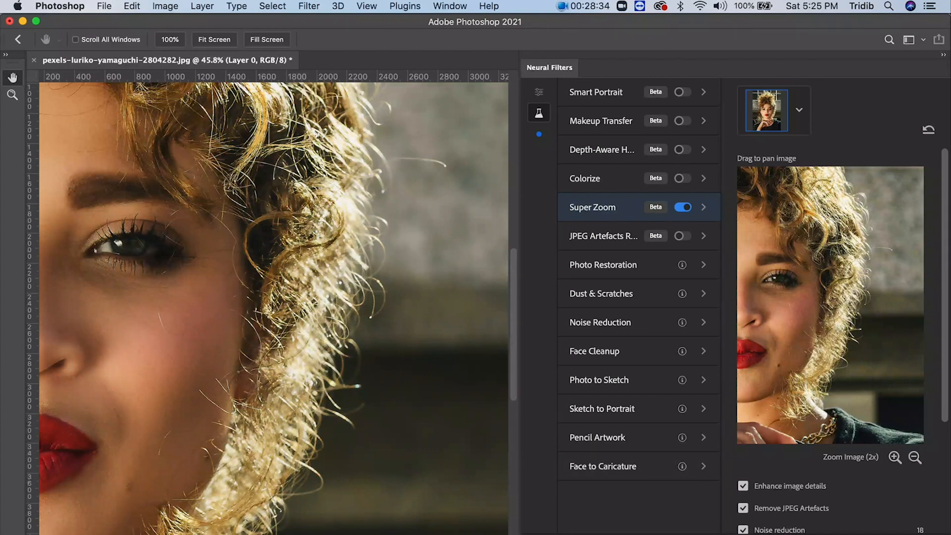
- Discard the Super Zoom result, reopen Neural Filters on the portrait, and enable the beta Smart Portrait filter
key(Escape)
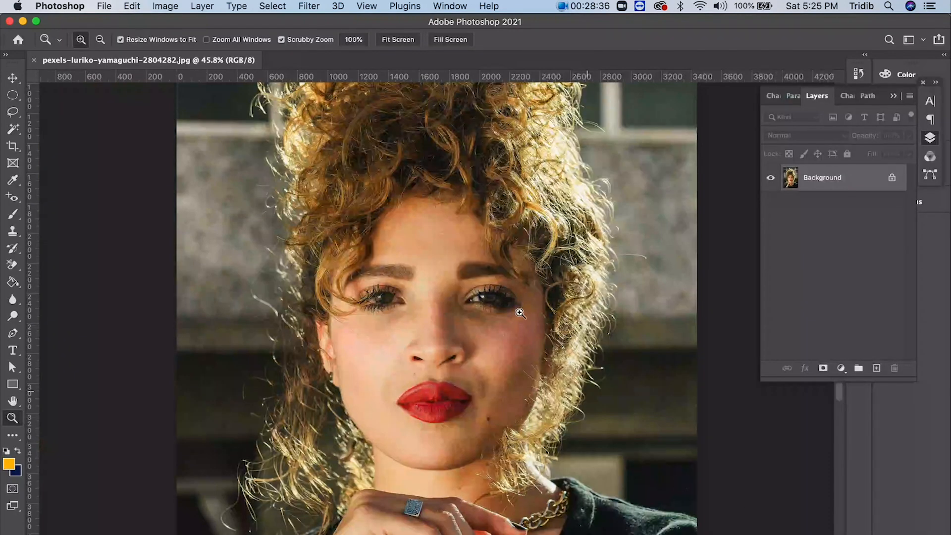
click(311, 6)
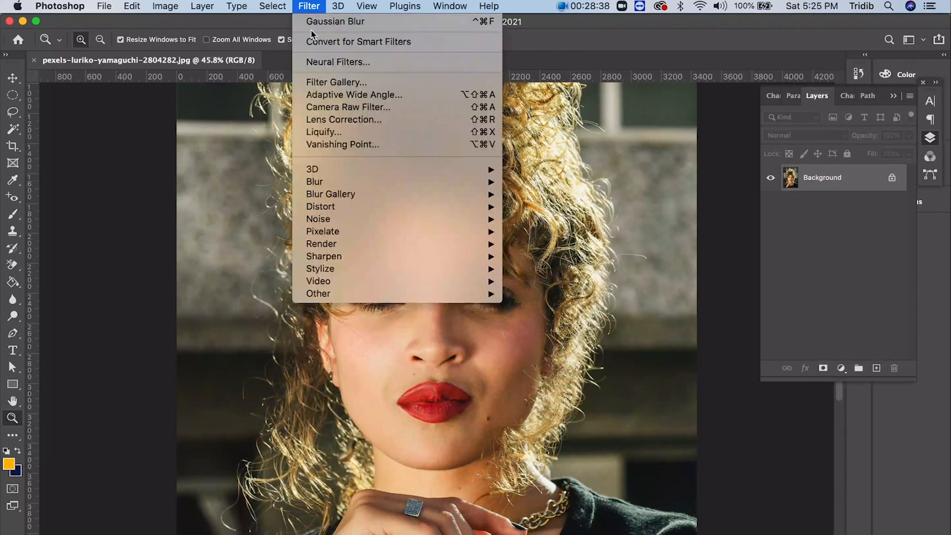
click(310, 62)
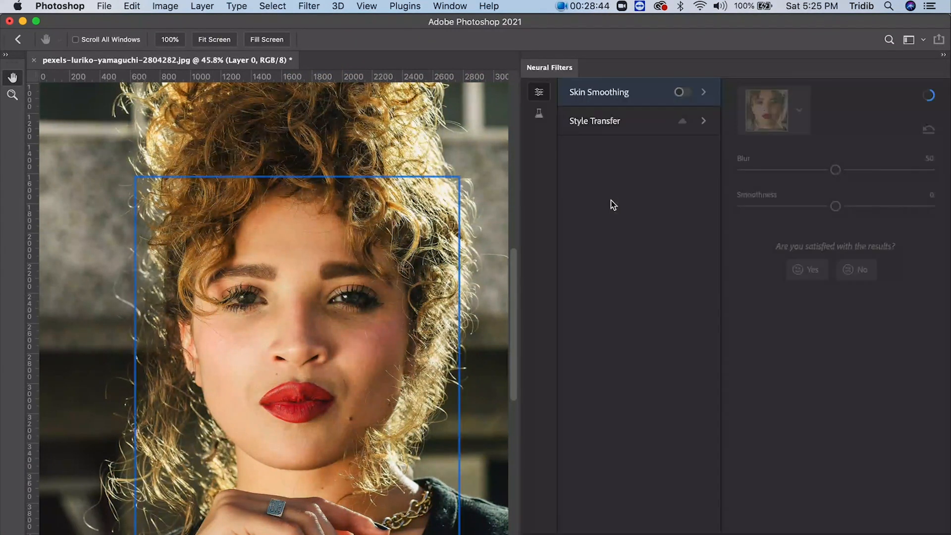
click(540, 112)
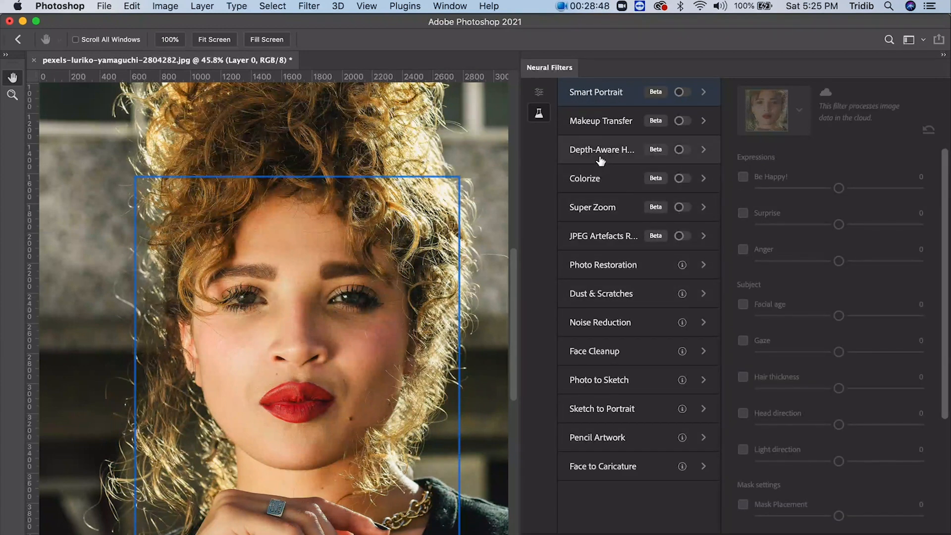
mouse_move(596, 122)
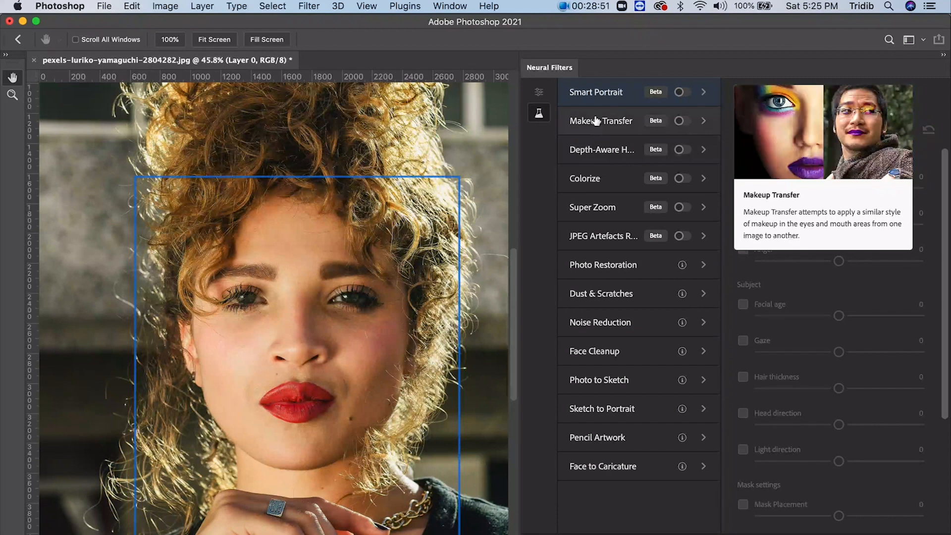
click(682, 95)
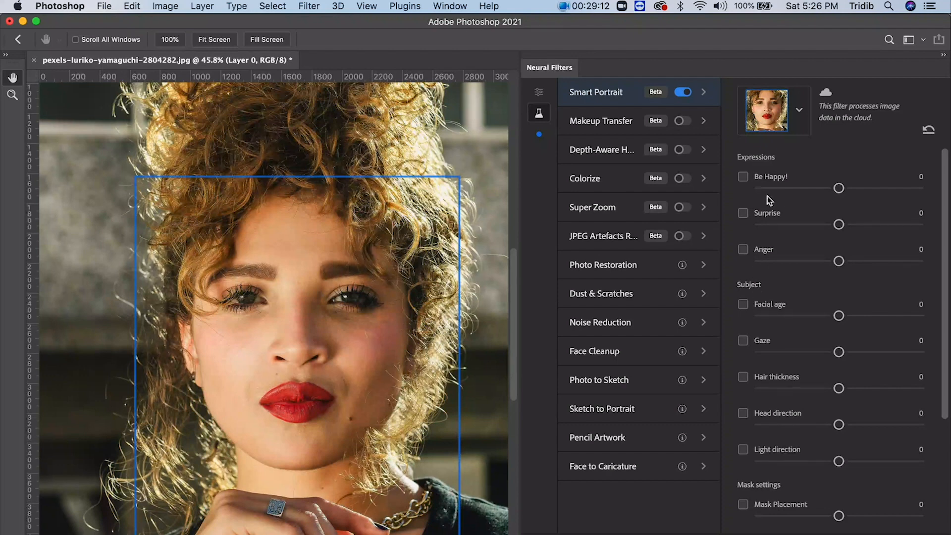
- Set the Be Happy! expression to 11 and compare the smiling preview with the original
drag(838, 189, 859, 193)
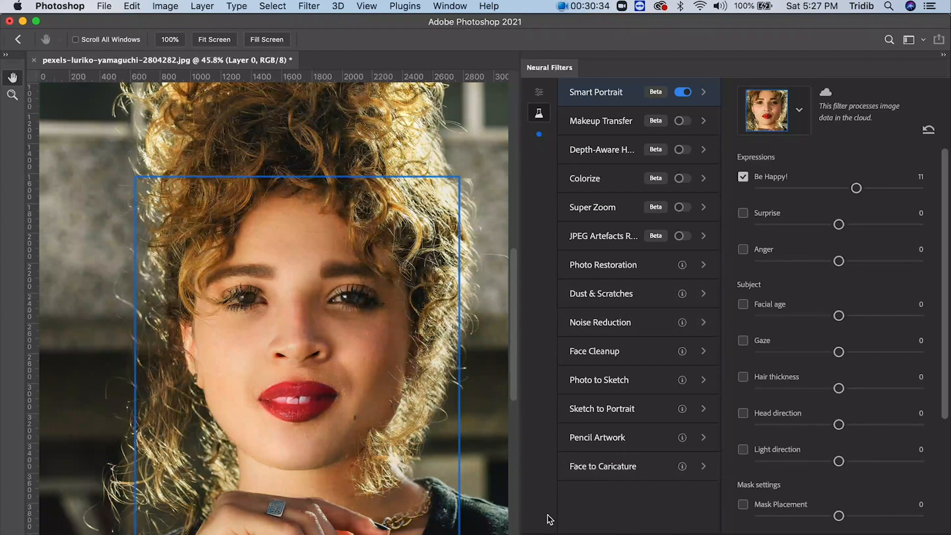
click(540, 534)
click(540, 534)
- Enable Facial age at 31 and compare the aged preview with the original face several times
click(743, 304)
drag(839, 316, 893, 317)
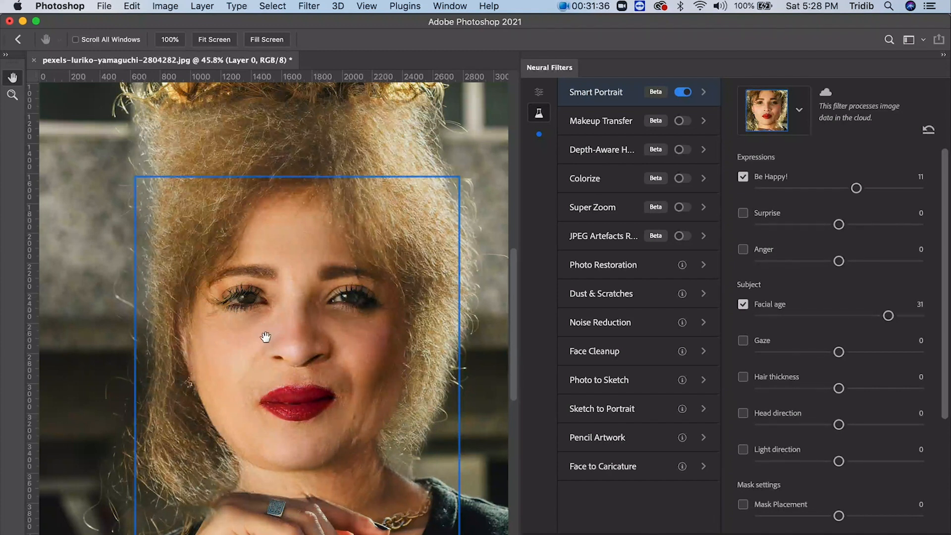
key(p)
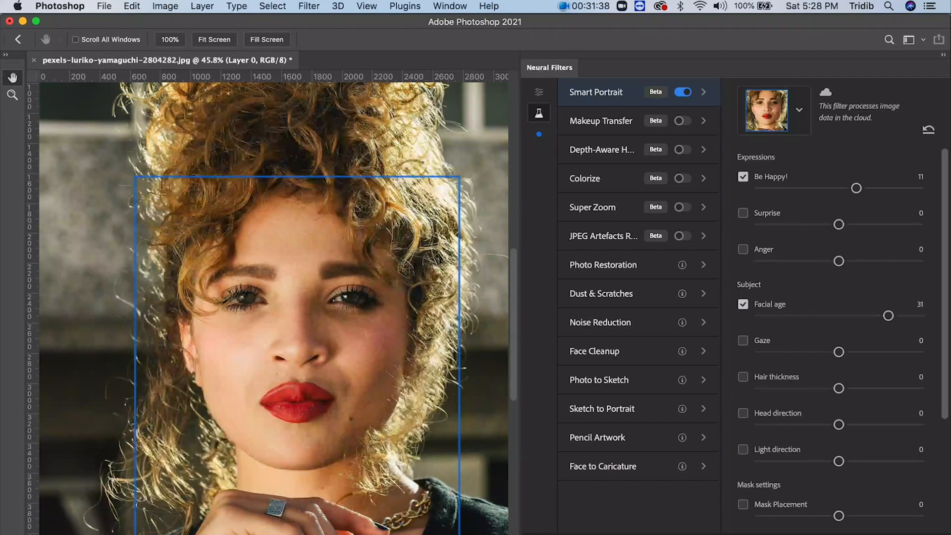
key(p)
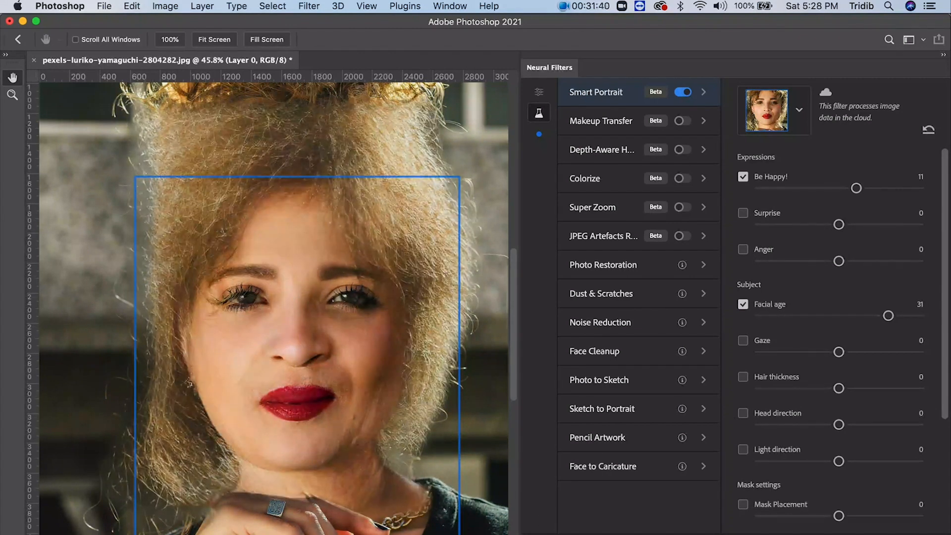
key(p)
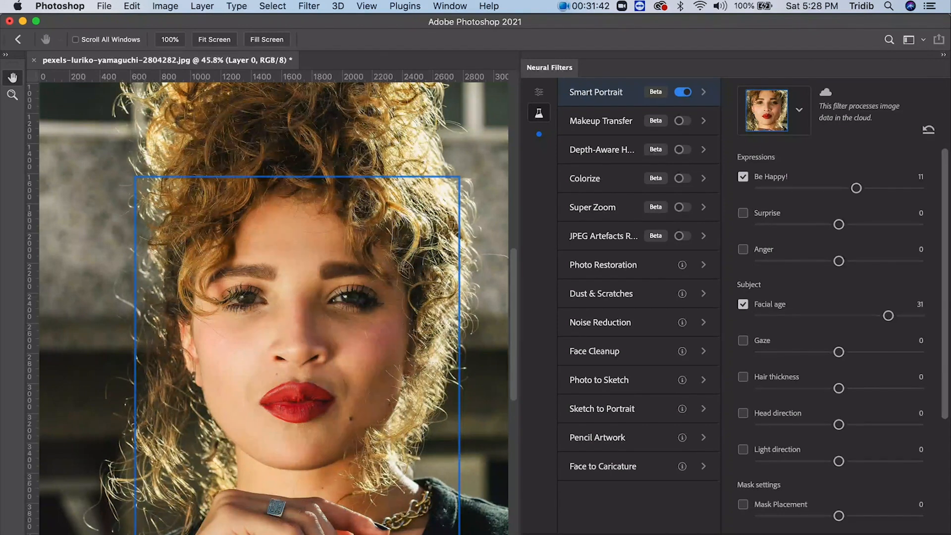
key(p)
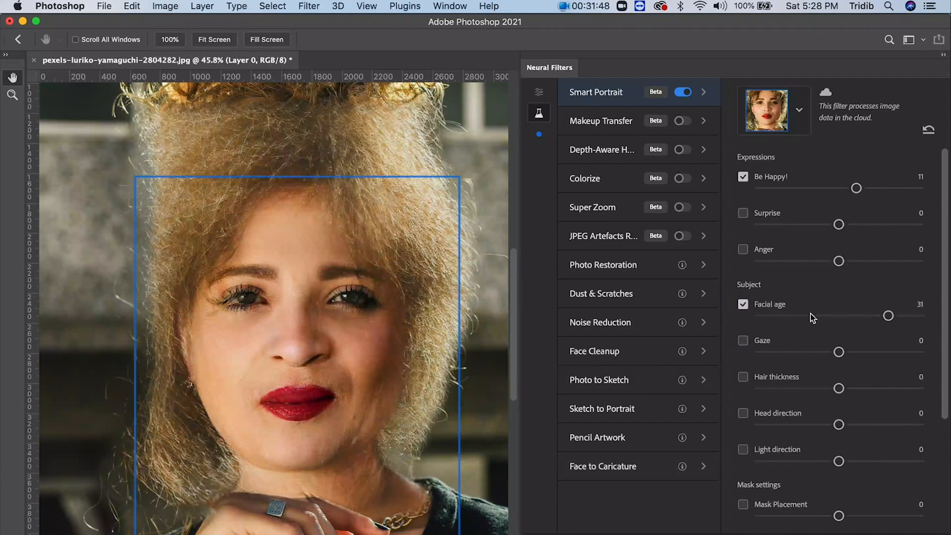
- Set Facial age to -39 and compare the younger-looking preview with the original
click(776, 317)
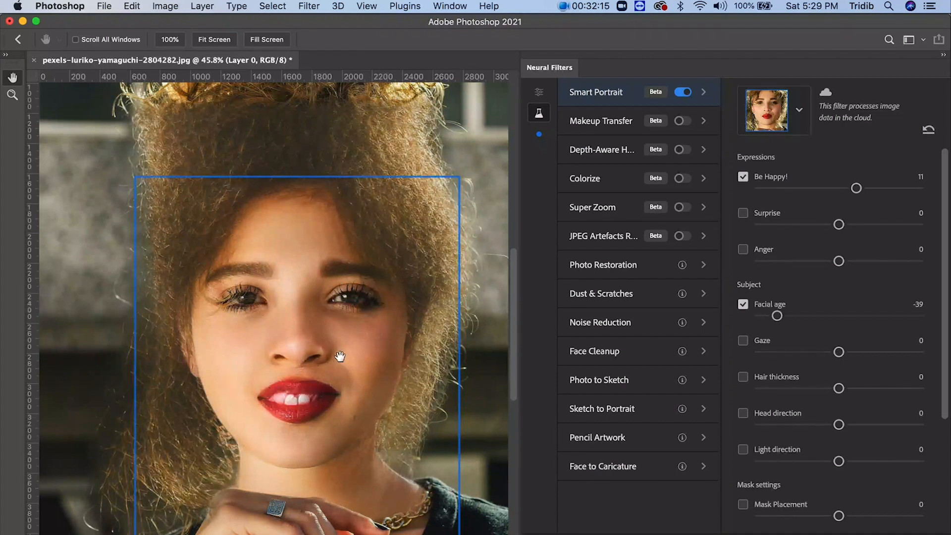
click(541, 533)
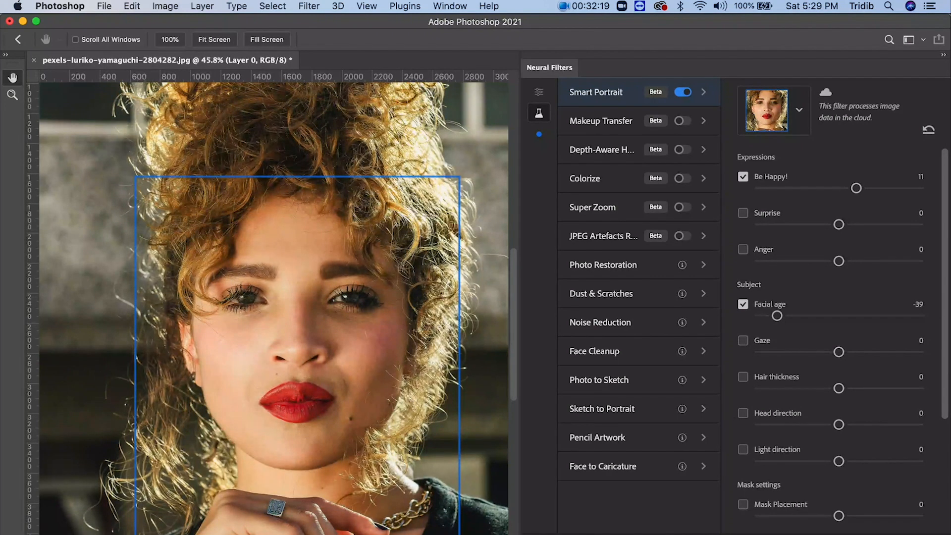
click(541, 534)
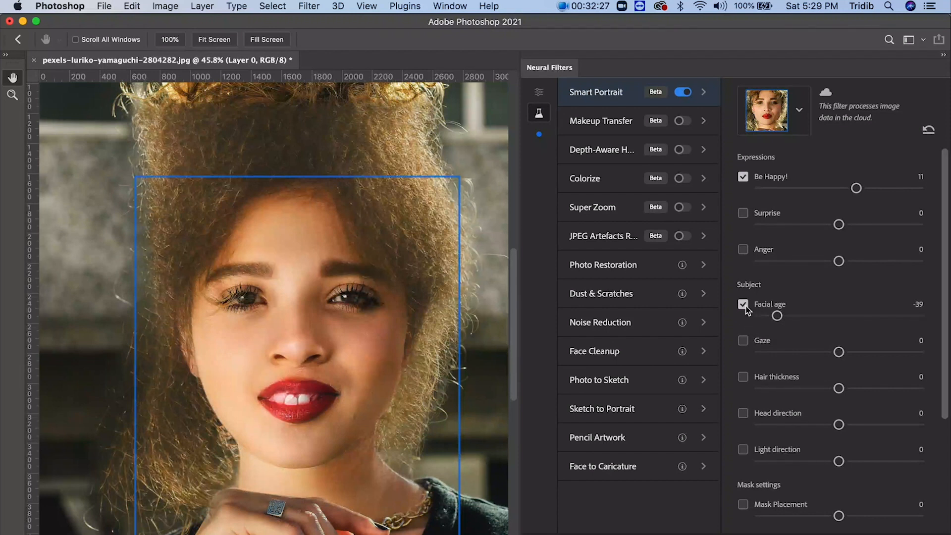
- Reset Facial age and Be Happy! to 0 with Facial age disabled, and enable Gaze at -18
drag(778, 316, 840, 319)
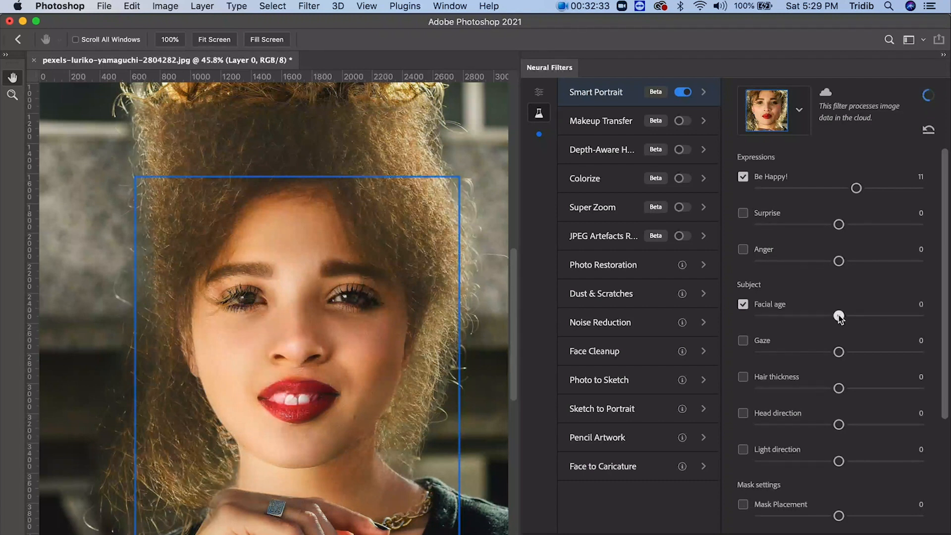
click(743, 305)
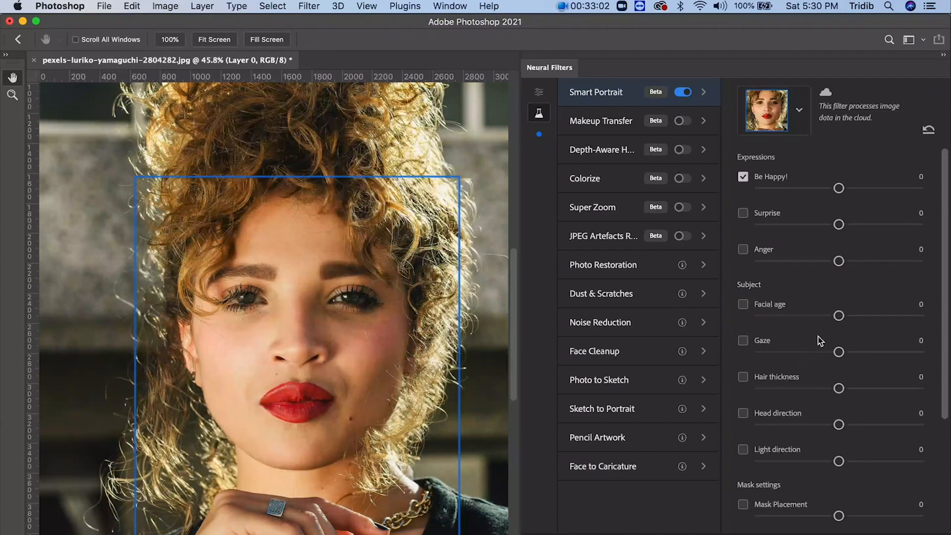
drag(839, 352, 810, 353)
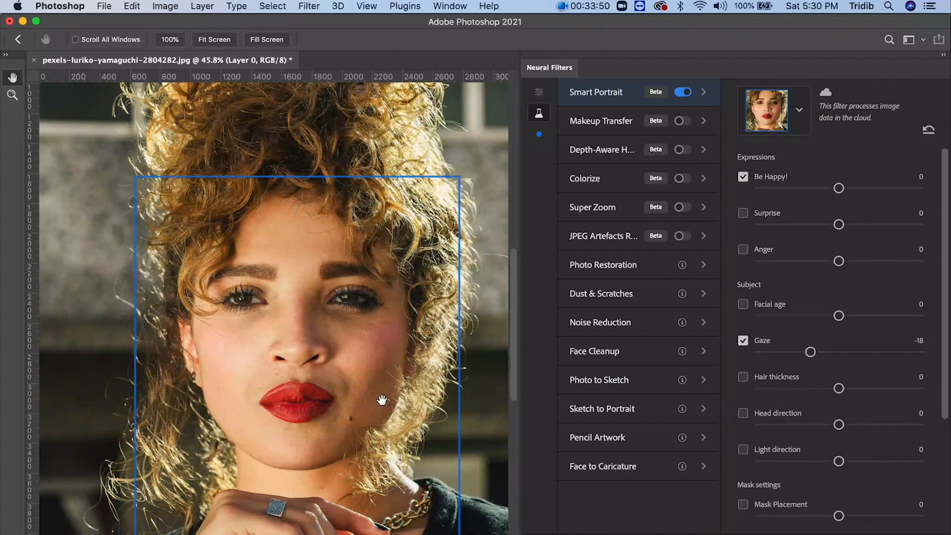
- Disable Gaze and enable Hair thickness at -41
click(744, 378)
click(743, 340)
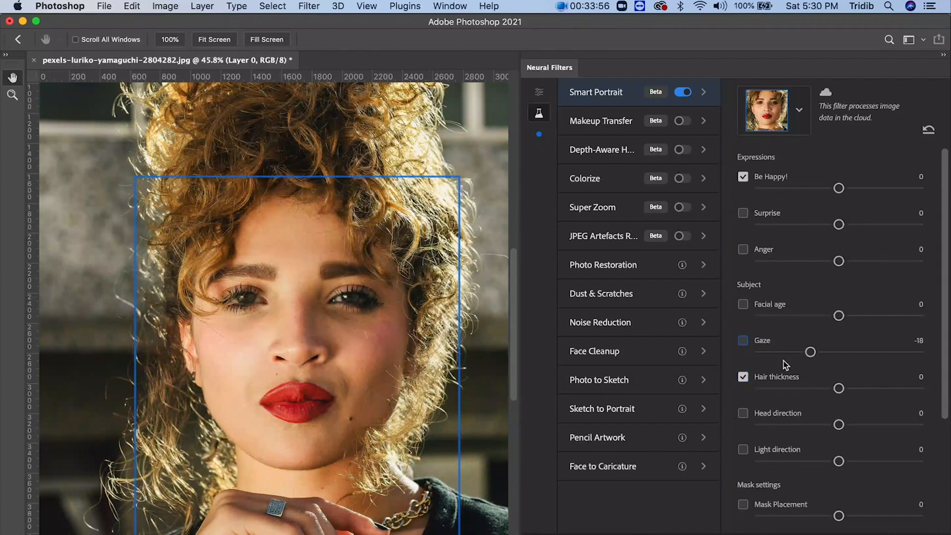
drag(782, 389, 772, 390)
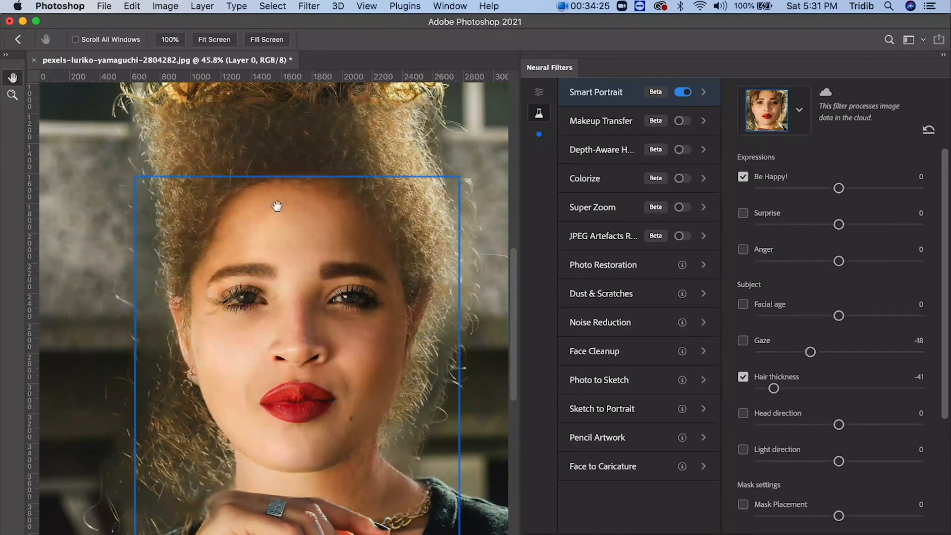
- Set Hair thickness and Gaze back to 1 and disable both options
drag(774, 388, 840, 388)
drag(810, 352, 841, 353)
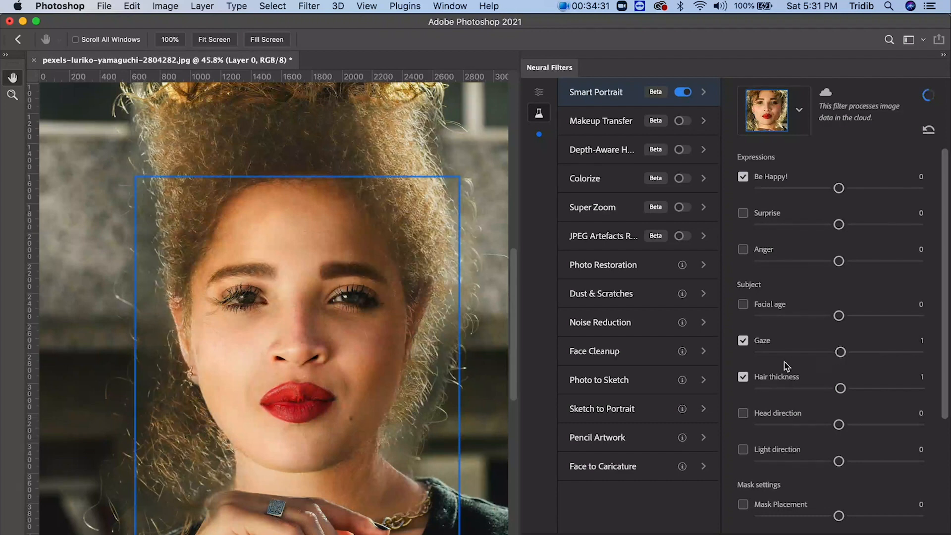
click(743, 377)
click(743, 341)
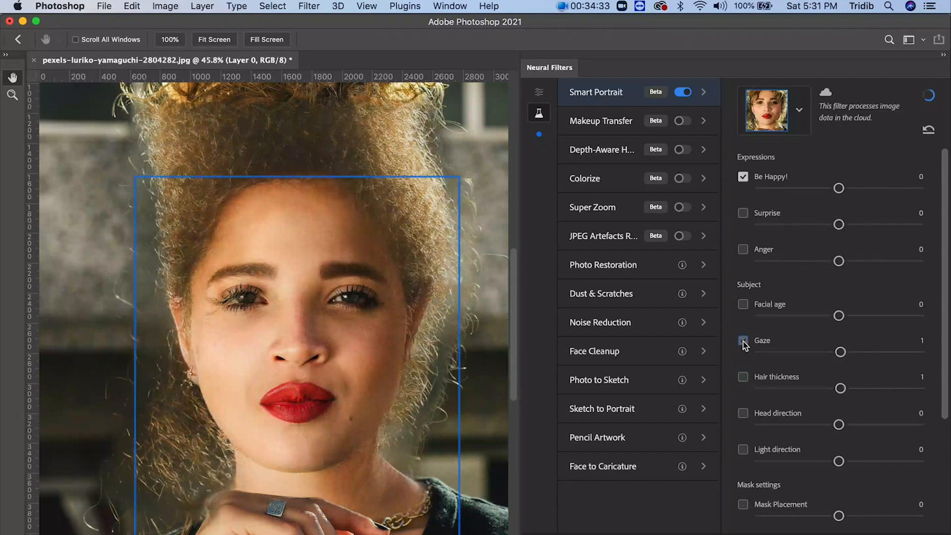
- Disable Be Happy! and enable Light direction at 30
click(744, 178)
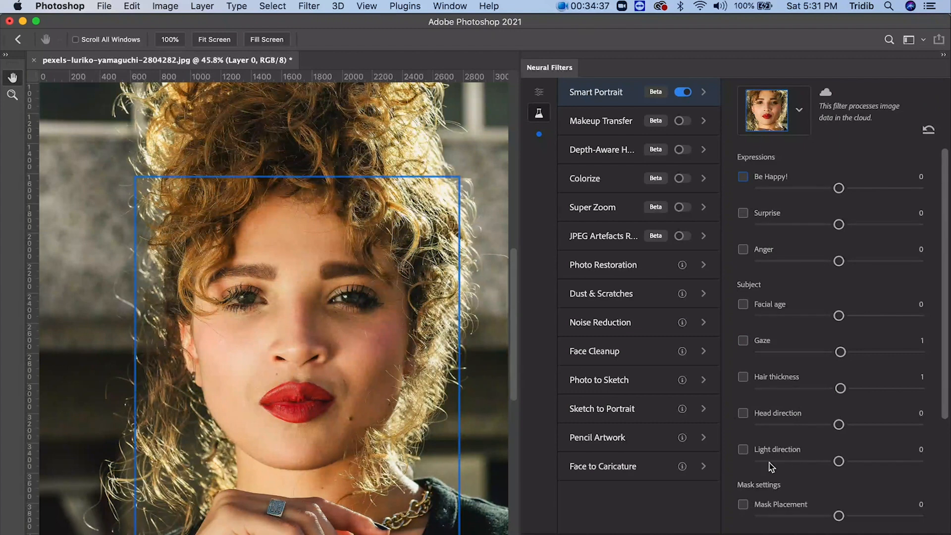
click(743, 449)
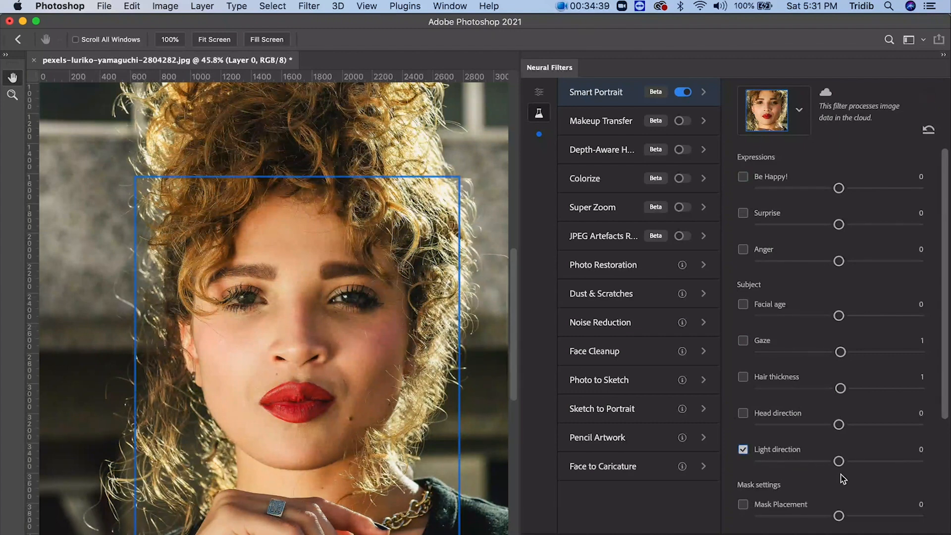
drag(839, 461, 891, 462)
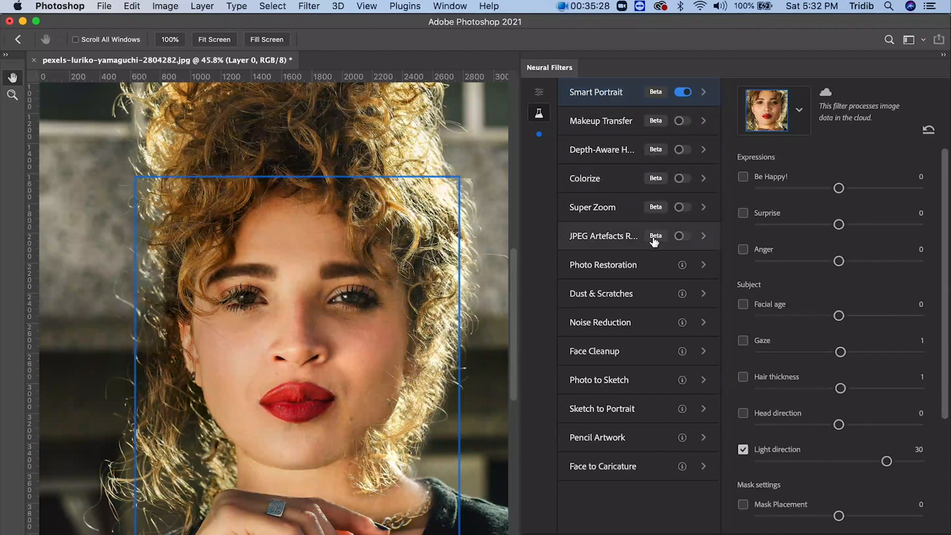
- Review the descriptions of the upcoming filters from Photo Restoration to Face to Caricature, and leave Neural Filters without applying anything
mouse_move(655, 242)
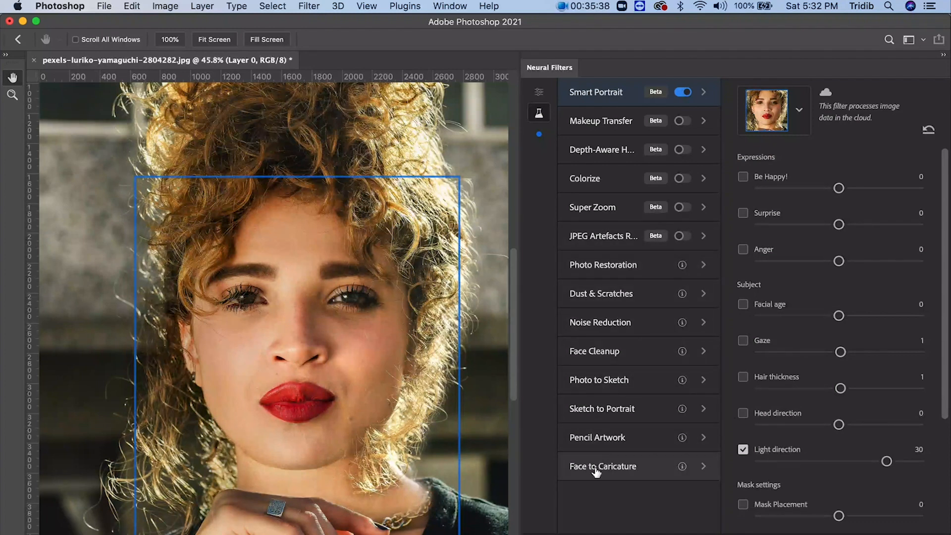
click(603, 275)
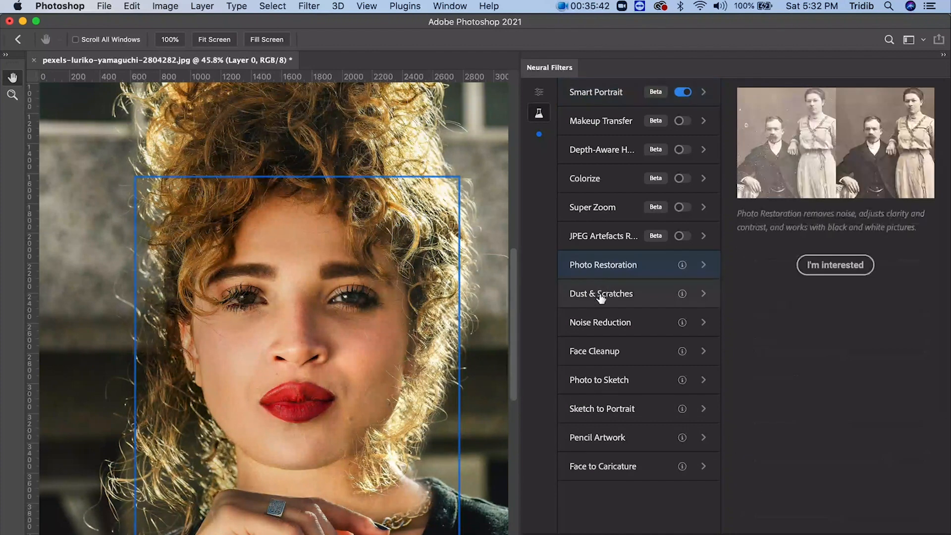
click(600, 300)
click(596, 332)
click(599, 360)
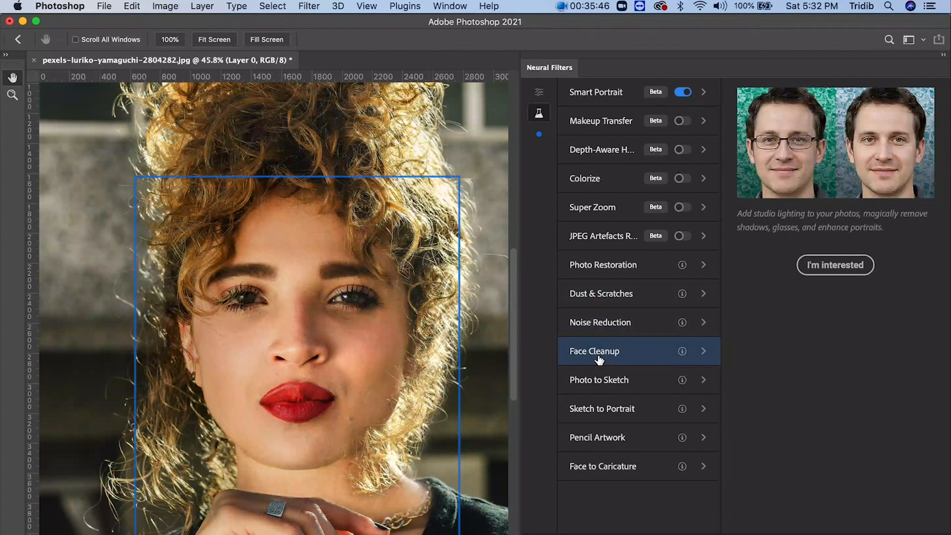
click(598, 389)
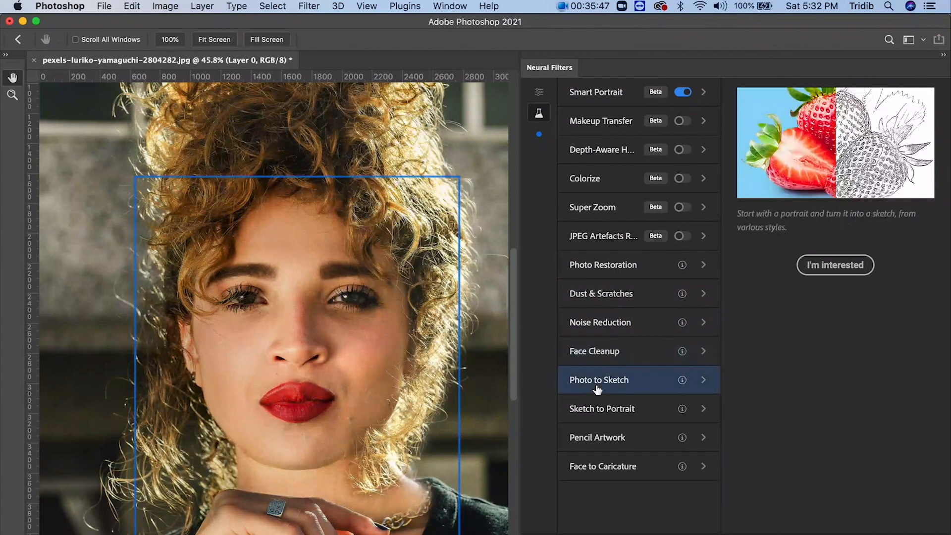
click(601, 416)
click(603, 446)
click(595, 473)
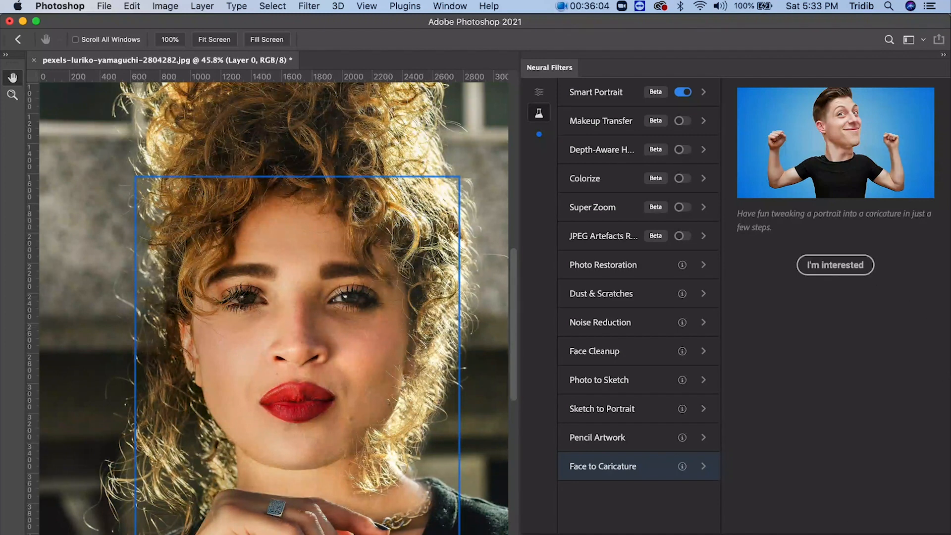
key(Escape)
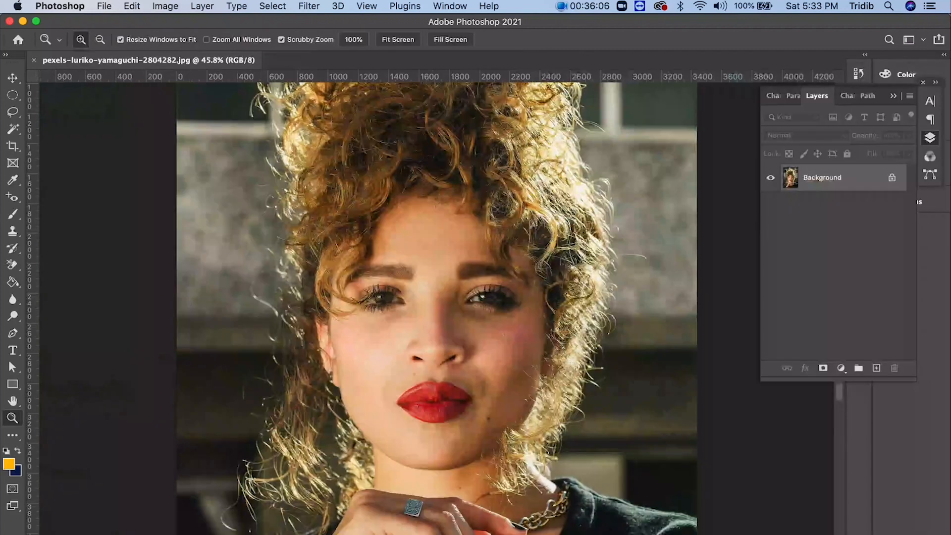
- Close the portrait and create a blank 1080 x 1080 px document at 72 ppi in RGB Color with a white background
click(18, 40)
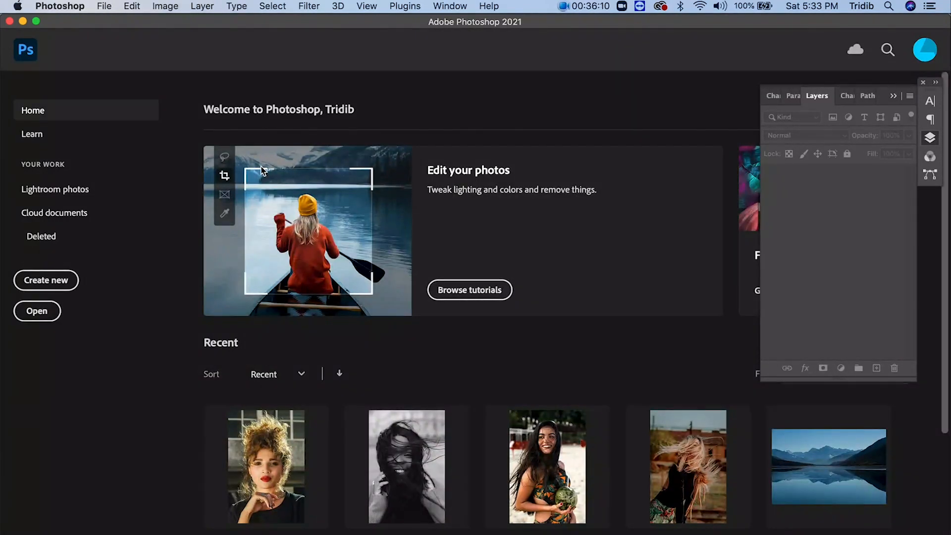
click(105, 6)
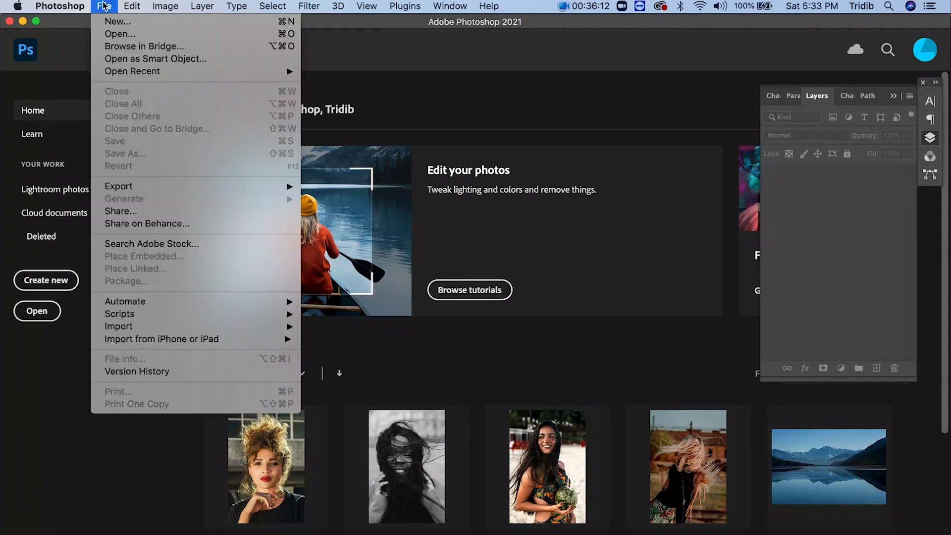
click(105, 22)
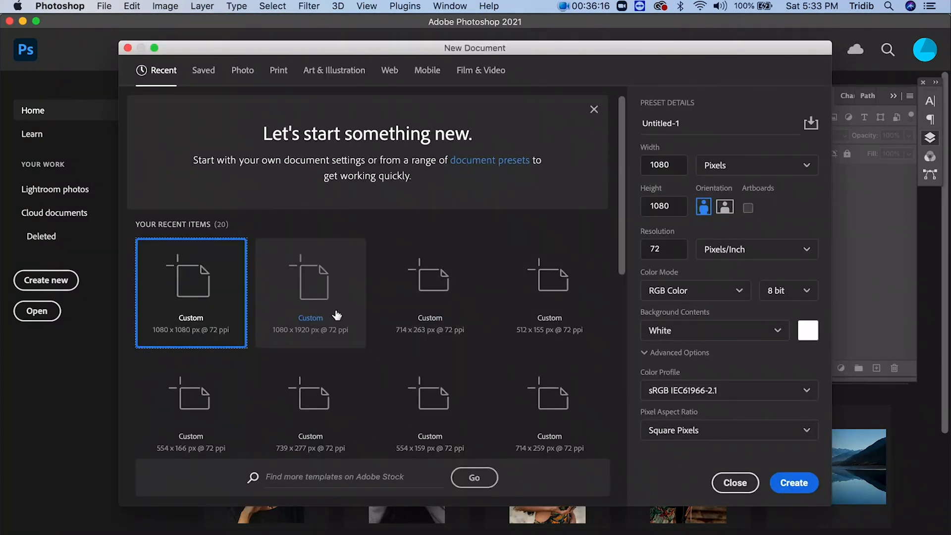
click(783, 481)
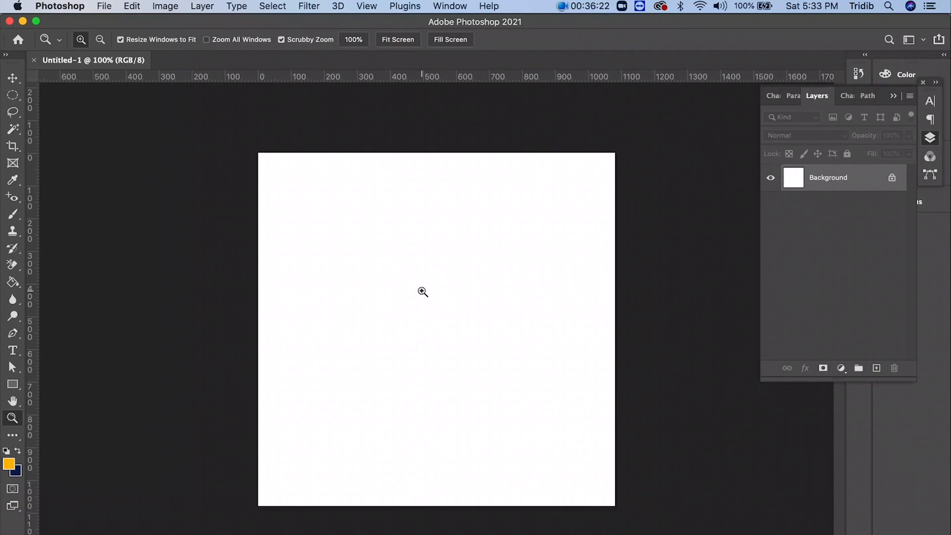
- Swap the foreground and background colors and paint three wavy dark blue brush strokes across the canvas
click(12, 213)
click(18, 451)
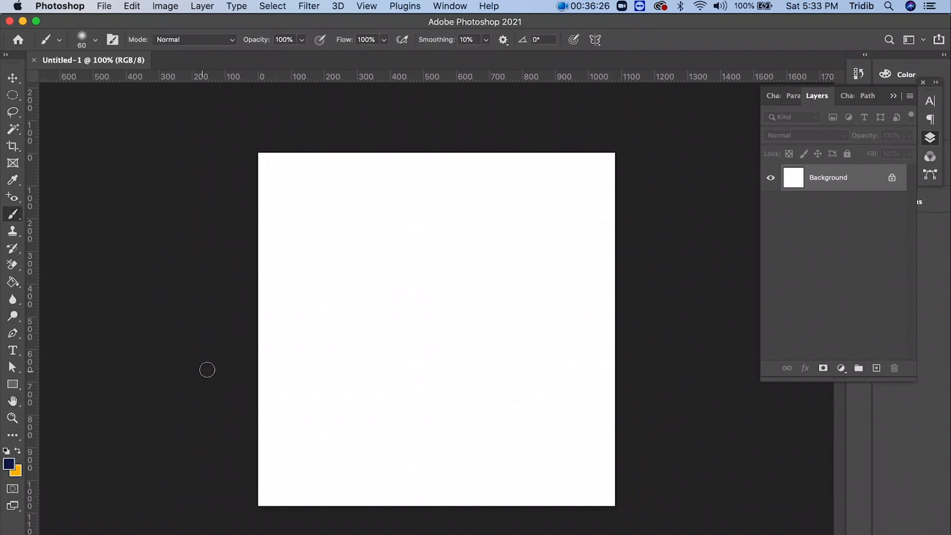
mouse_move(276, 347)
mouse_down()
mouse_move(310, 308)
mouse_move(368, 299)
mouse_move(460, 339)
mouse_move(515, 305)
mouse_move(607, 303)
mouse_up()
click(281, 244)
mouse_move(293, 236)
mouse_down()
mouse_move(358, 206)
mouse_move(503, 243)
mouse_move(522, 225)
mouse_move(554, 221)
mouse_move(603, 236)
mouse_up()
drag(296, 436, 384, 406)
mouse_move(463, 433)
mouse_down()
mouse_move(548, 379)
mouse_move(565, 355)
mouse_move(608, 353)
mouse_up()
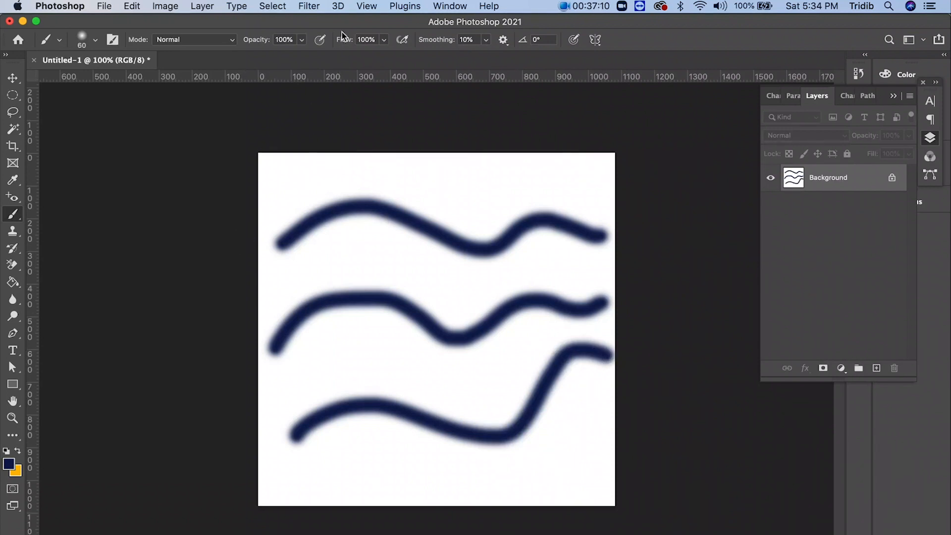
- Turn on Pattern Preview for the wave drawing and accept the smart object notice
click(367, 7)
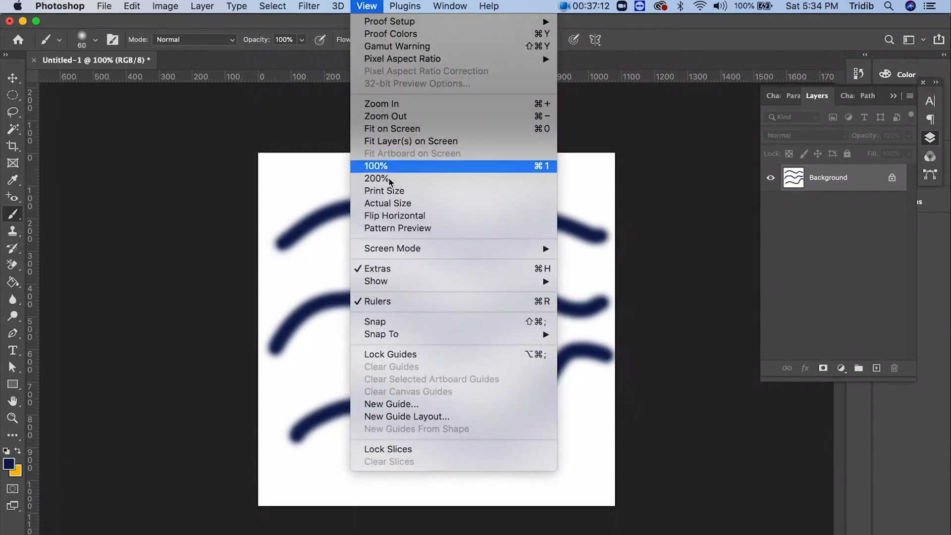
click(385, 232)
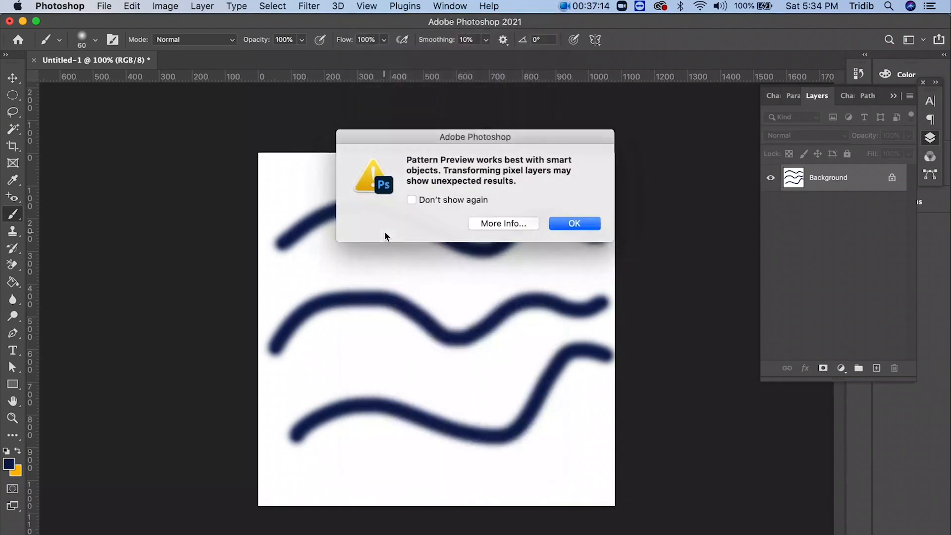
click(575, 224)
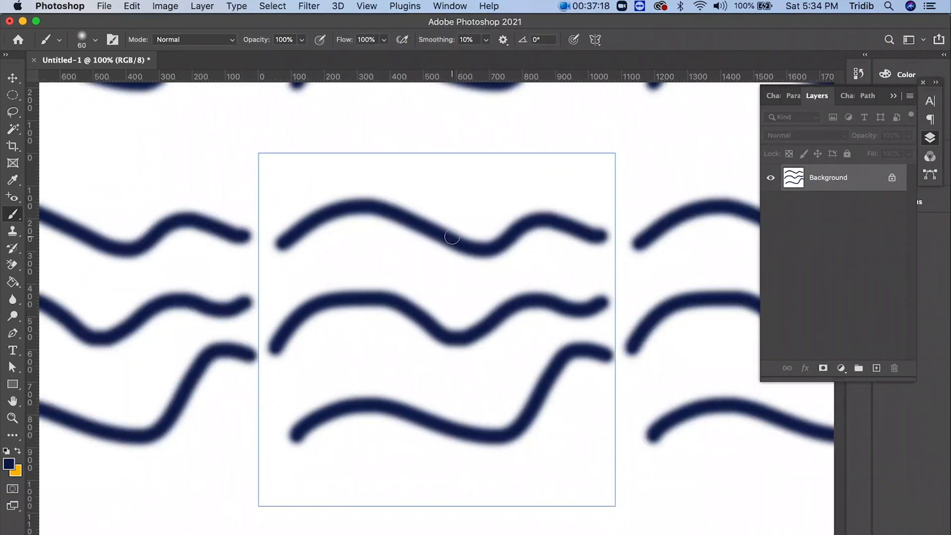
- Brush connecting strokes between the wave ends so all three lines join seamlessly across the repeating tiles
scroll(452, 237, down, 5)
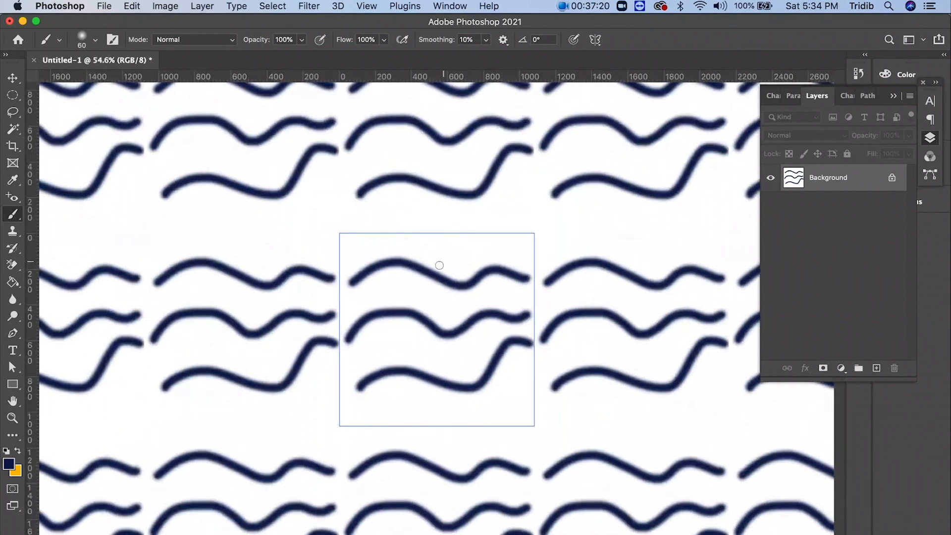
scroll(418, 296, down, 2)
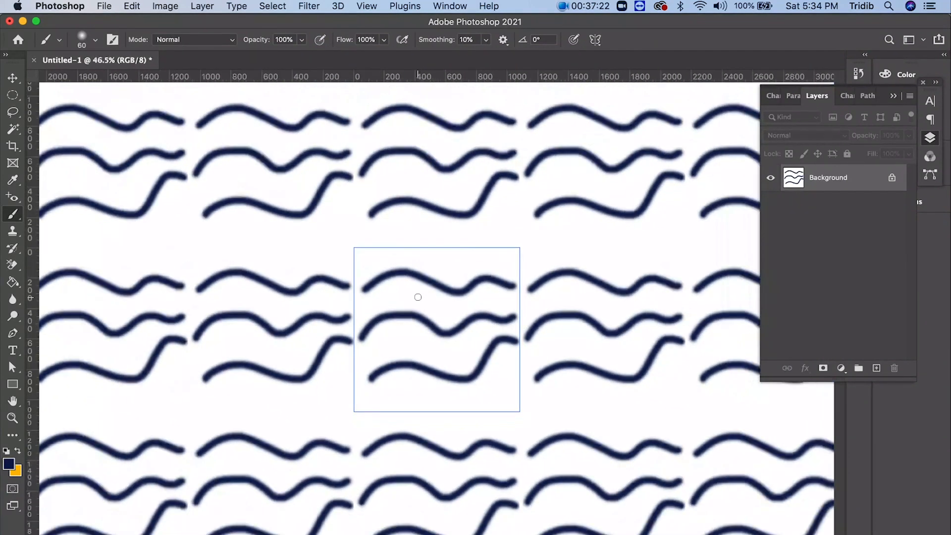
scroll(418, 297, down, 3)
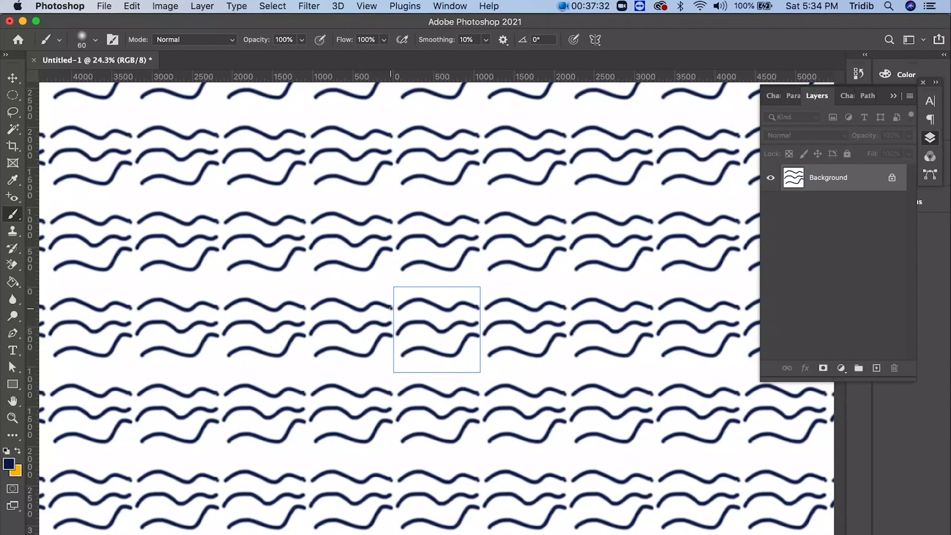
drag(391, 308, 389, 308)
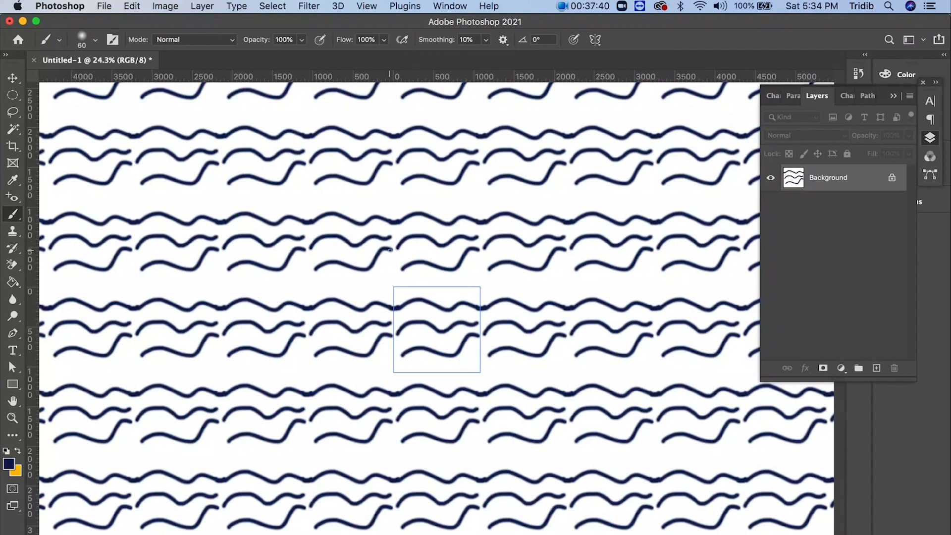
mouse_move(390, 249)
mouse_down()
mouse_move(400, 264)
mouse_move(396, 245)
mouse_up()
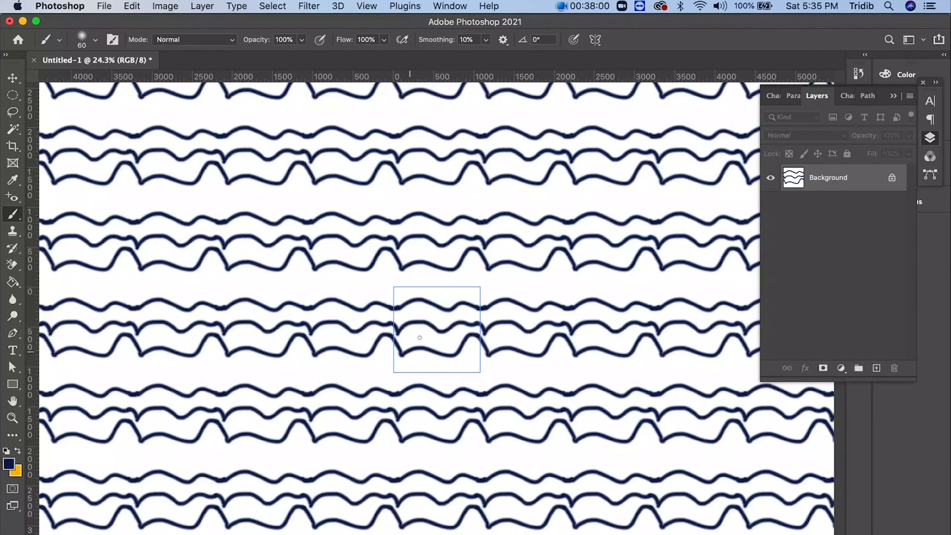
- Dab dark blue dots between, above and below the waves throughout the pattern tile
click(418, 313)
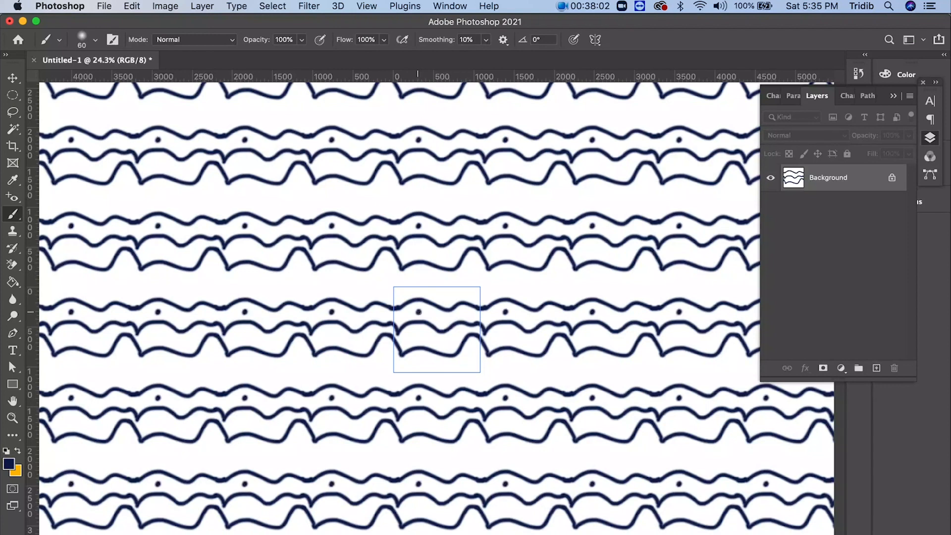
click(417, 336)
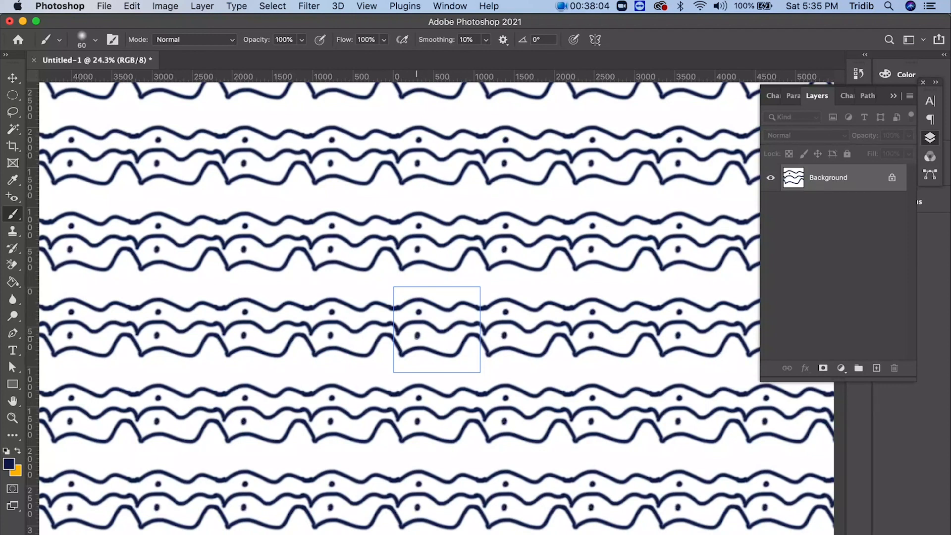
click(464, 312)
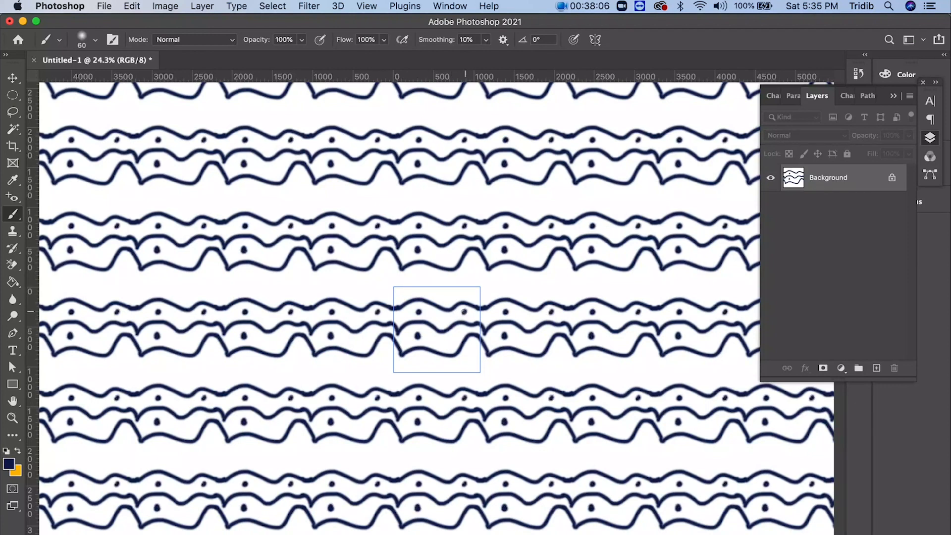
click(472, 293)
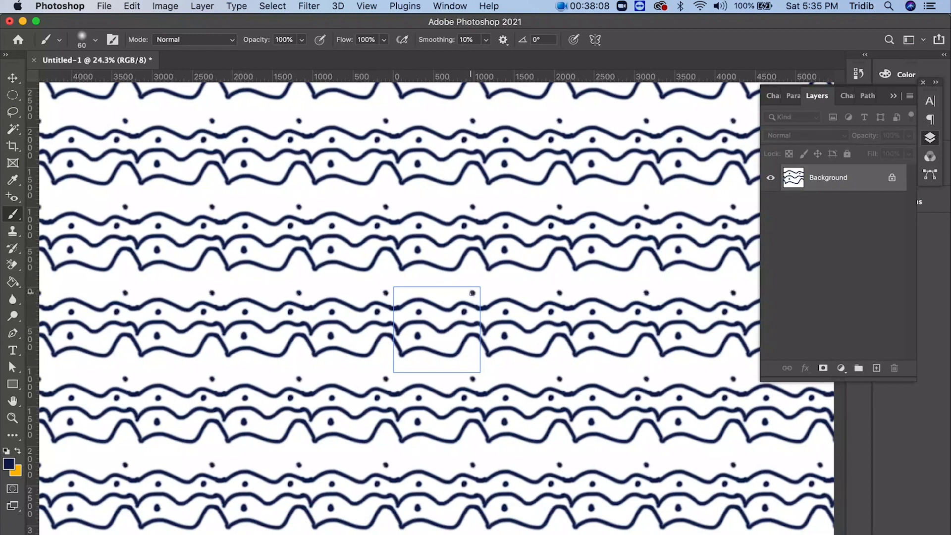
click(444, 299)
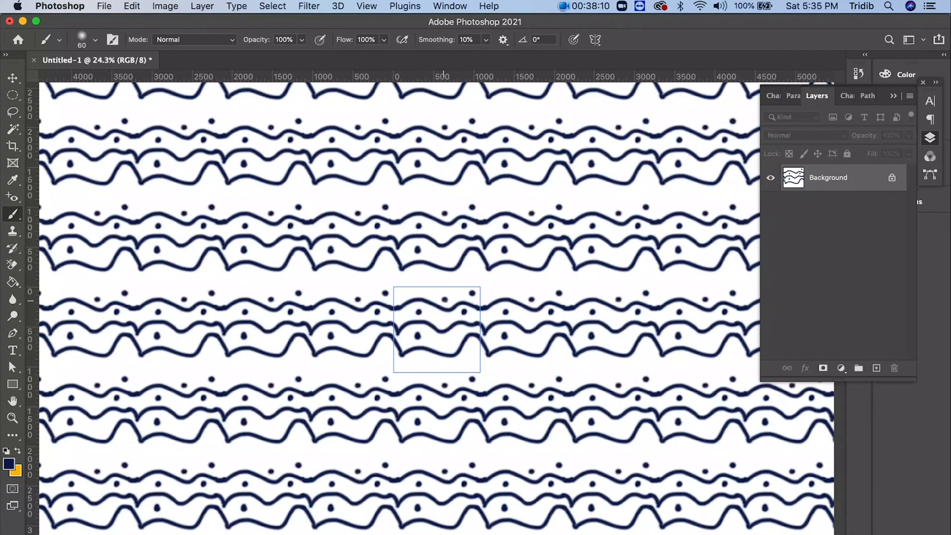
click(401, 292)
click(414, 359)
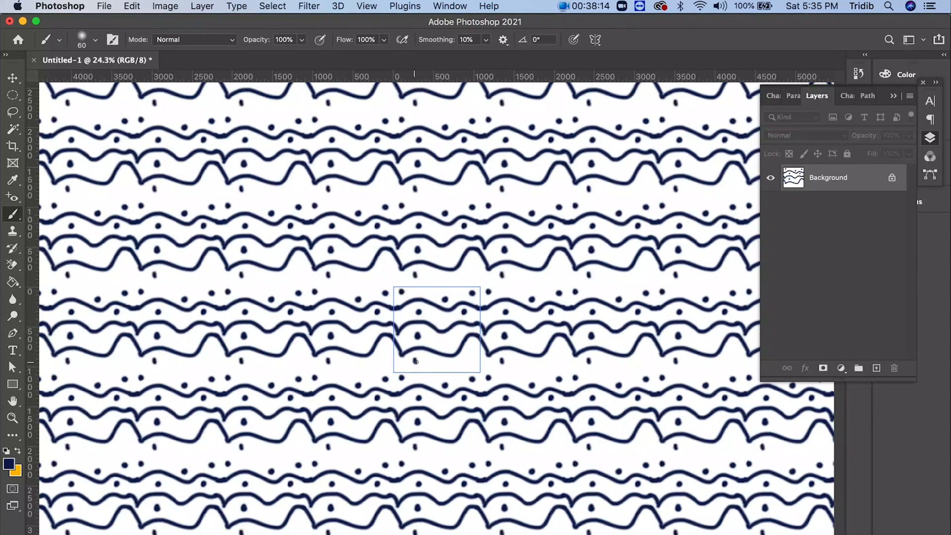
click(463, 361)
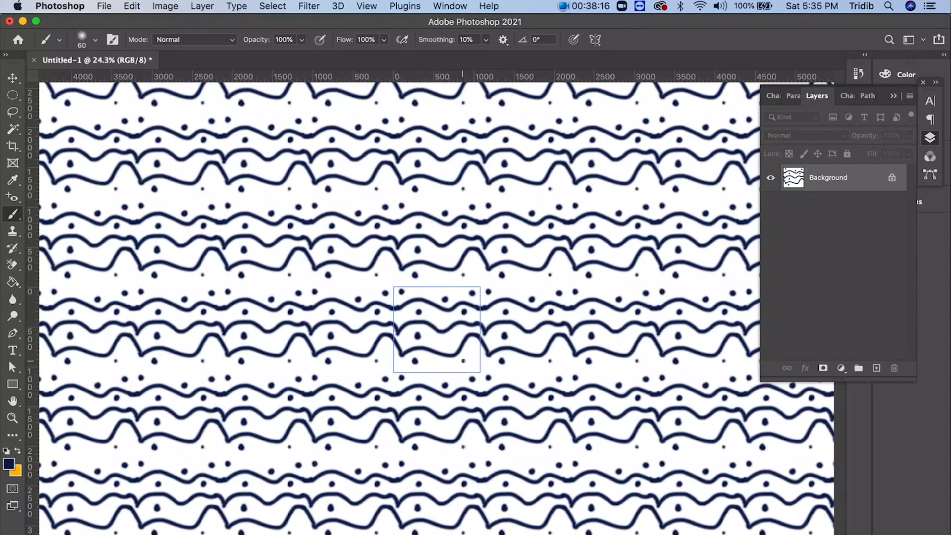
click(434, 368)
click(452, 338)
drag(452, 339, 453, 344)
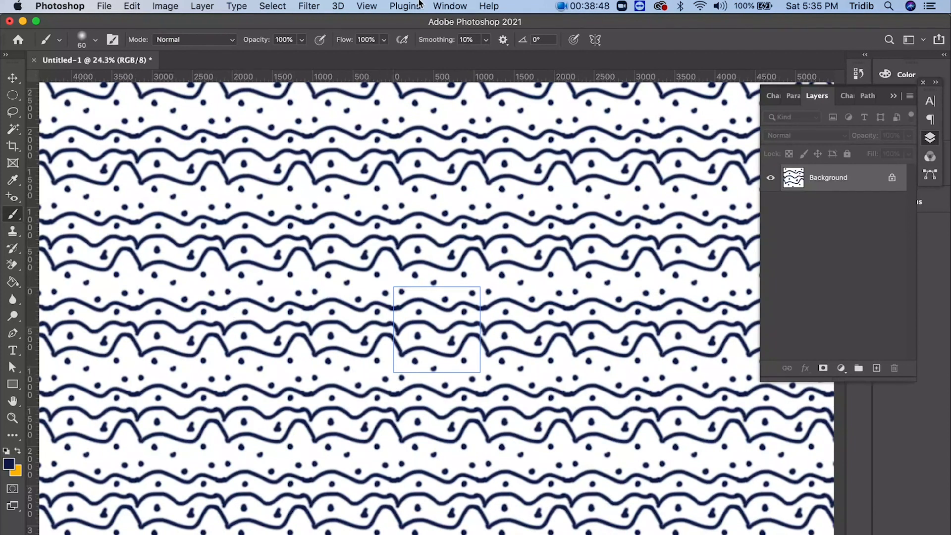
- Turn off Pattern Preview and locate the Define Pattern command without running it
click(366, 7)
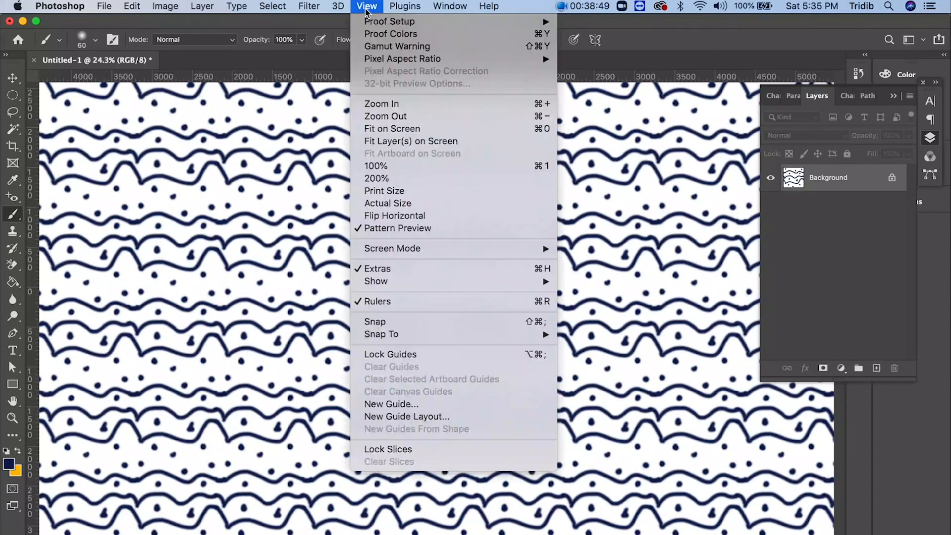
click(379, 233)
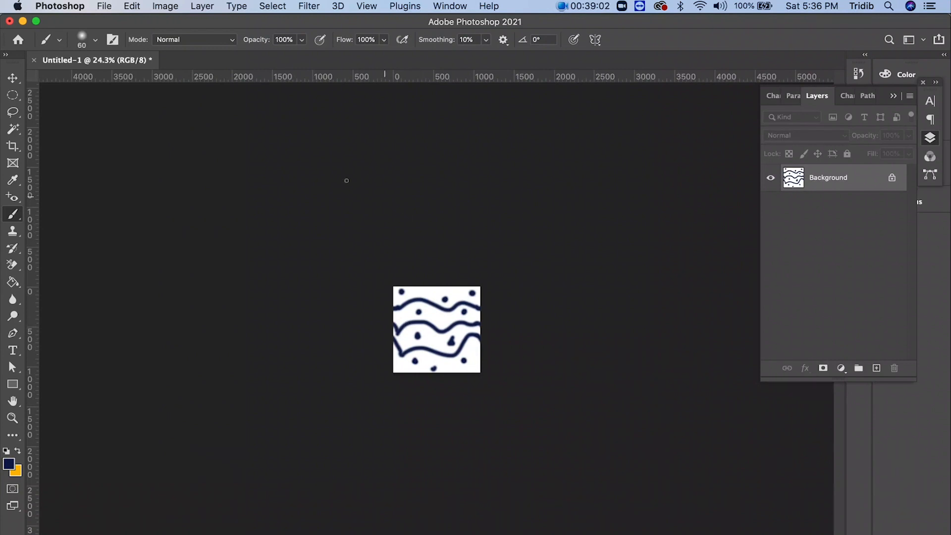
click(133, 6)
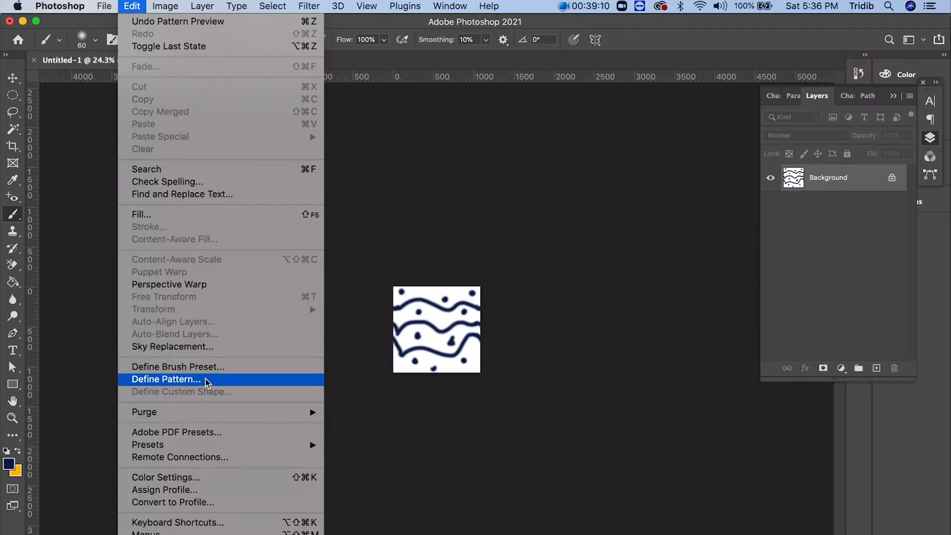
click(458, 65)
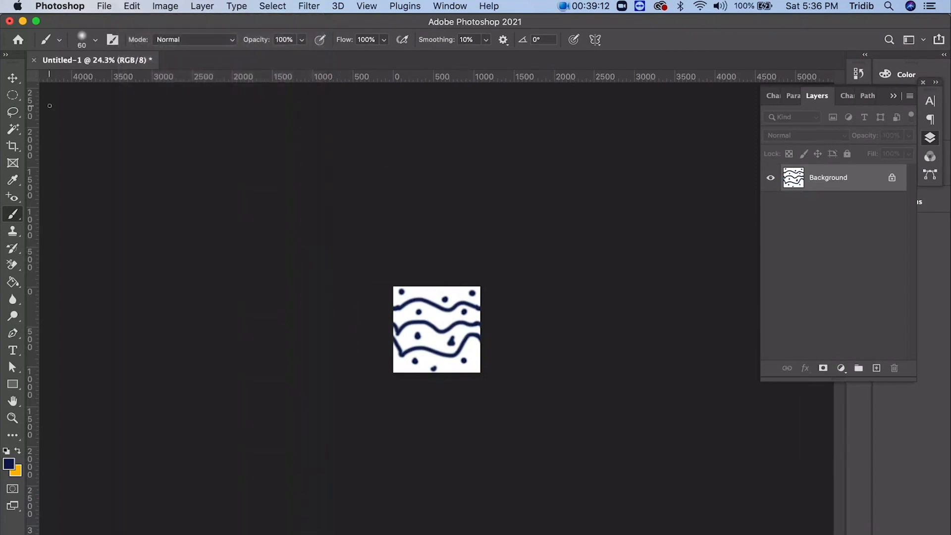
- Close the pattern document without saving and create a blank 1080 x 1080 px document at 72 ppi with a white background
click(34, 59)
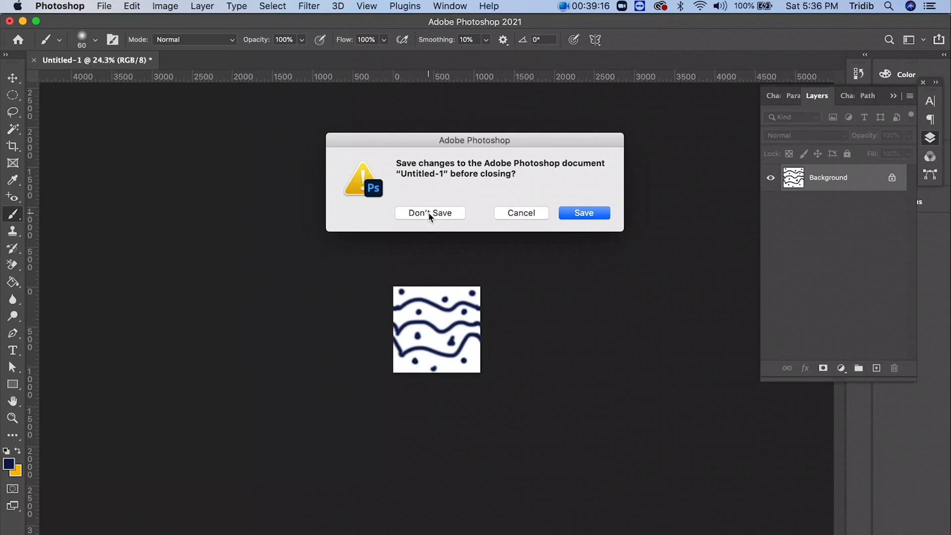
click(429, 212)
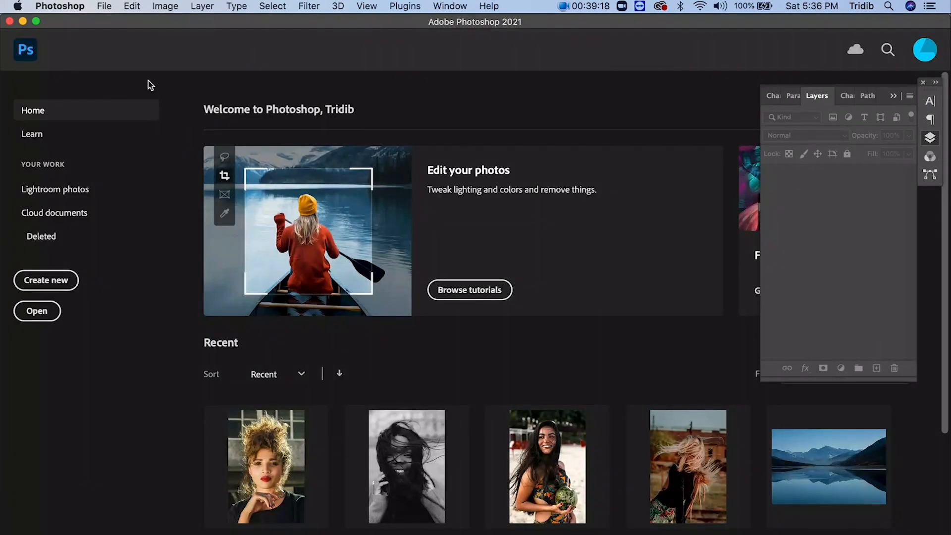
click(104, 6)
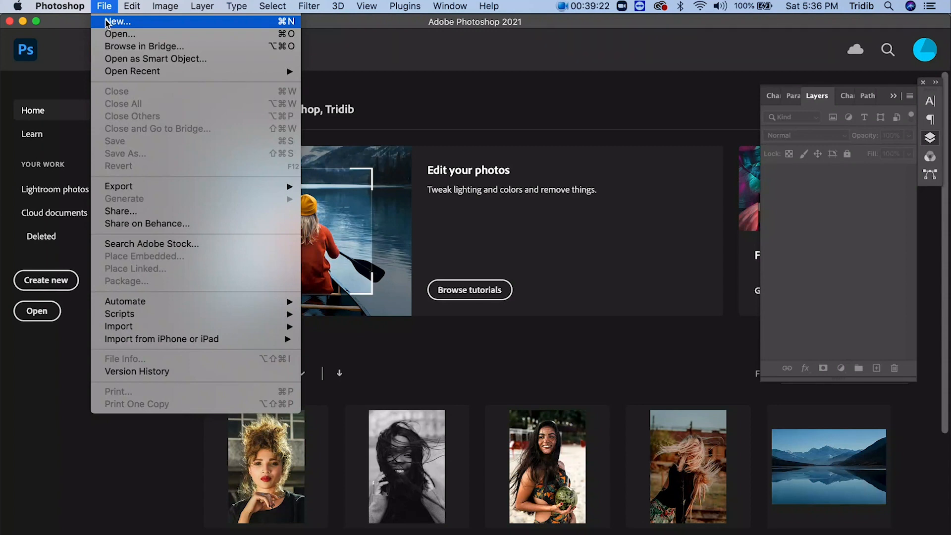
click(106, 22)
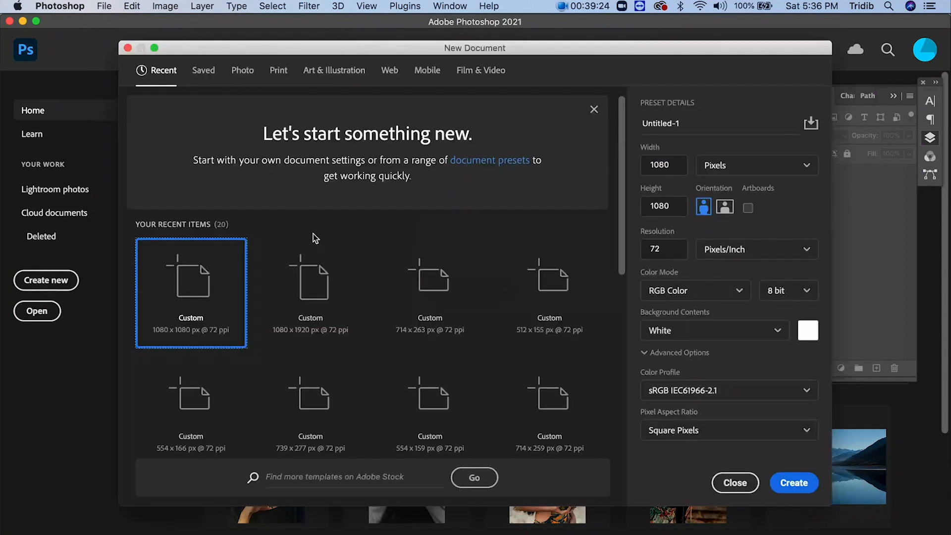
click(793, 482)
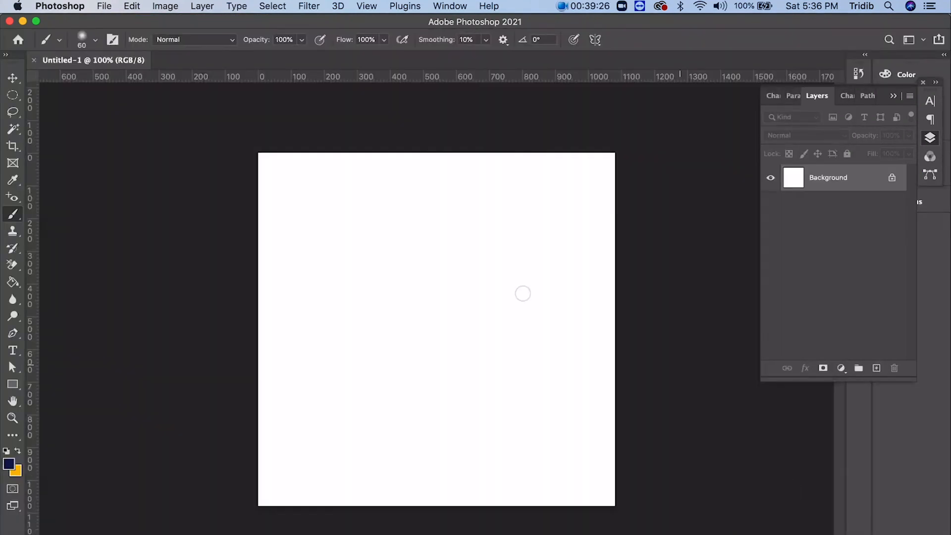
- Add a new layer and draw a dark blue triangle about 496 x 444 px near the canvas center with the Triangle tool
click(11, 384)
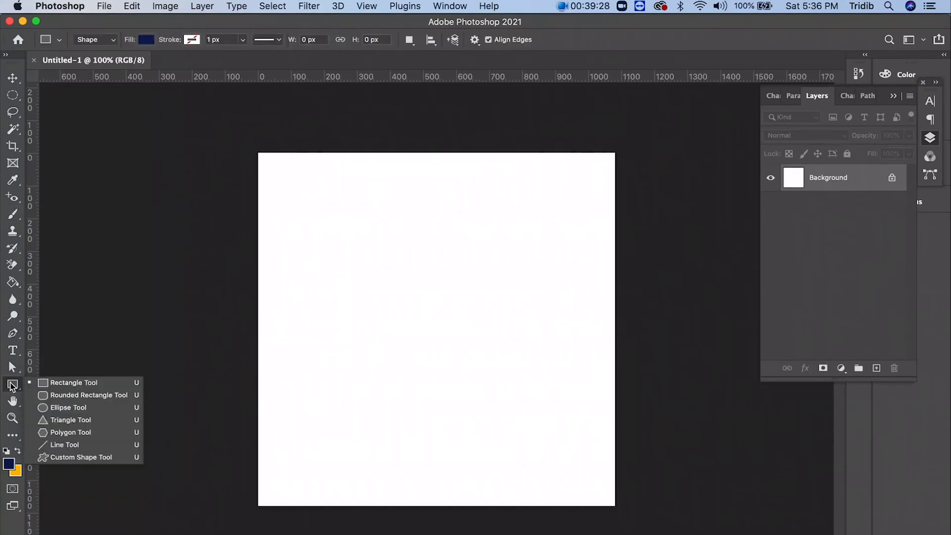
click(66, 420)
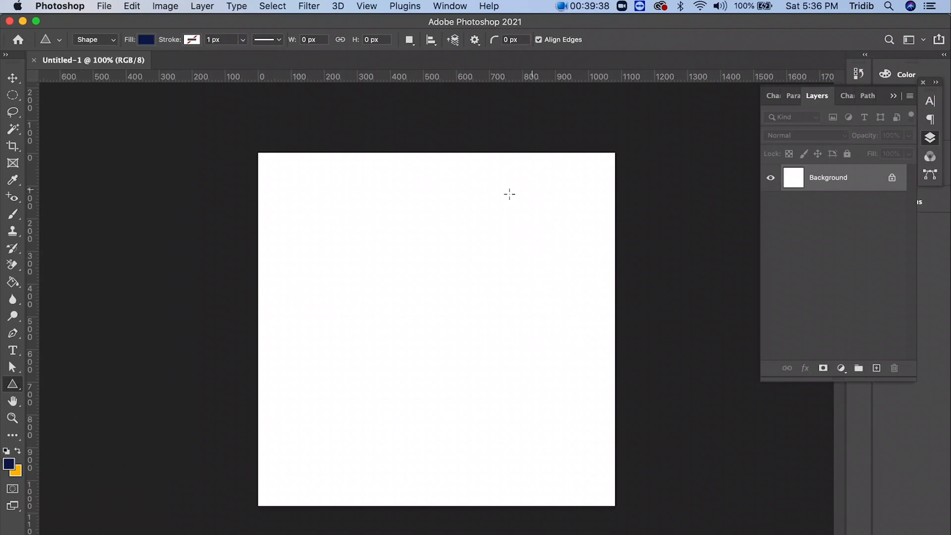
click(876, 369)
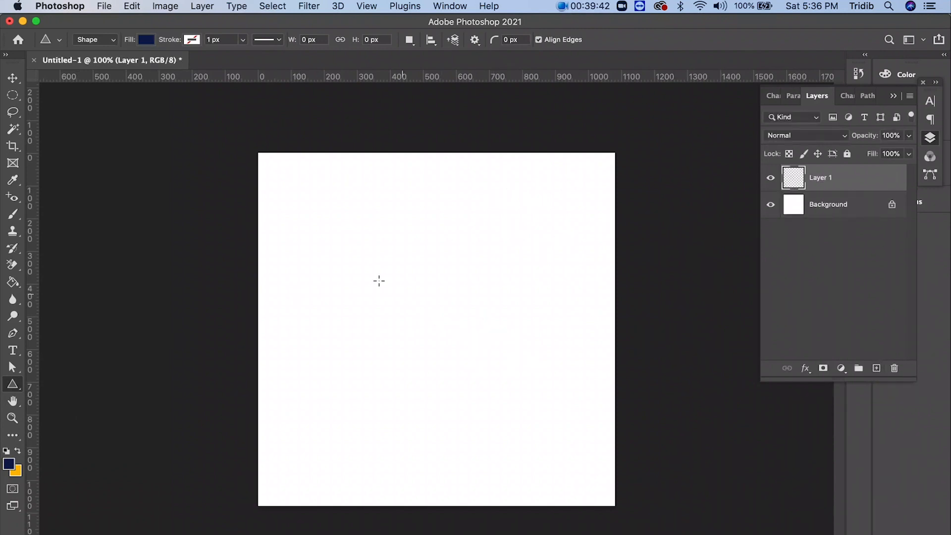
drag(339, 227, 504, 376)
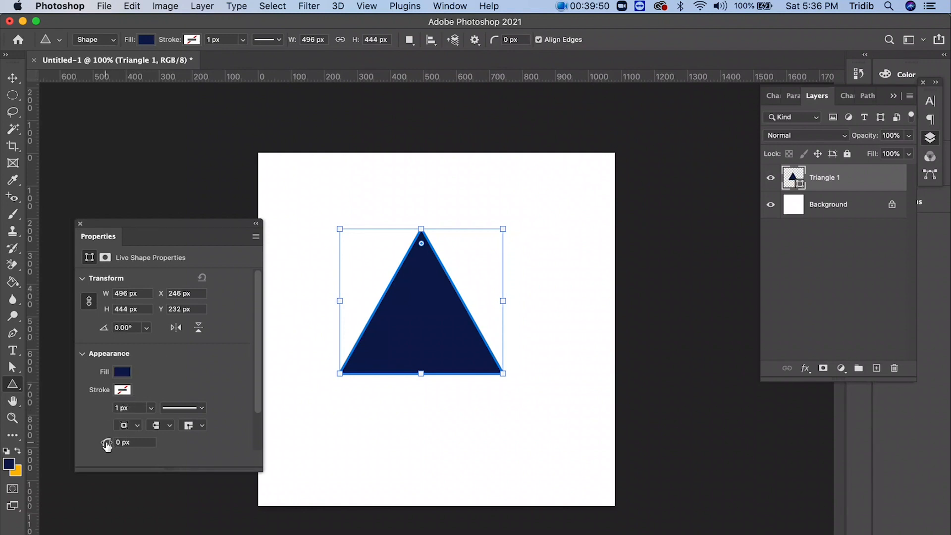
- Round the triangle's corners to about 41 px on the canvas, and set the corner radius to 12 px
mouse_move(422, 244)
mouse_down()
mouse_move(421, 271)
mouse_move(421, 256)
mouse_up()
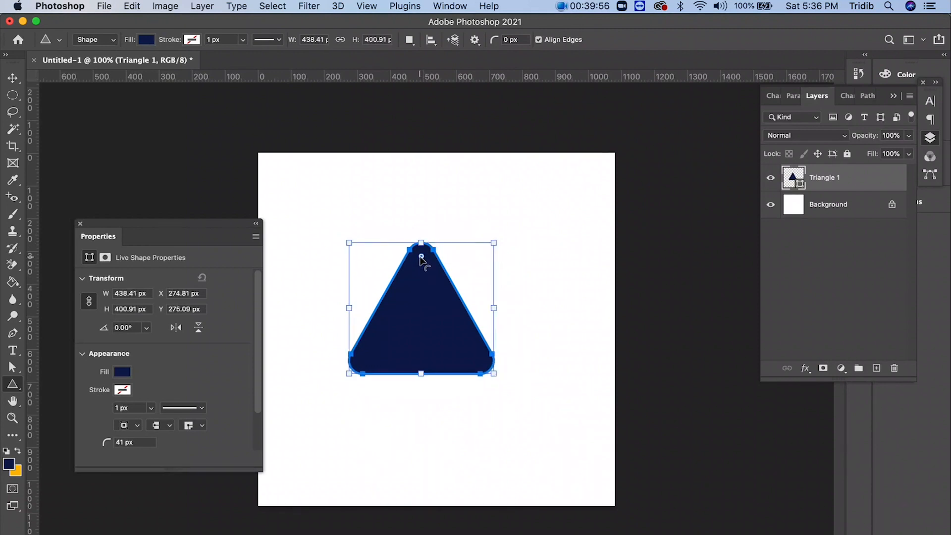
click(115, 443)
text(12px)
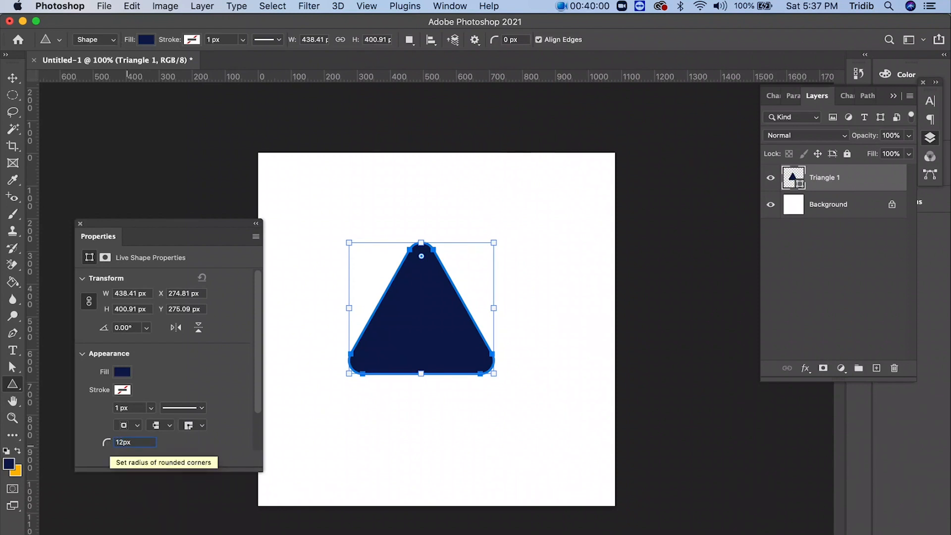
key(Return)
- Reset the triangle's corner radius to 0 px and raise it to 50 px
click(124, 442)
text(0)
key(Return)
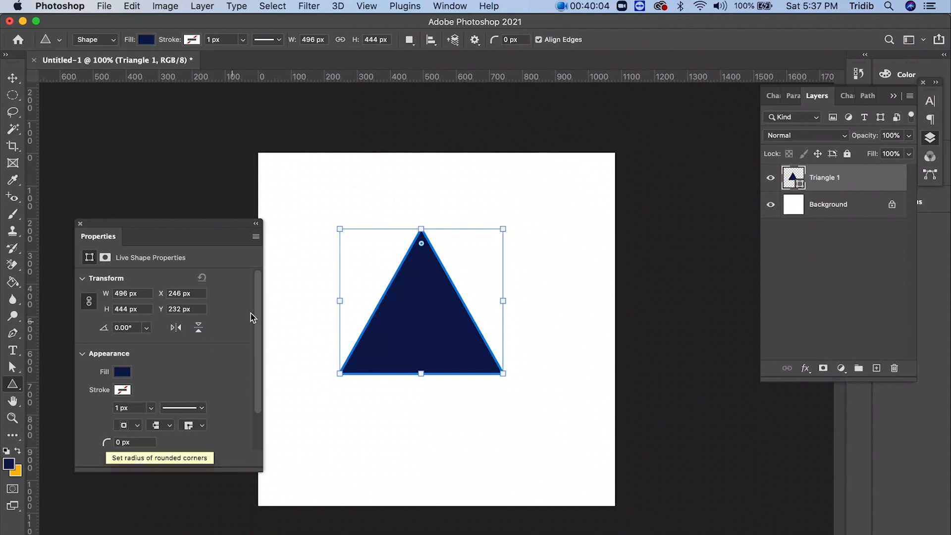
drag(110, 441, 142, 435)
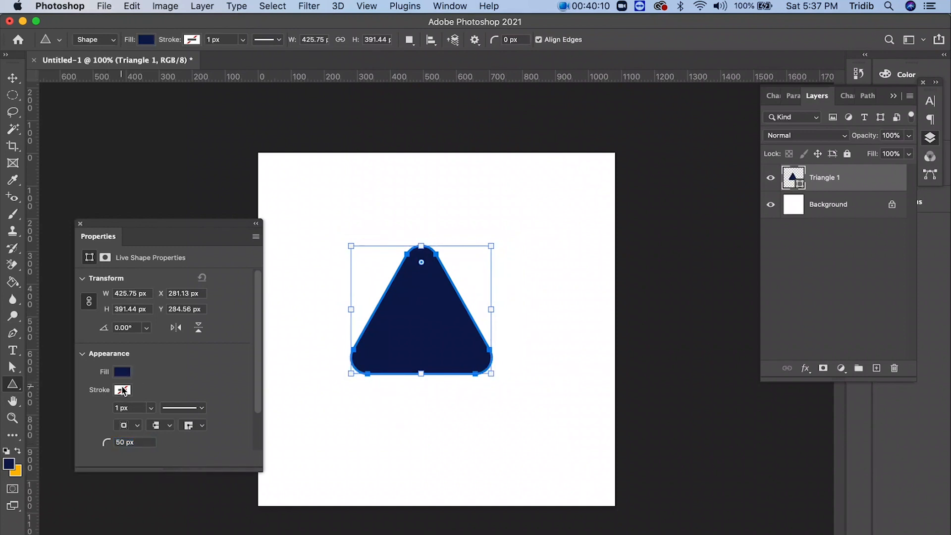
- Give the triangle a dashed red stroke 13.40 px wide
click(182, 412)
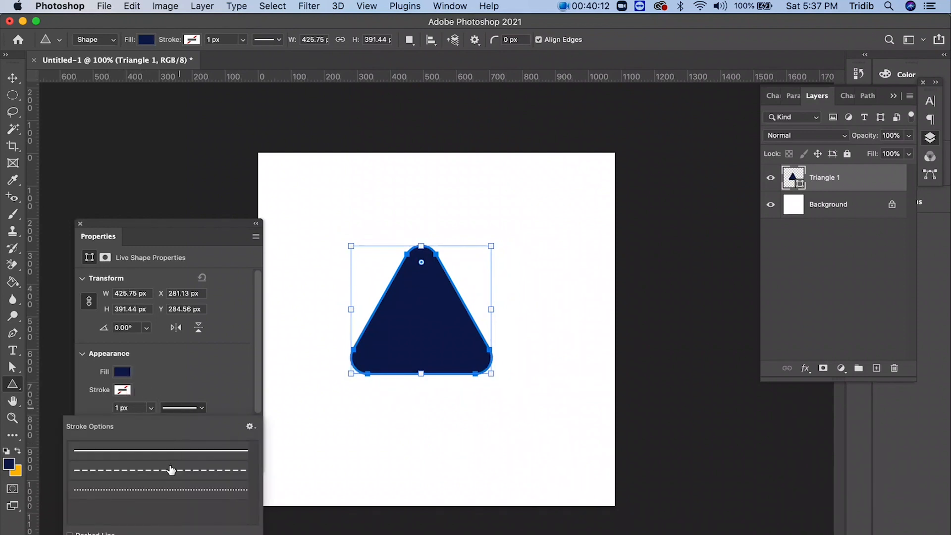
click(171, 470)
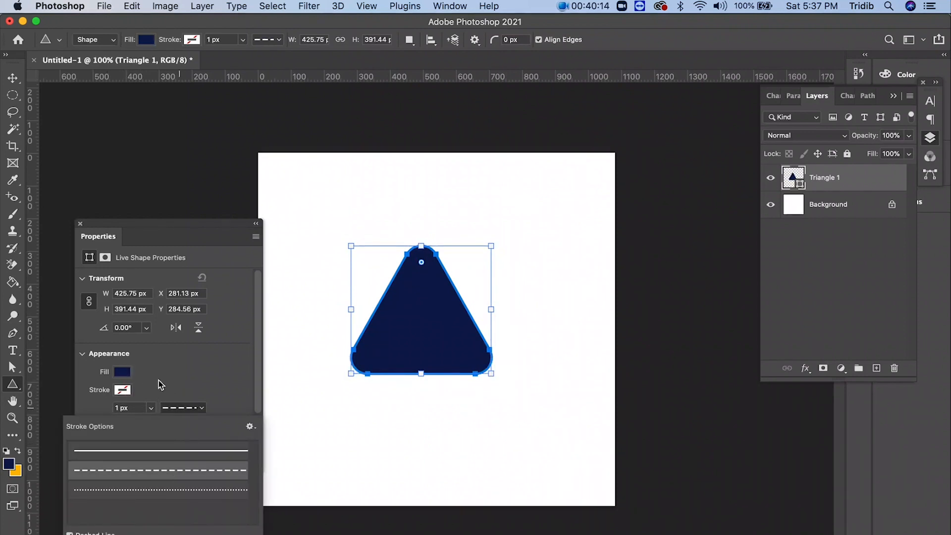
click(154, 409)
drag(151, 425, 168, 427)
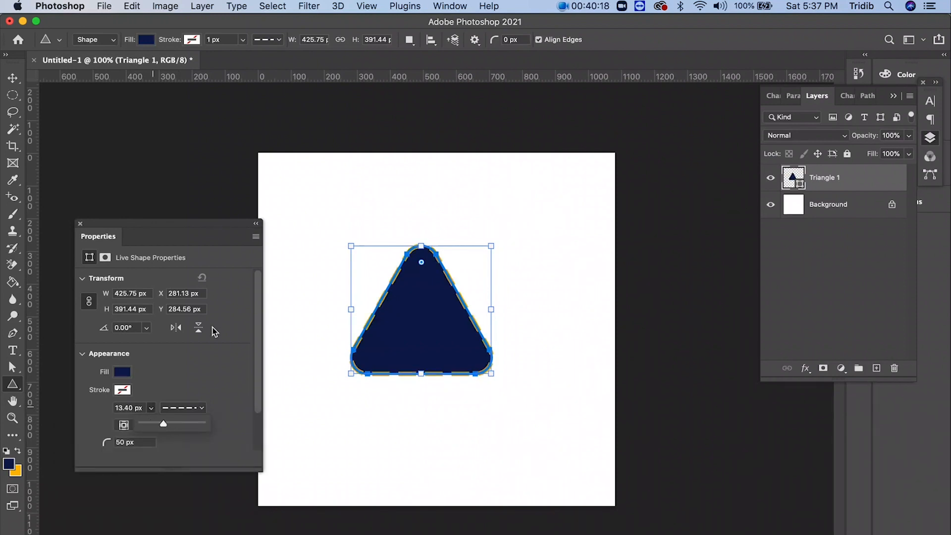
click(122, 390)
click(186, 433)
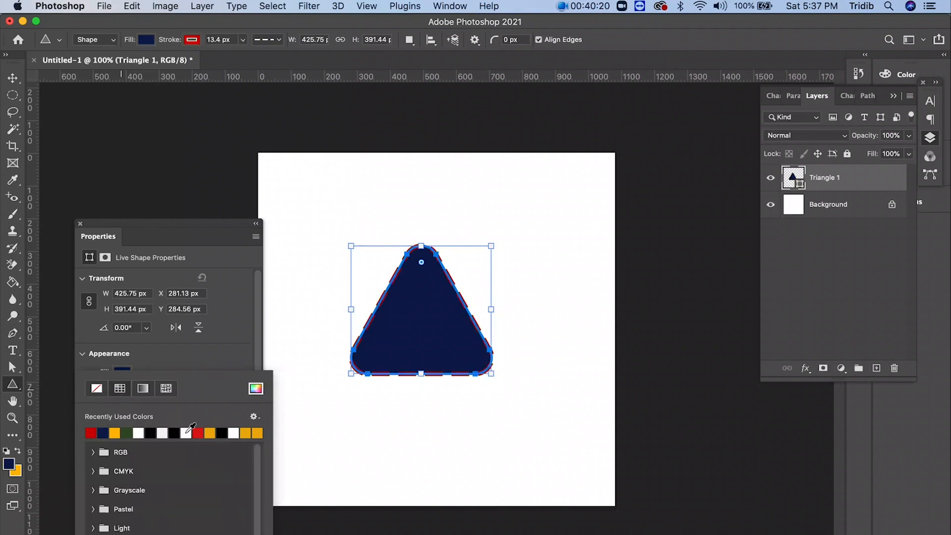
click(186, 356)
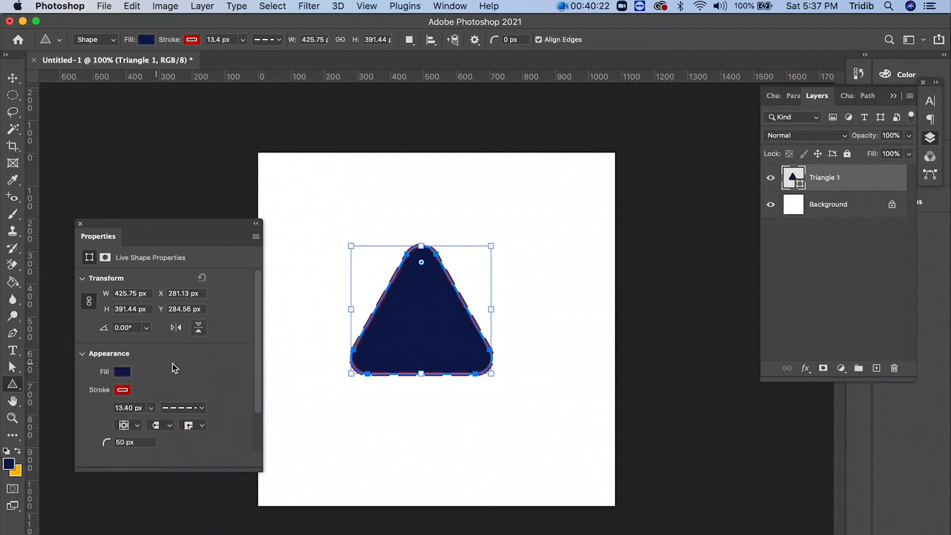
- Change the triangle's fill color to the recently used yellow-orange
click(122, 373)
click(91, 433)
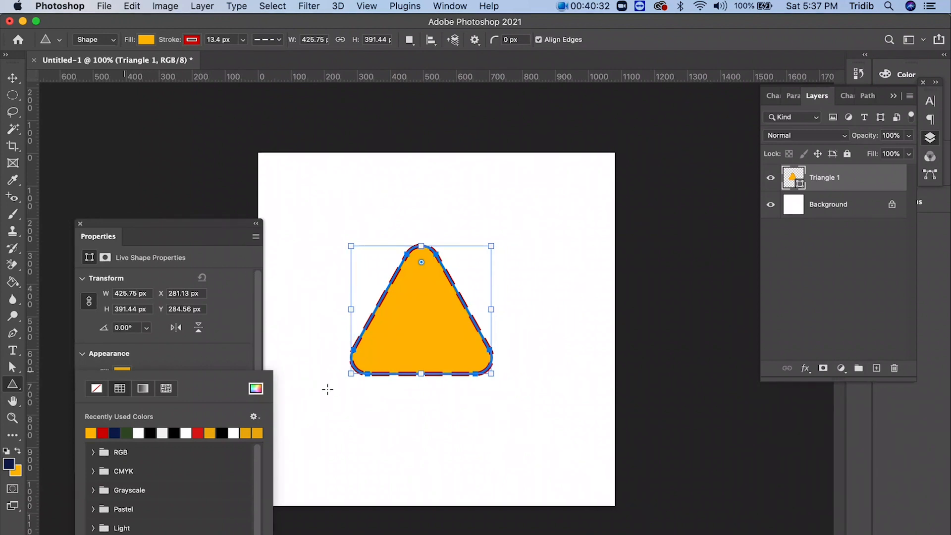
click(236, 361)
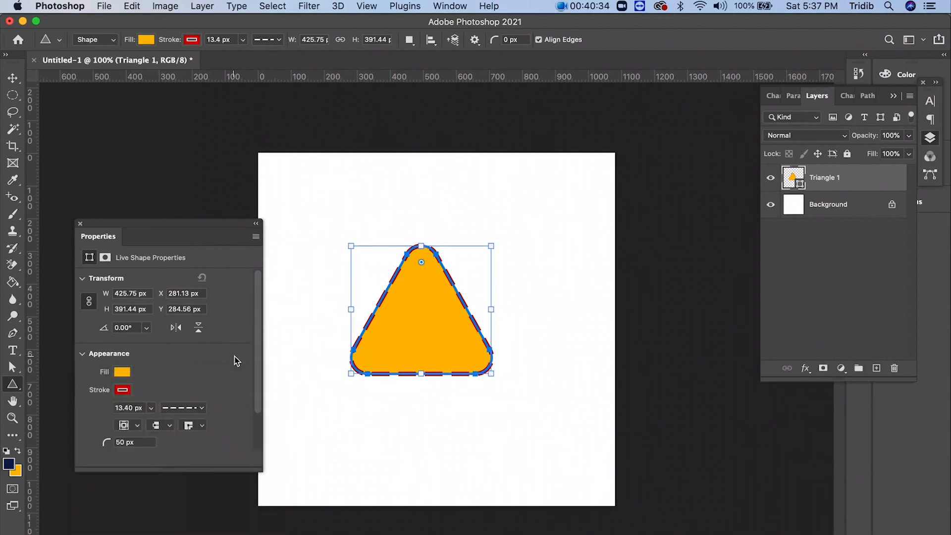
- Draw a second triangle about 532 x 433 px overlapping the first one's lower right, and round its corners to about 61 px
scroll(258, 438, down, 2)
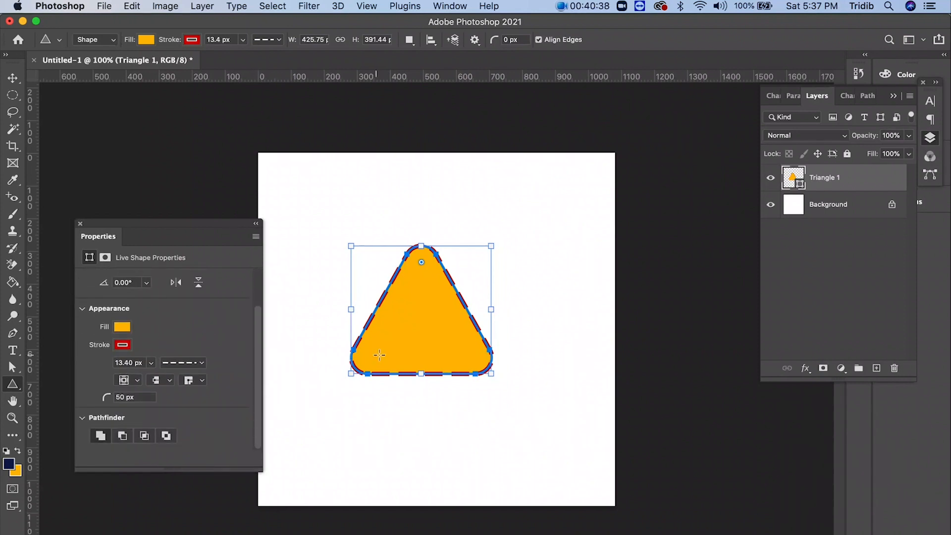
mouse_move(401, 325)
mouse_down()
mouse_move(471, 388)
mouse_move(564, 436)
mouse_move(579, 468)
mouse_up()
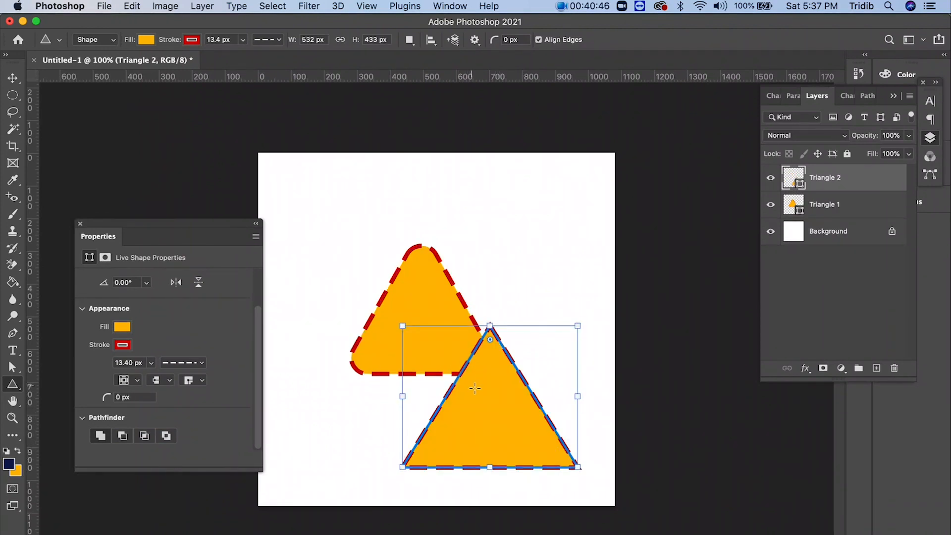
mouse_move(488, 401)
mouse_down()
mouse_move(470, 395)
mouse_move(476, 389)
mouse_up()
key(super+z)
drag(489, 339, 490, 365)
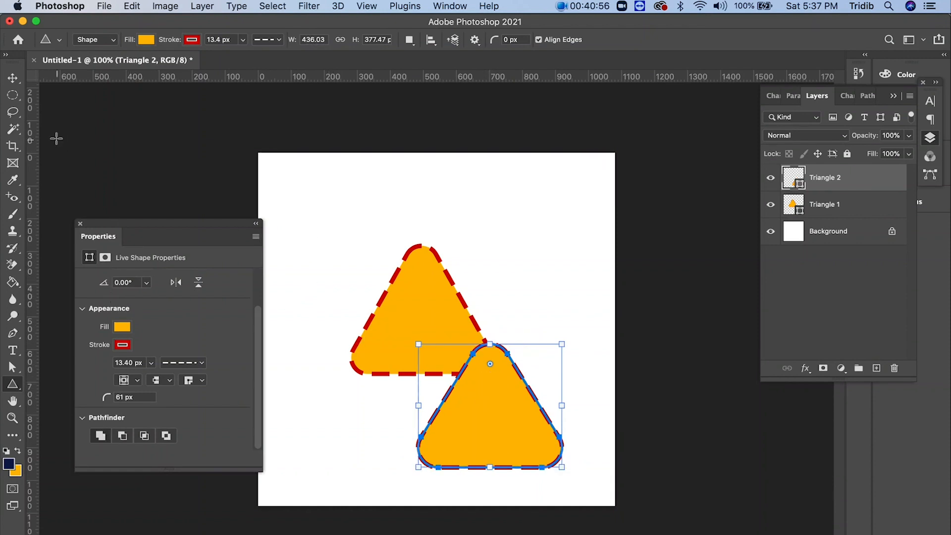
- Move the second triangle up and left over the first, and apply the subtract, intersect and exclude overlapping shapes operations in turn
click(13, 79)
drag(474, 405, 453, 341)
click(124, 437)
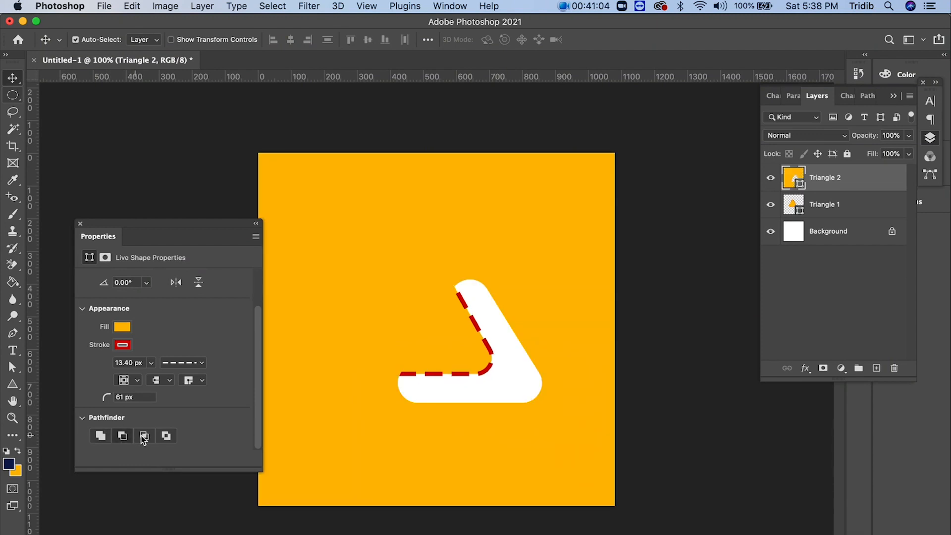
click(145, 436)
click(166, 437)
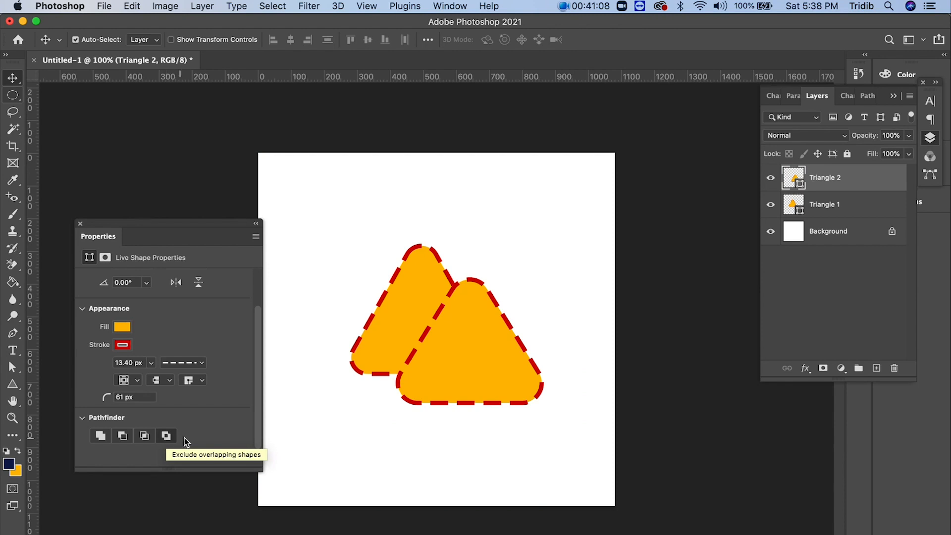
- Move the second triangle directly below the first one's tip, and switch its path operation through subtract and intersect to combine
drag(438, 364, 391, 391)
click(124, 438)
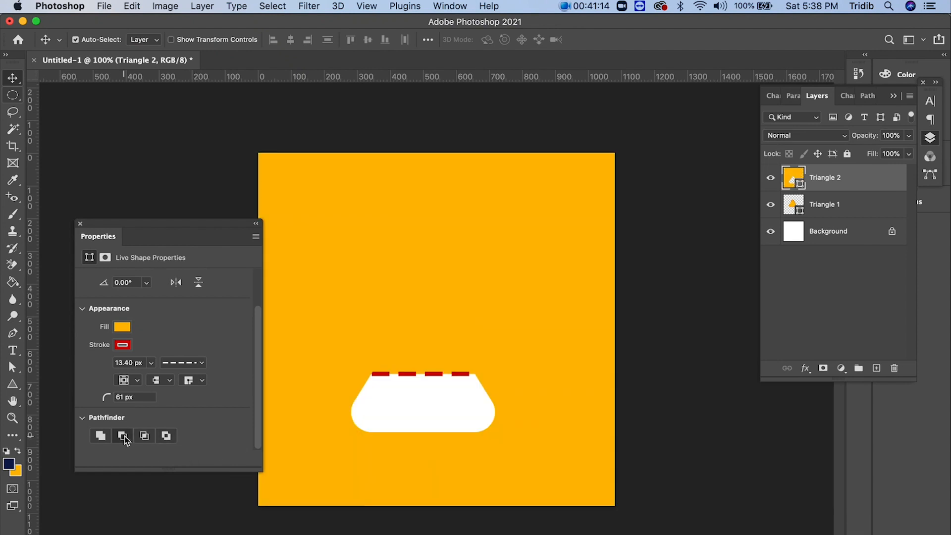
click(145, 437)
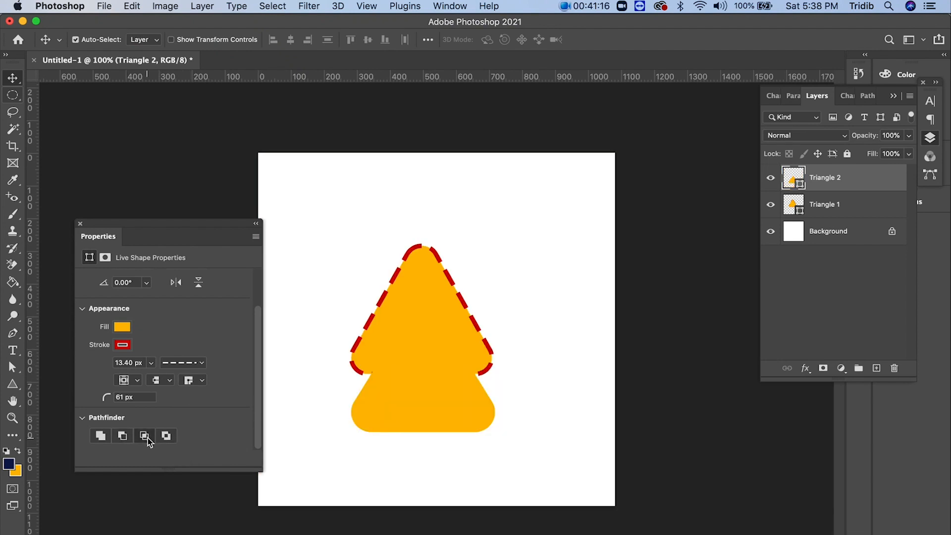
click(103, 438)
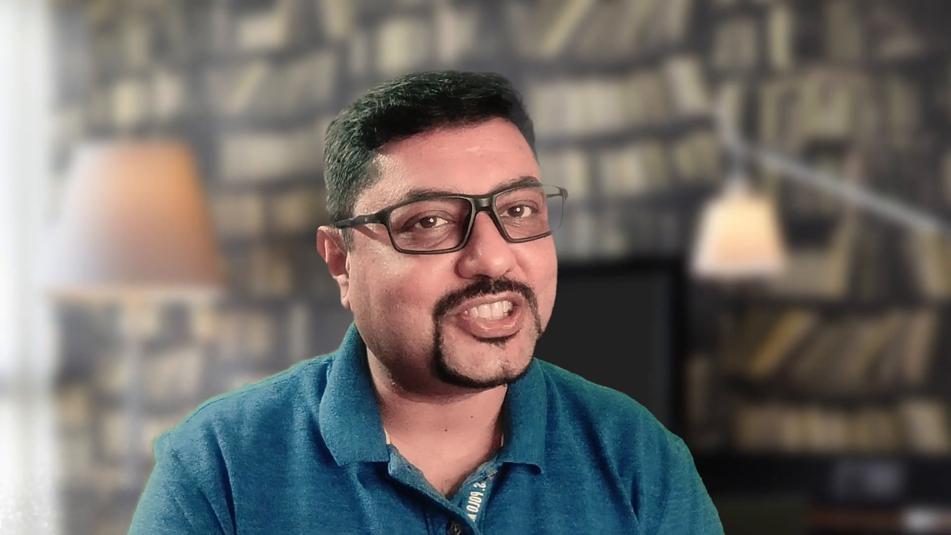